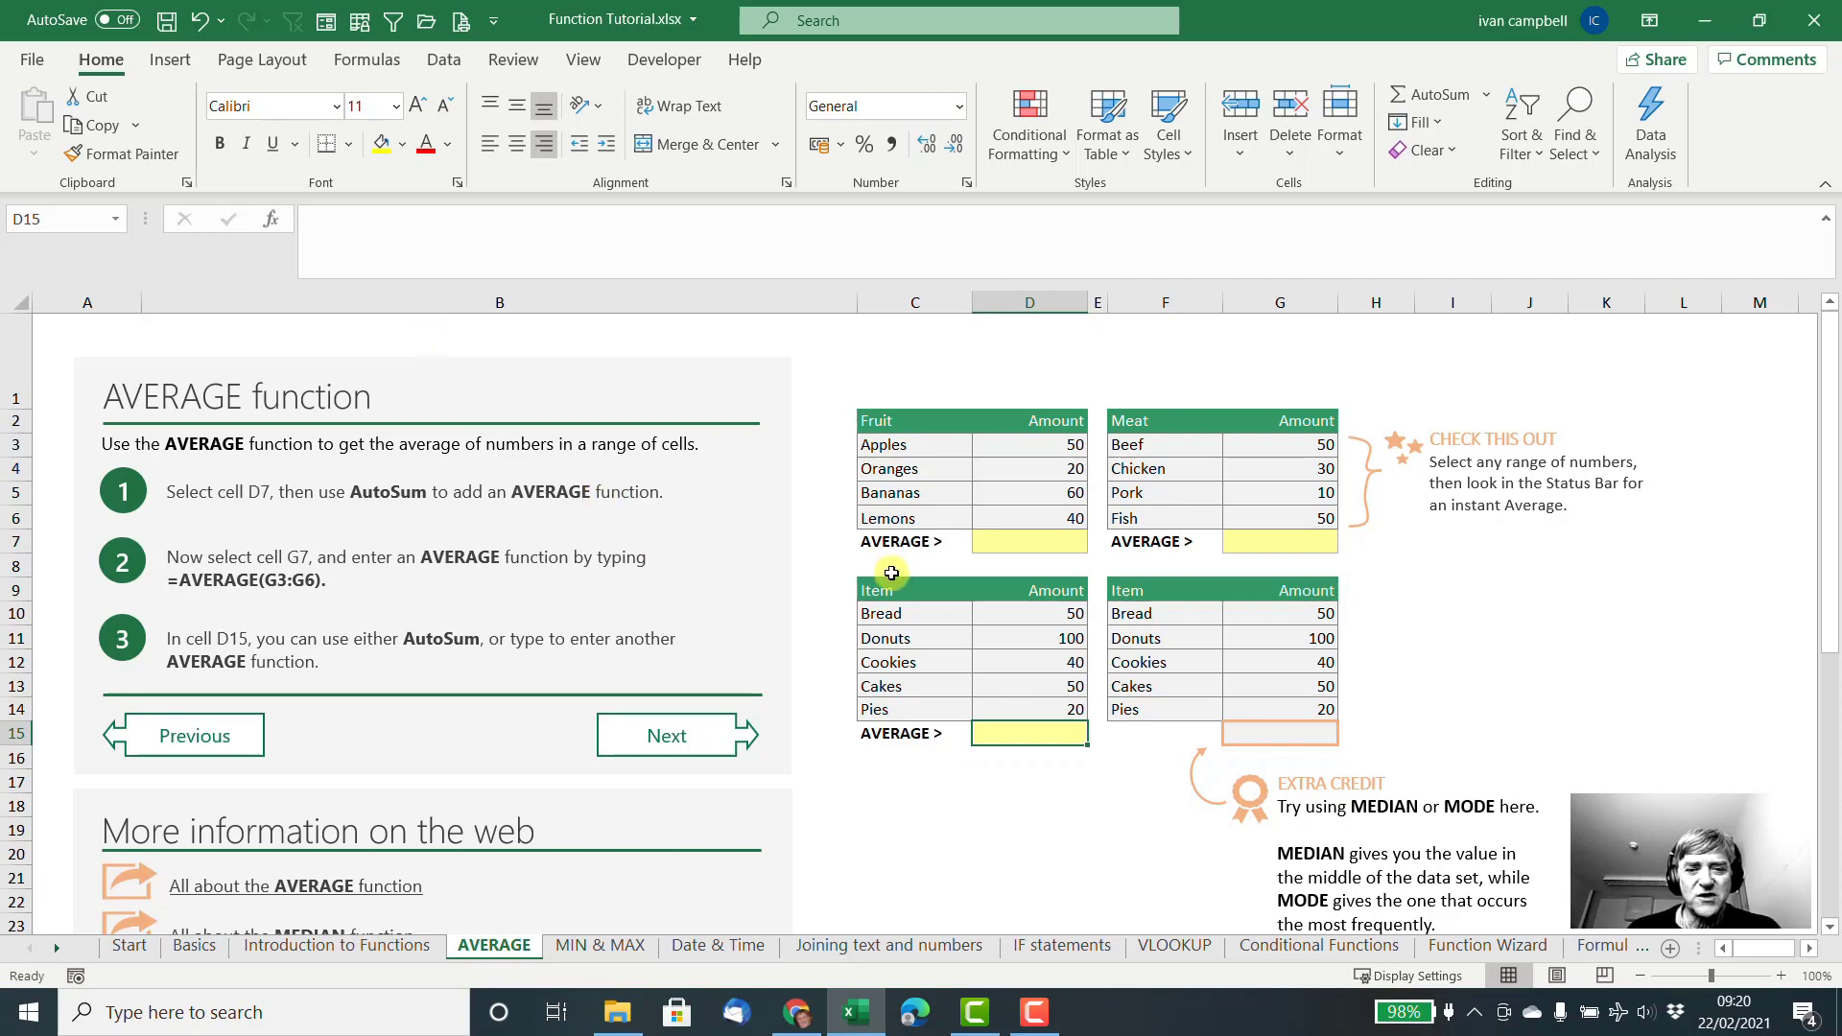
# Insert =AVERAGE(D3:D6) in D7 with AutoSum Average, showing the Fruit average 42.5.
pyautogui.click(1035, 543)
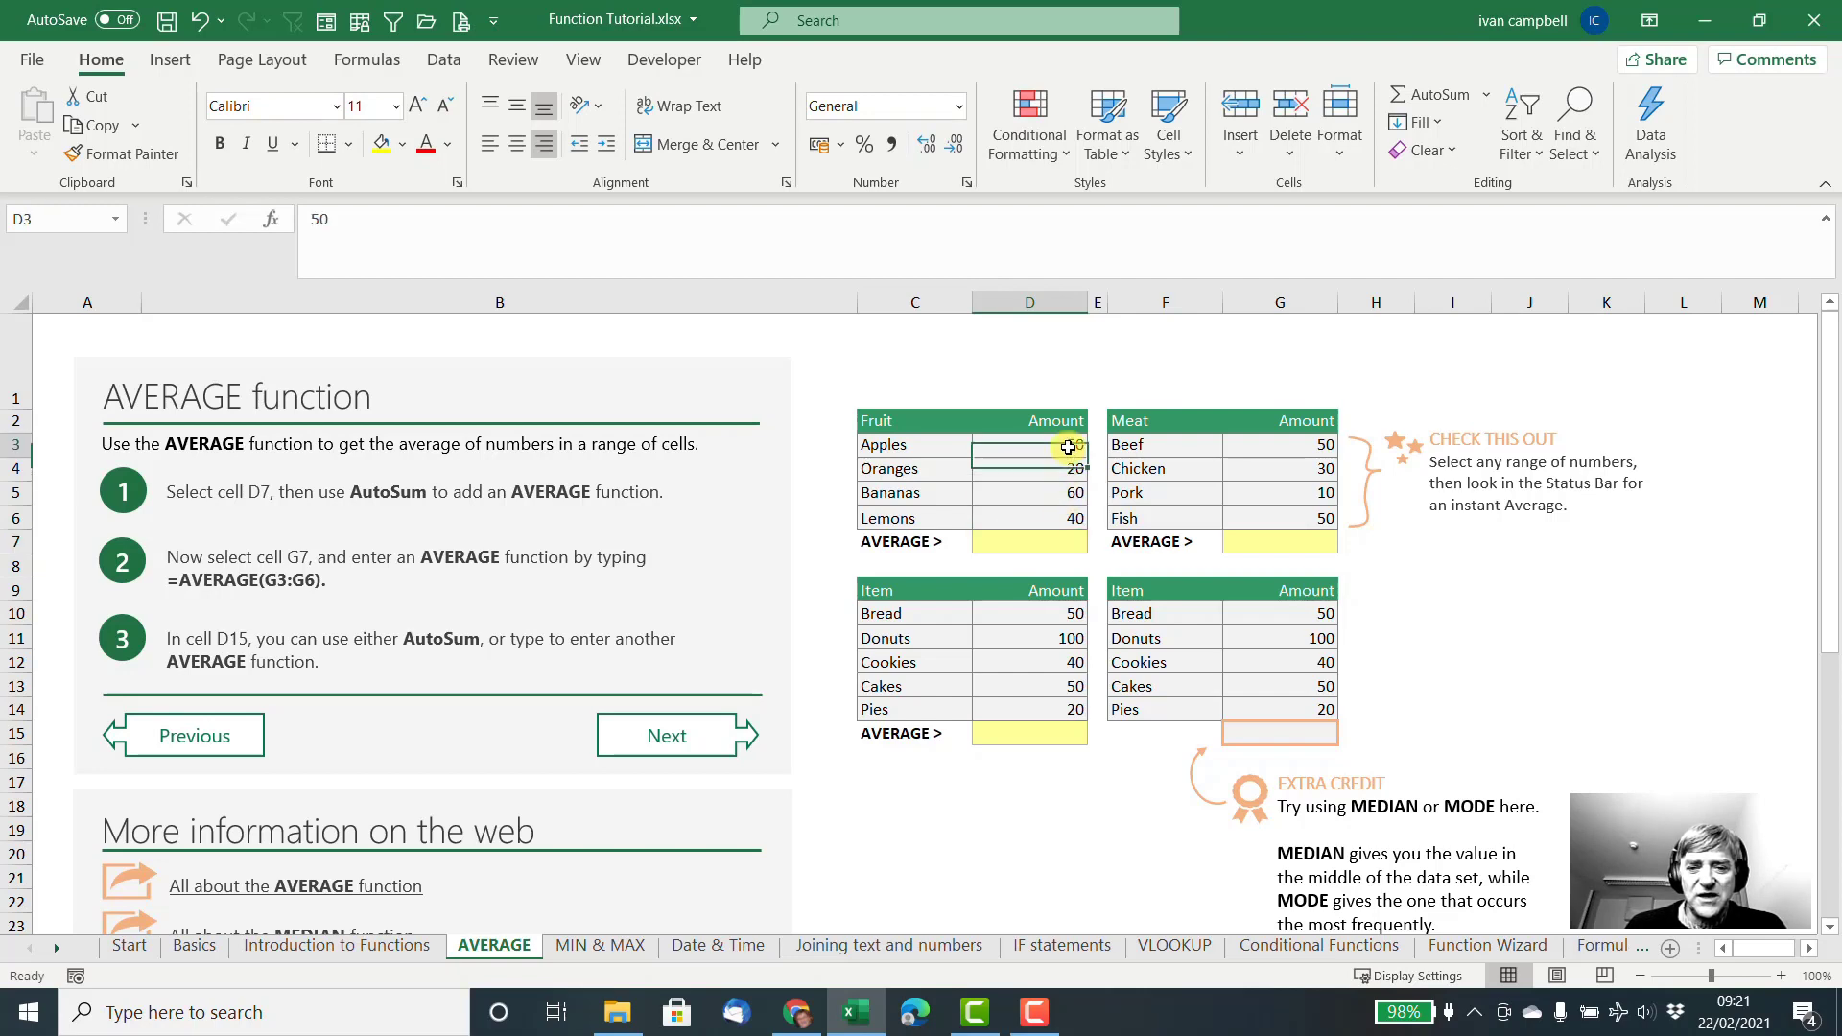
pyautogui.moveTo(1069, 444); pyautogui.dragTo(1071, 518)
pyautogui.click(1050, 547)
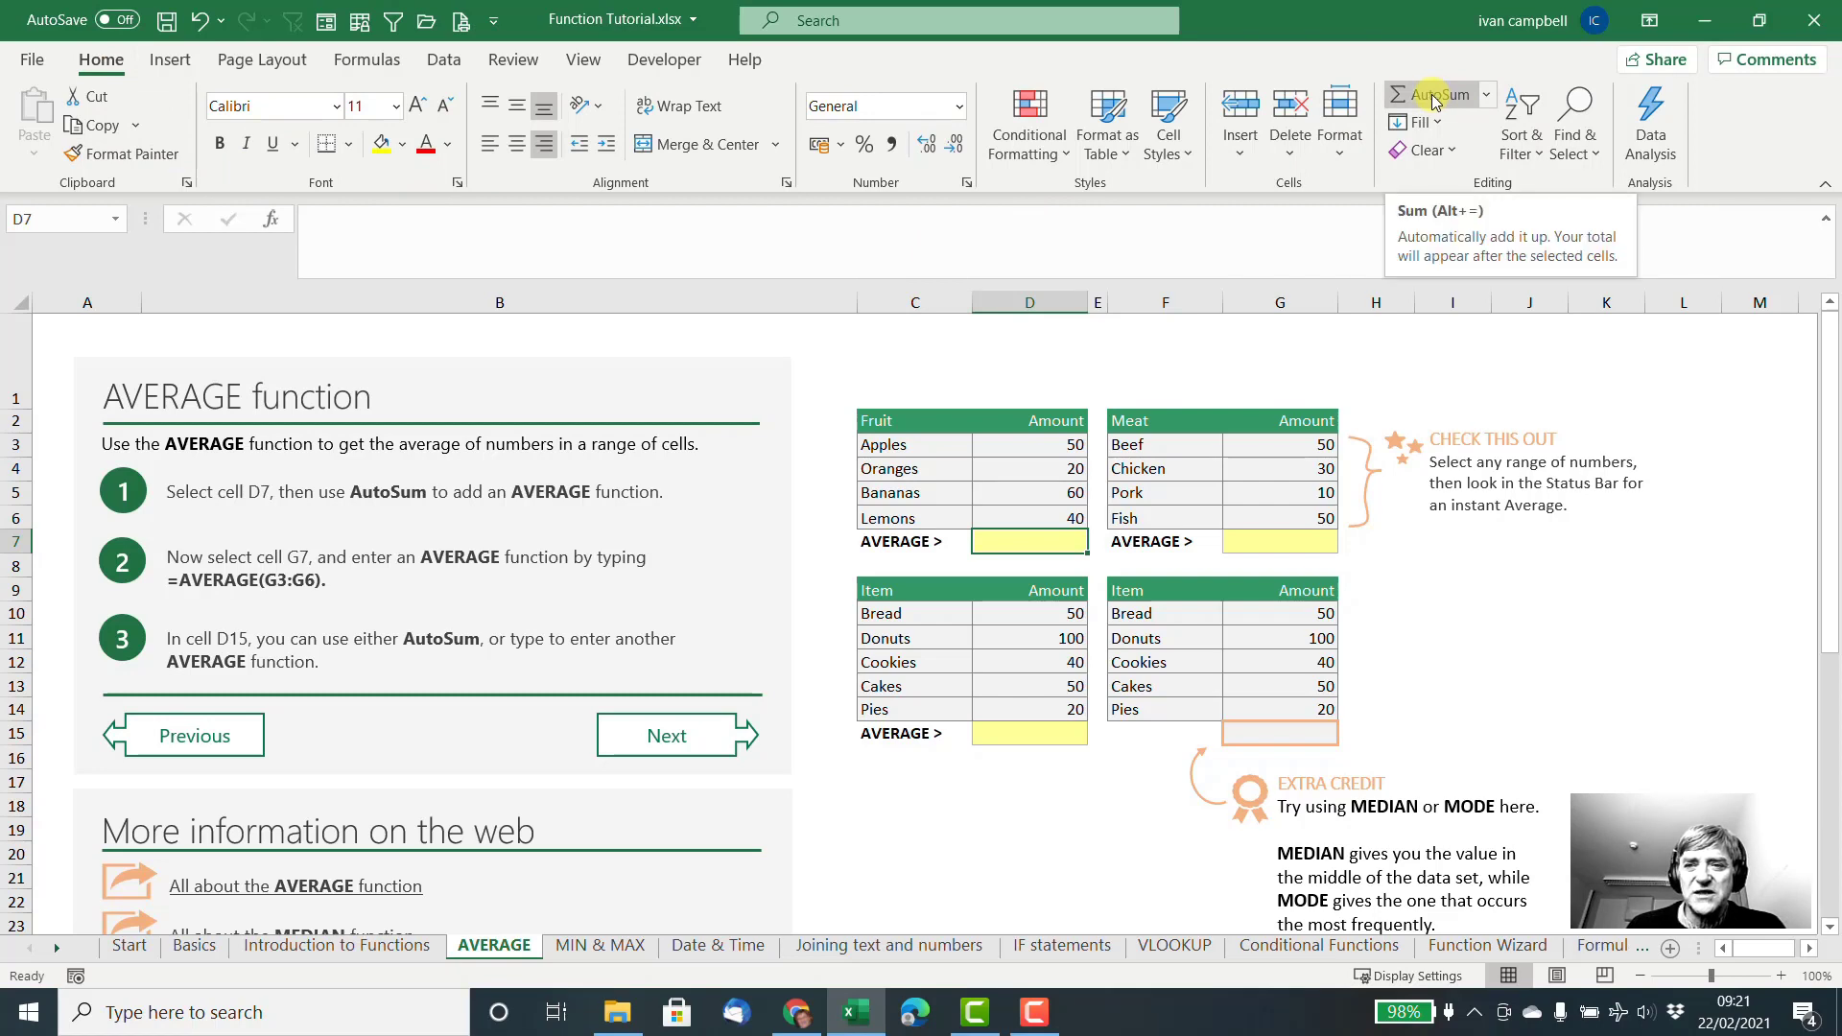
pyautogui.click(1488, 101)
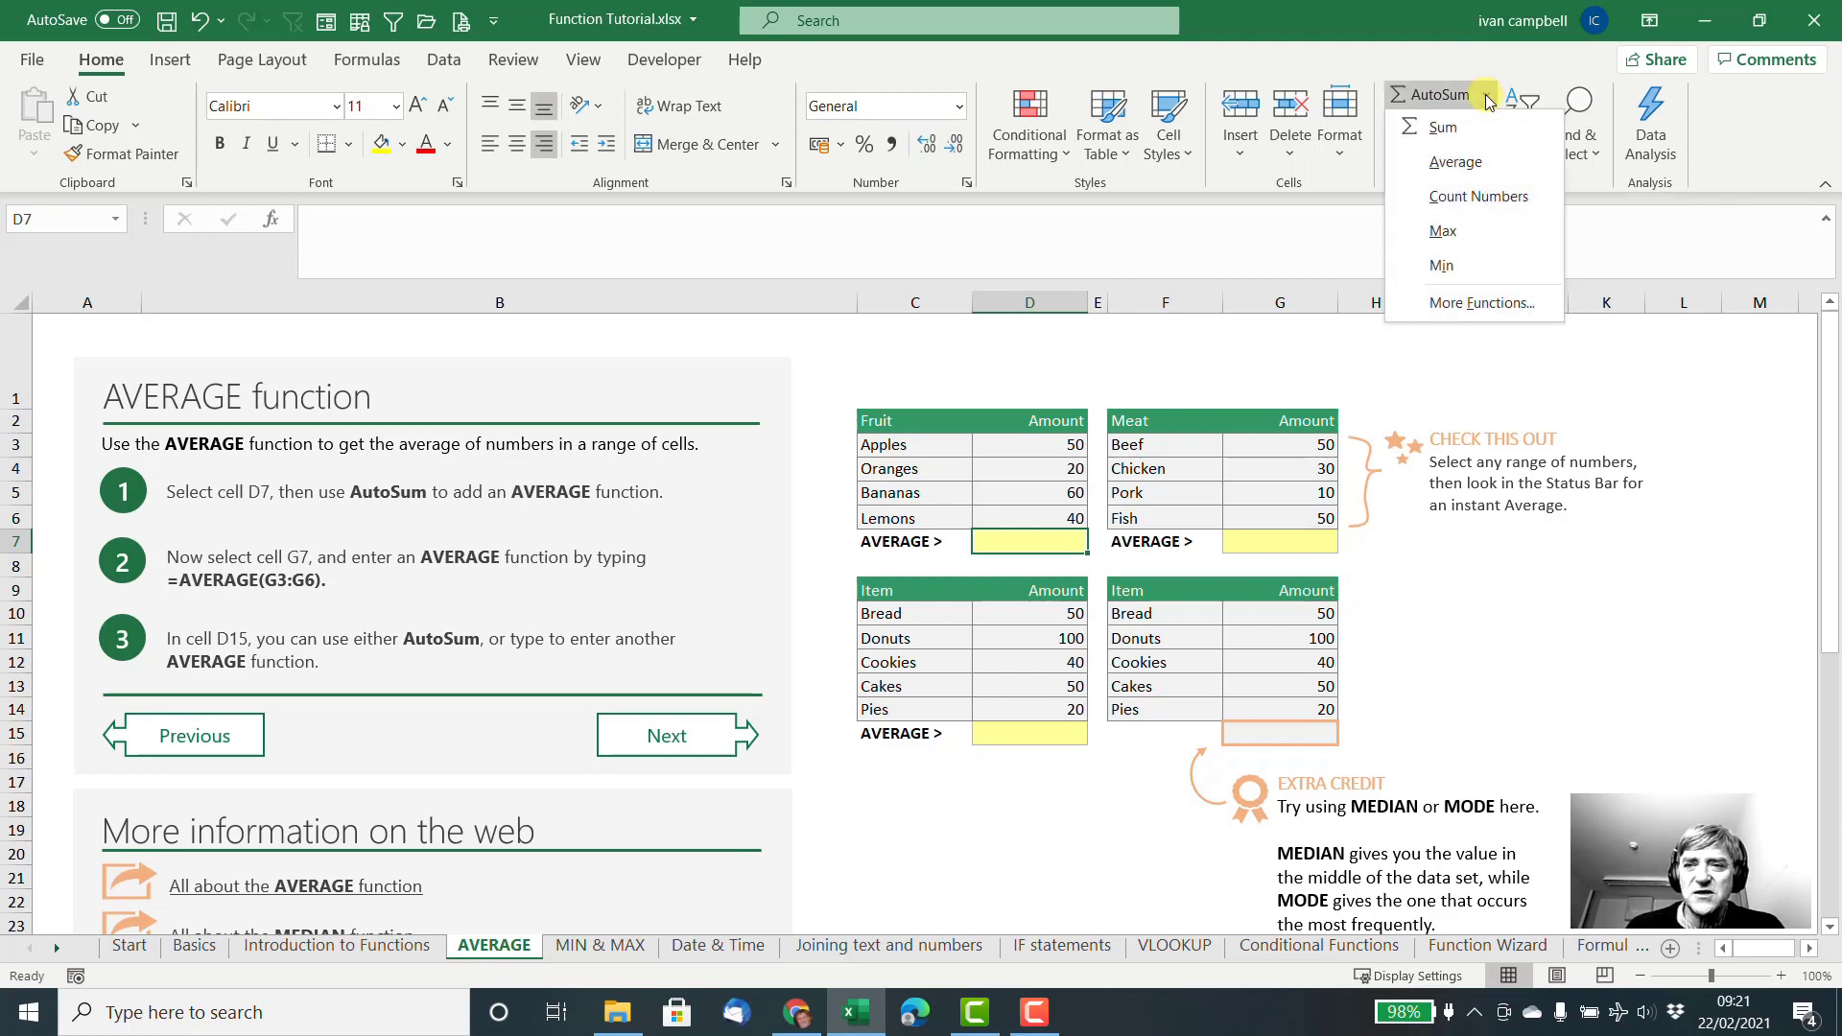
pyautogui.click(1477, 164)
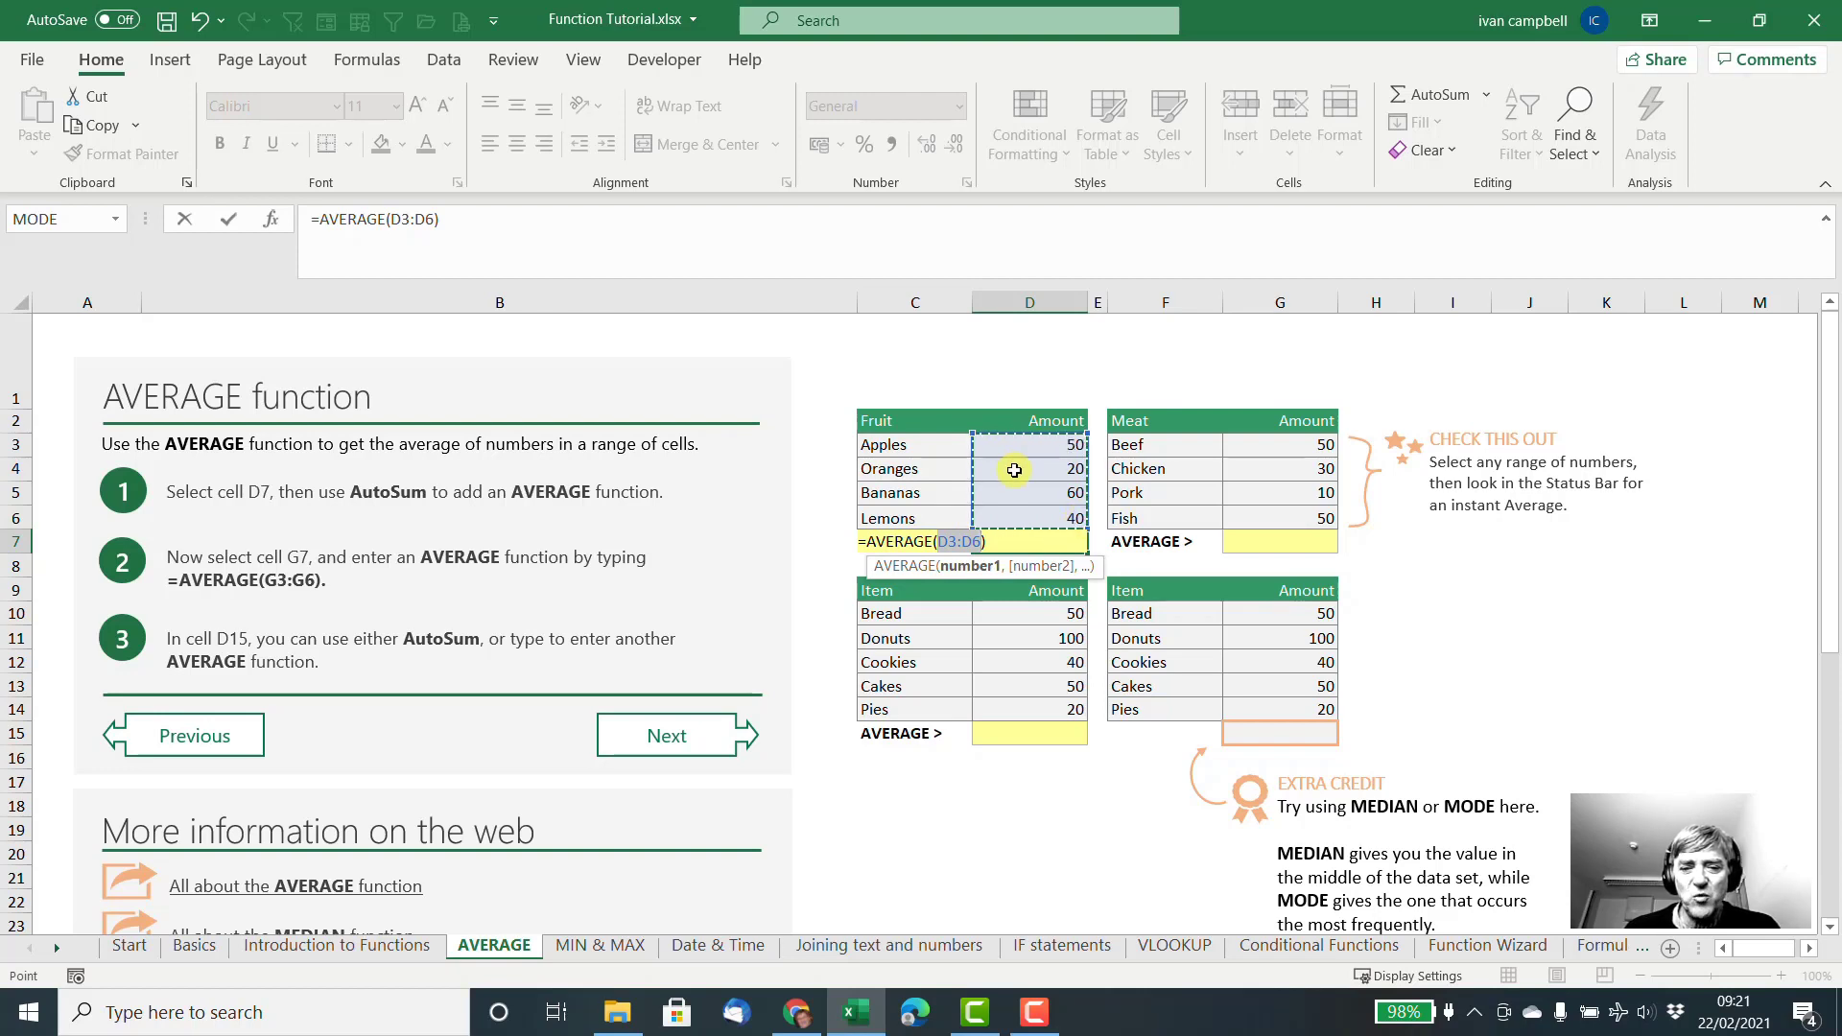
pyautogui.press('Return')
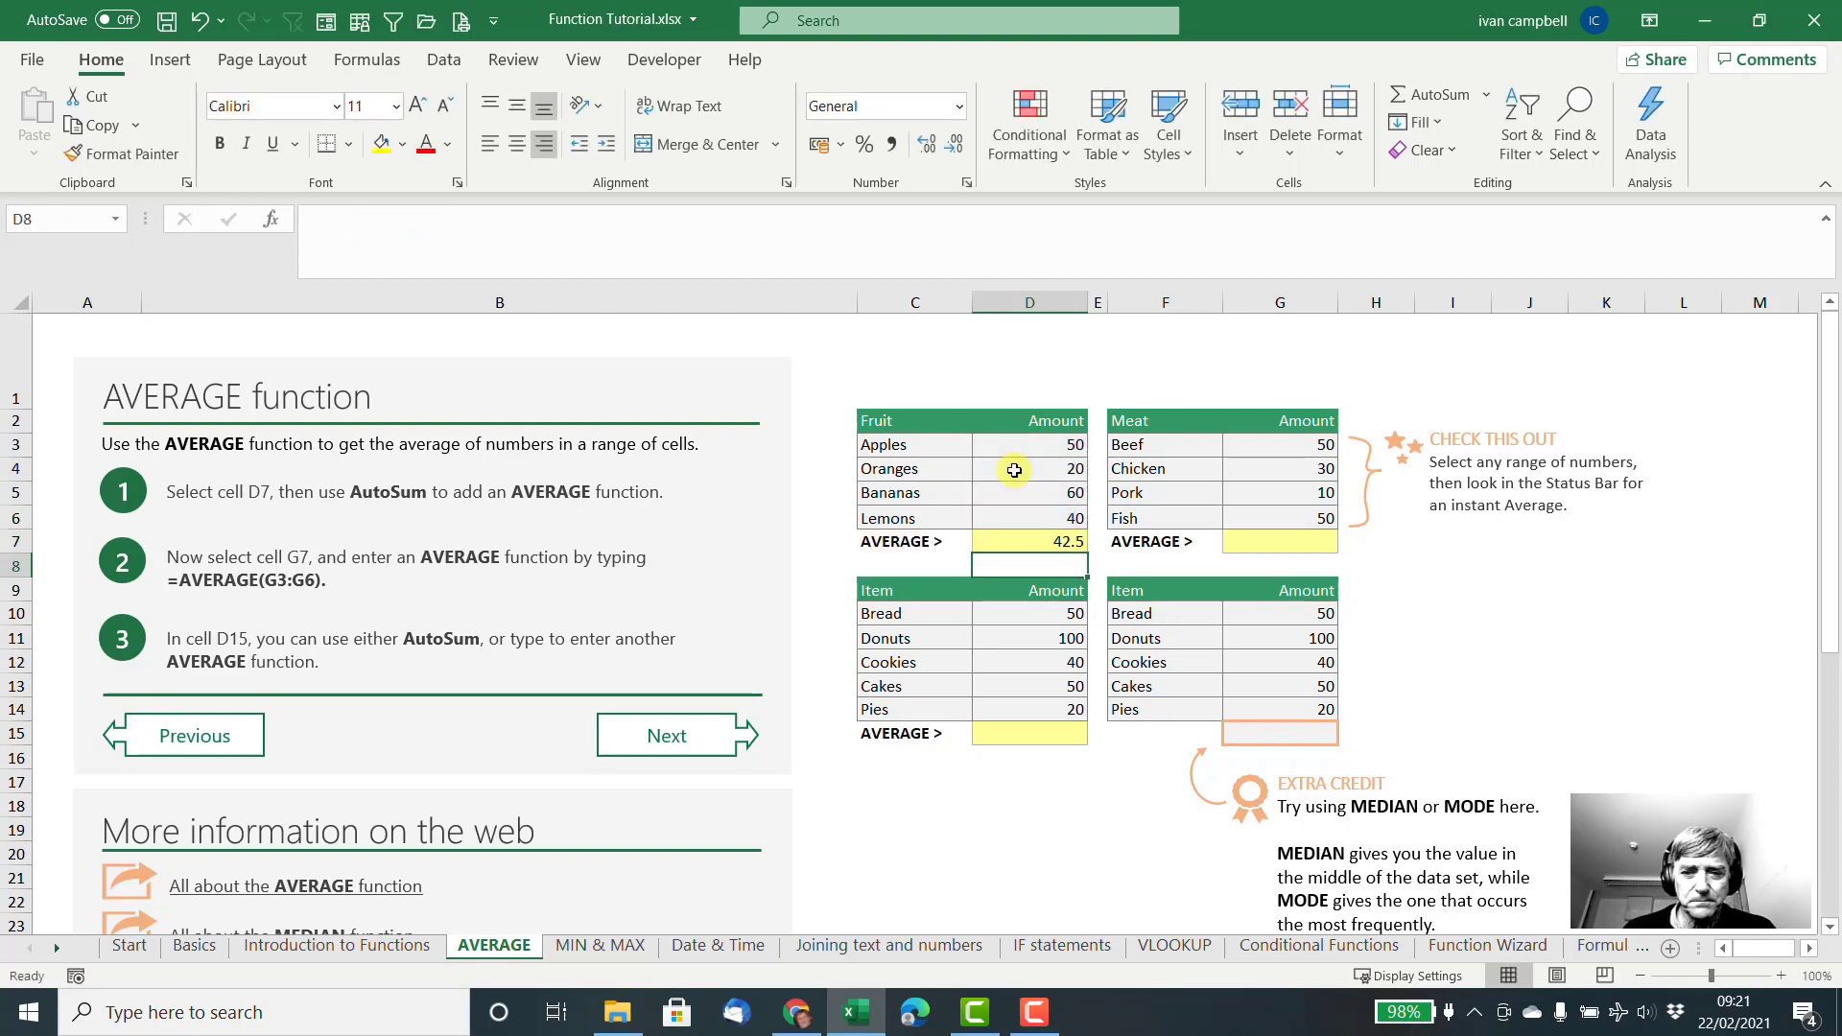
pyautogui.click(1306, 542)
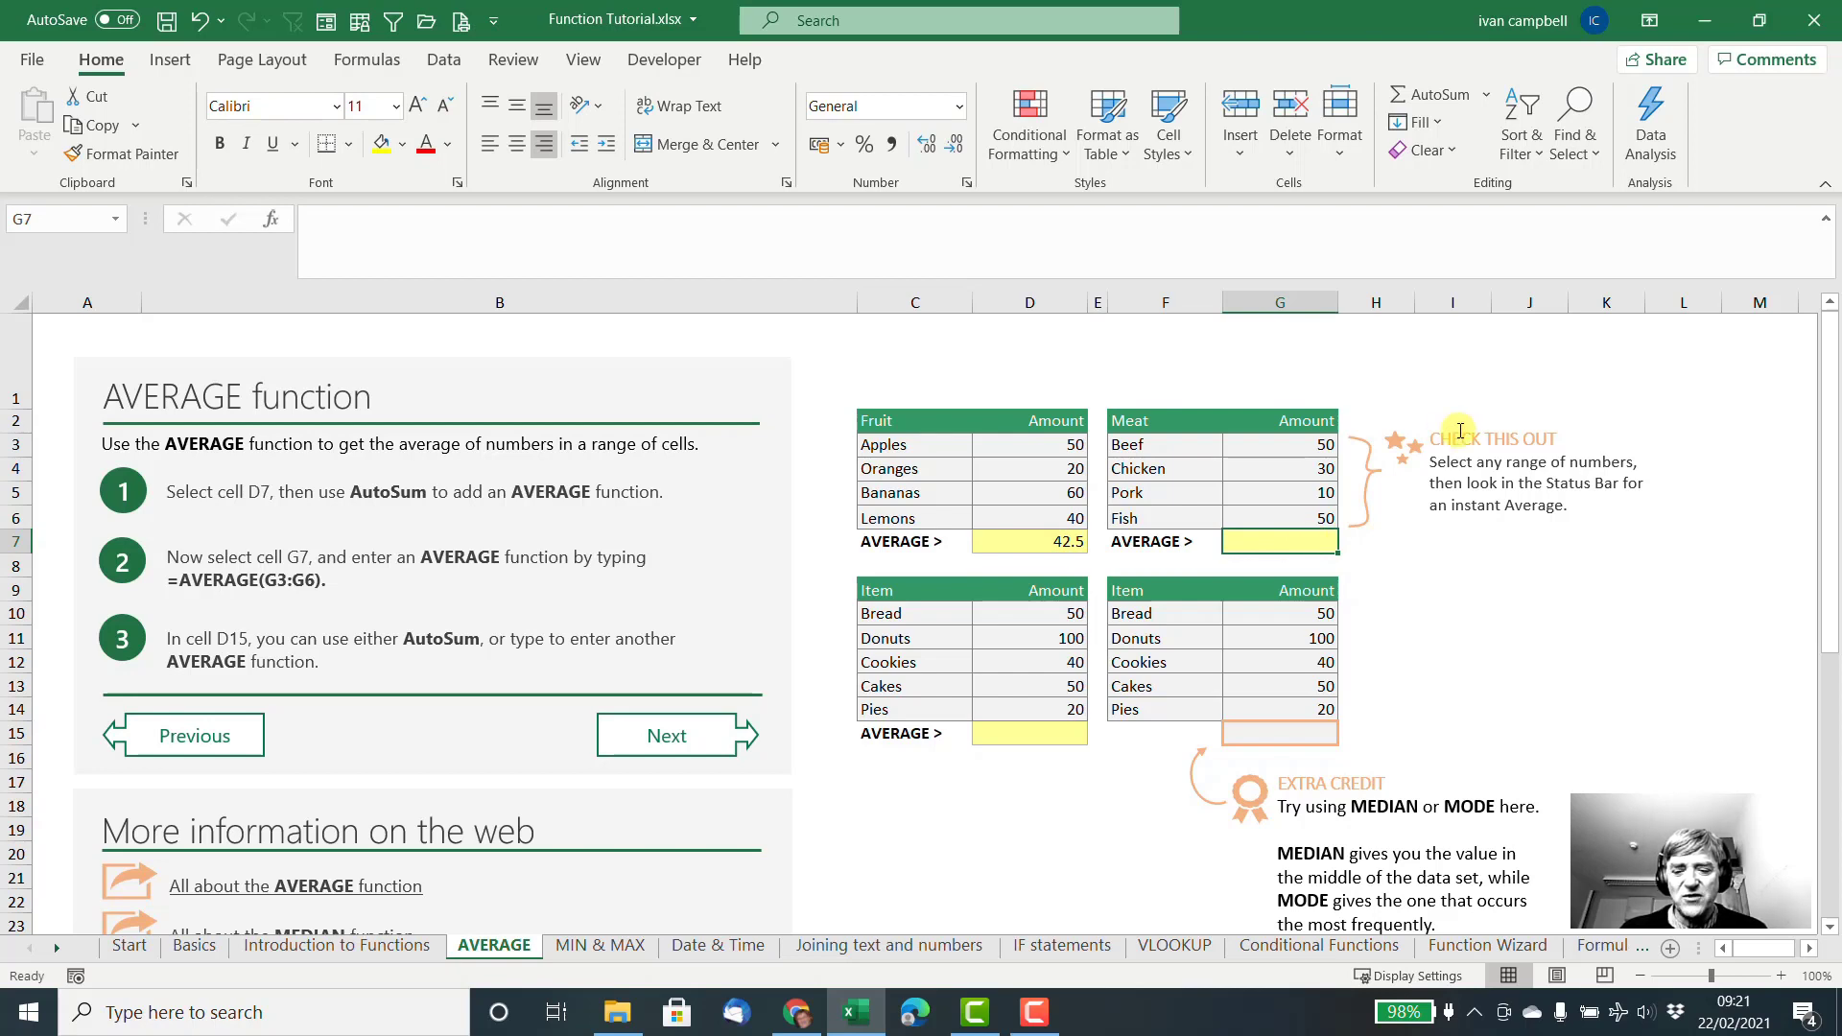
# Enter =average(G3:G6) in G7 so the Meat average shows 35.
pyautogui.write('=')
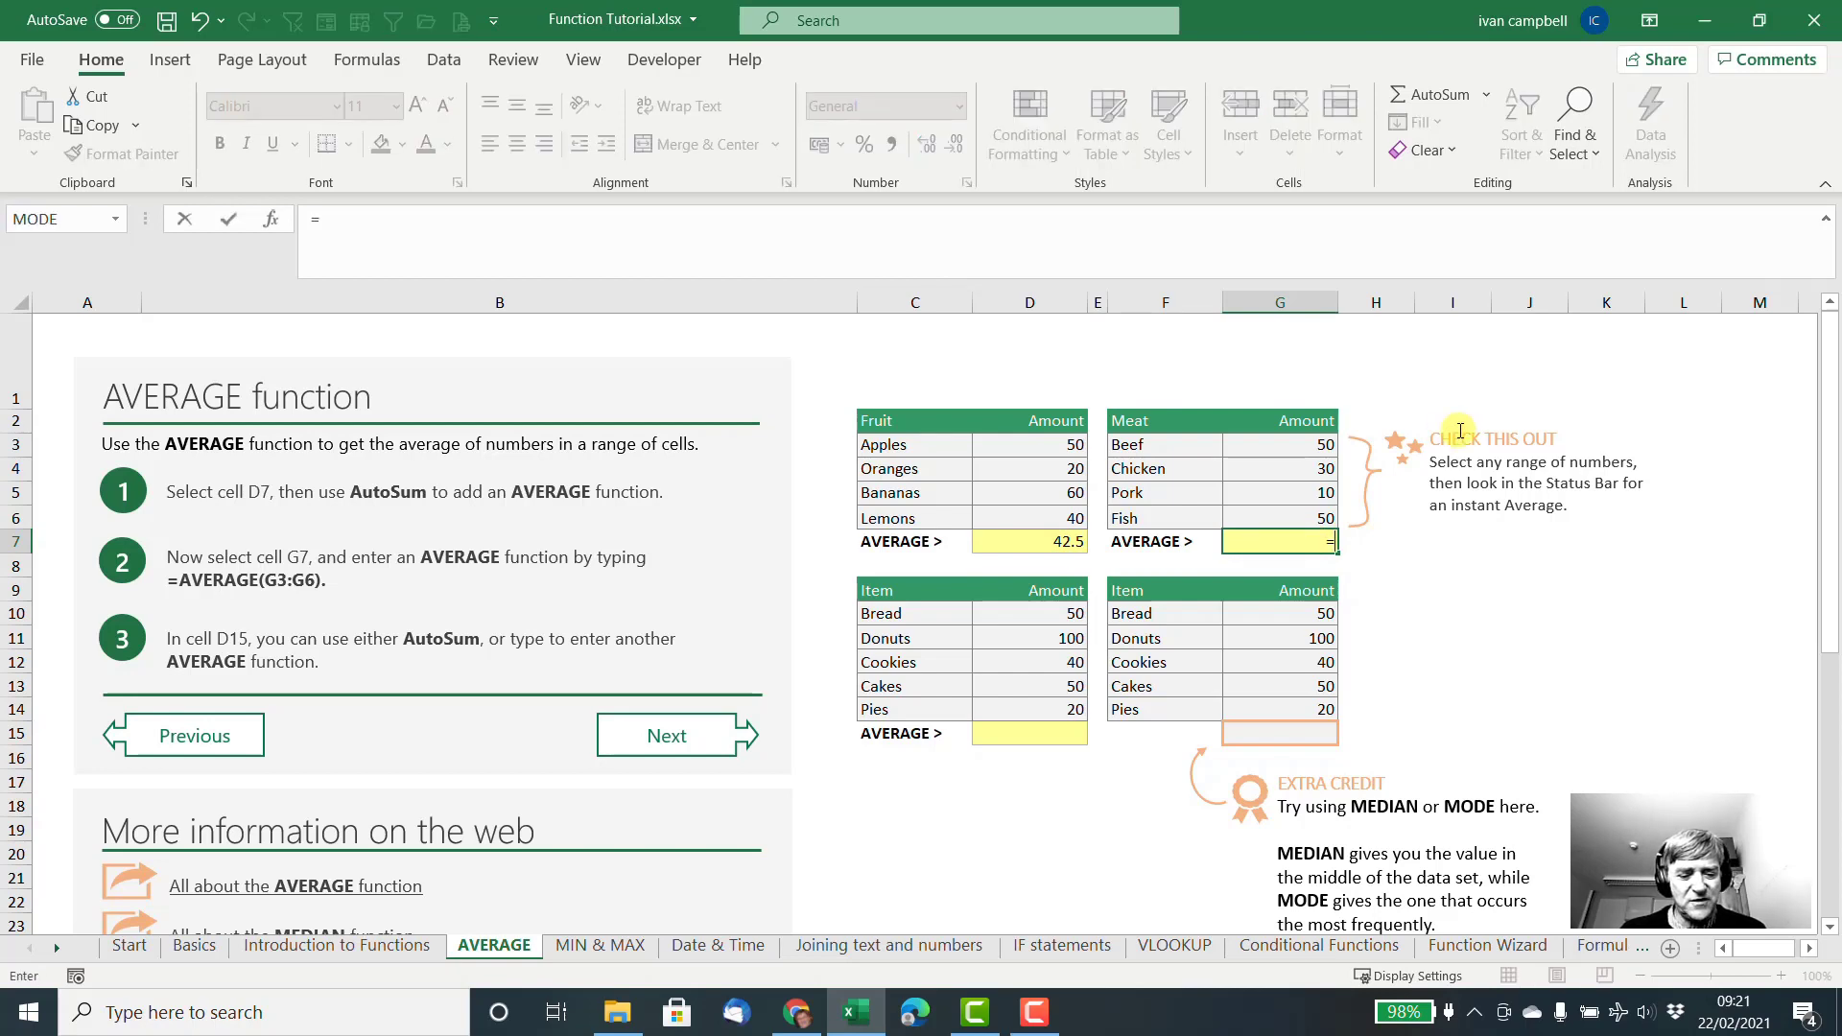
pyautogui.write('average(')
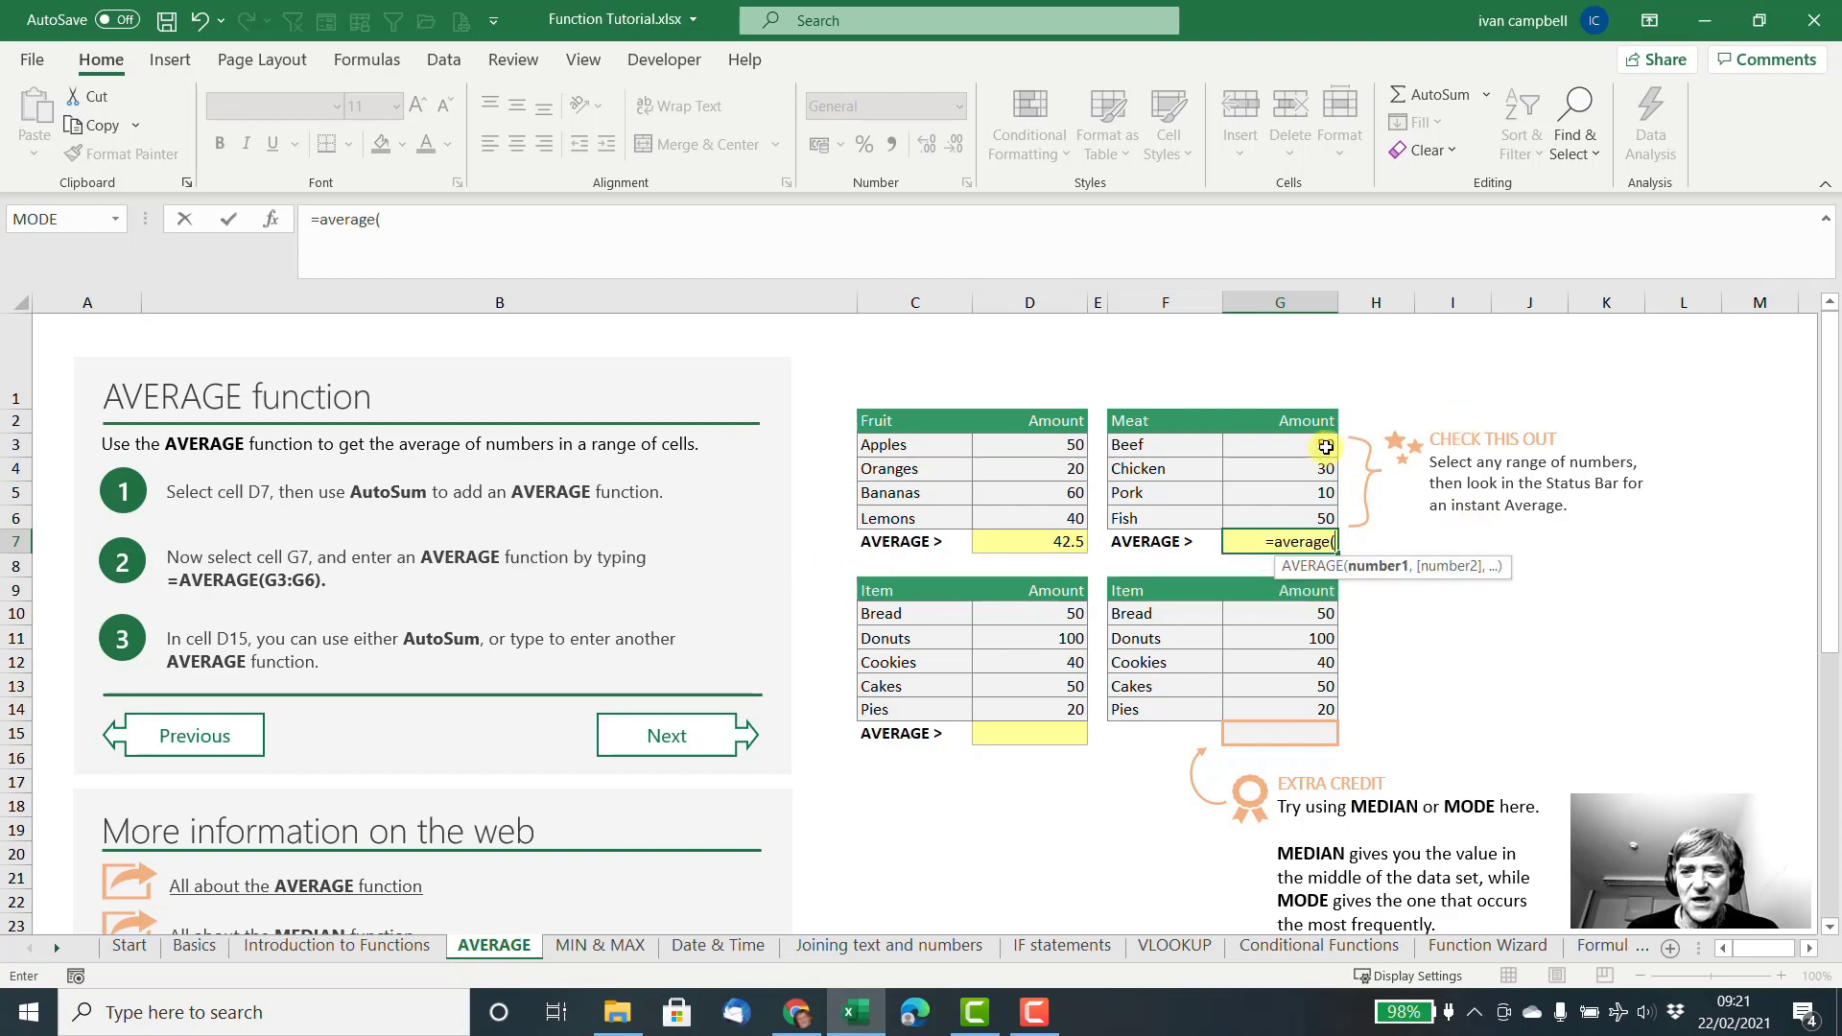
pyautogui.moveTo(1318, 446); pyautogui.dragTo(1324, 518)
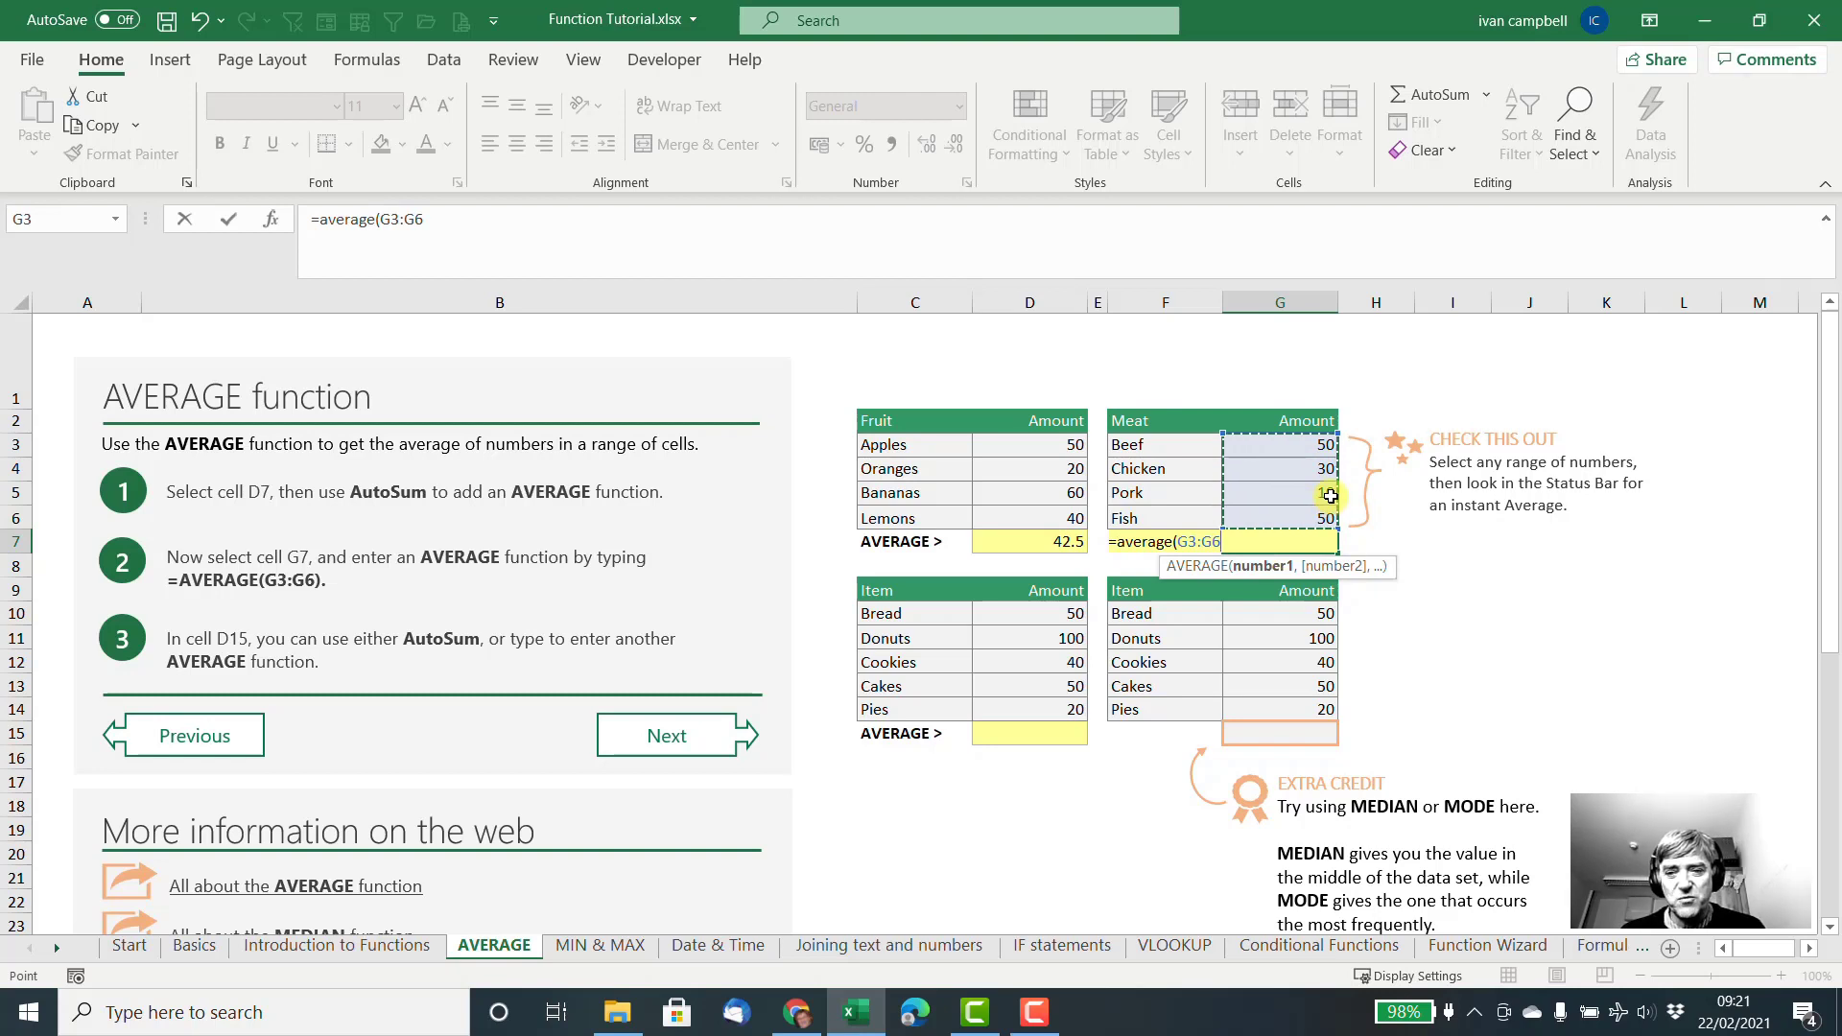
pyautogui.write(')')
pyautogui.press('Return')
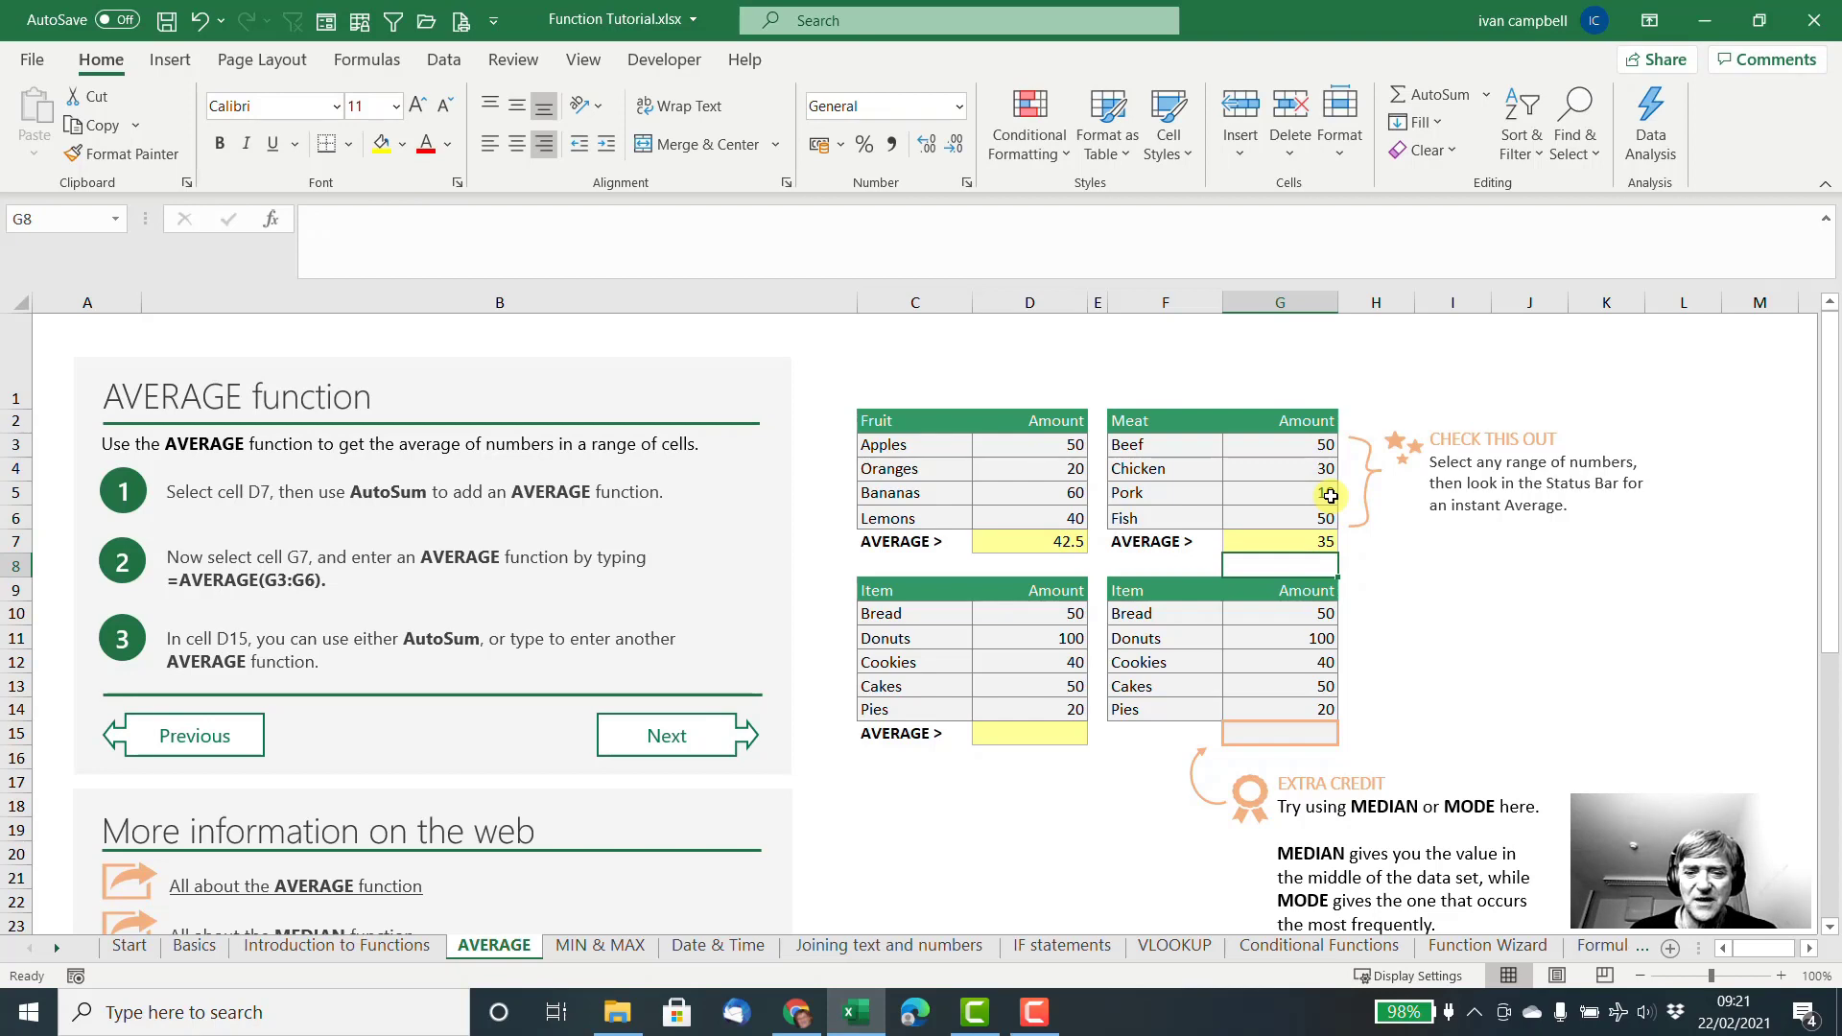
pyautogui.click(1062, 741)
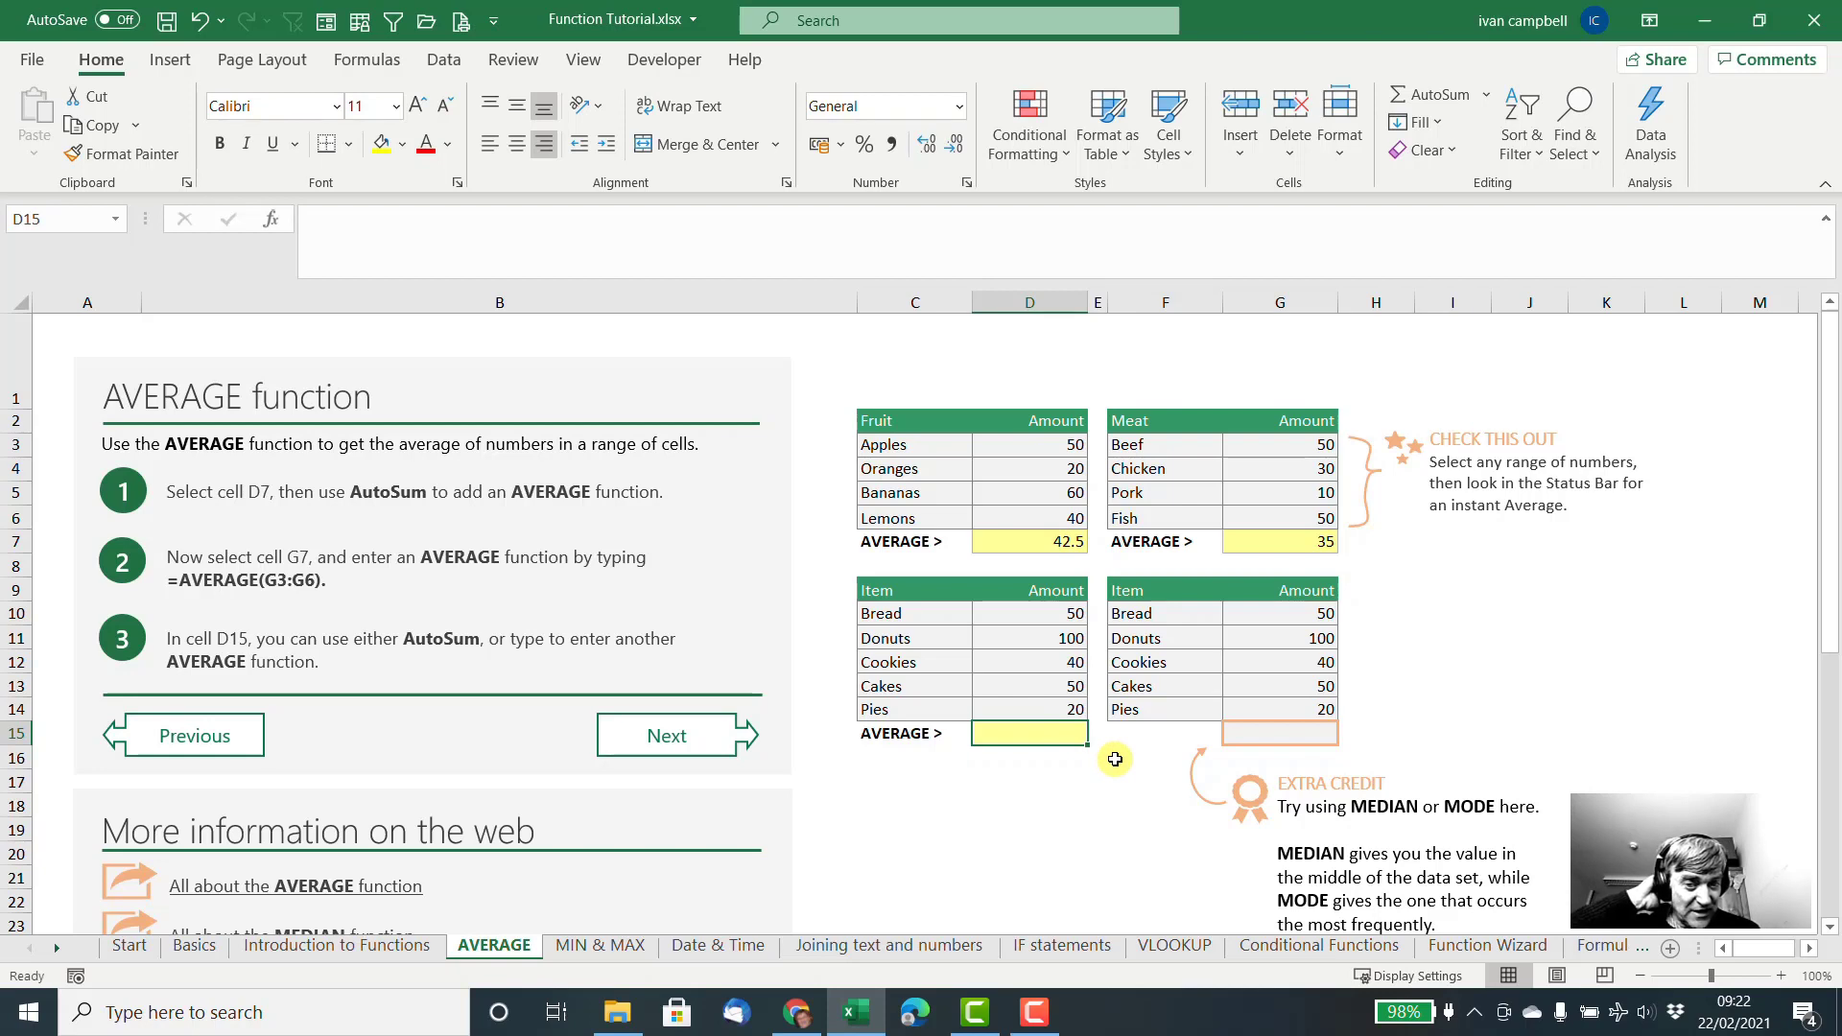
# Start =average( in D15 and bring up the AVERAGE Function Arguments dialog.
pyautogui.write('=')
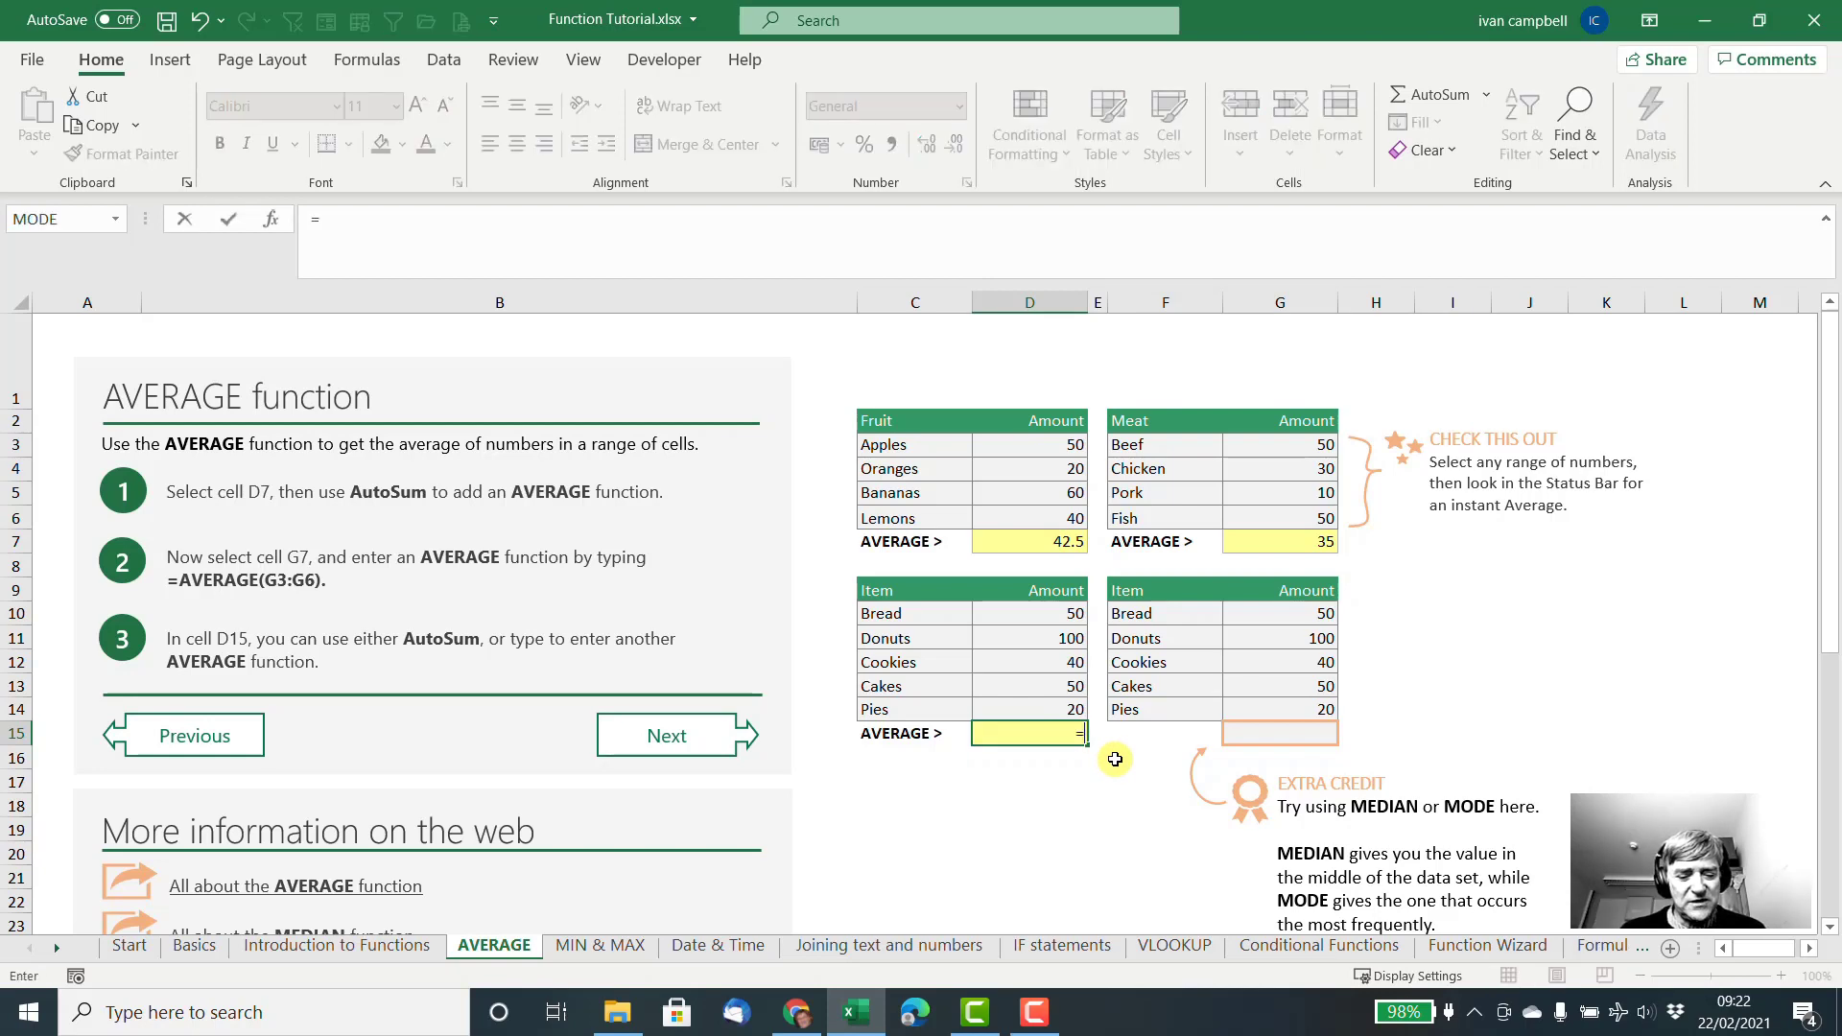
pyautogui.write('average')
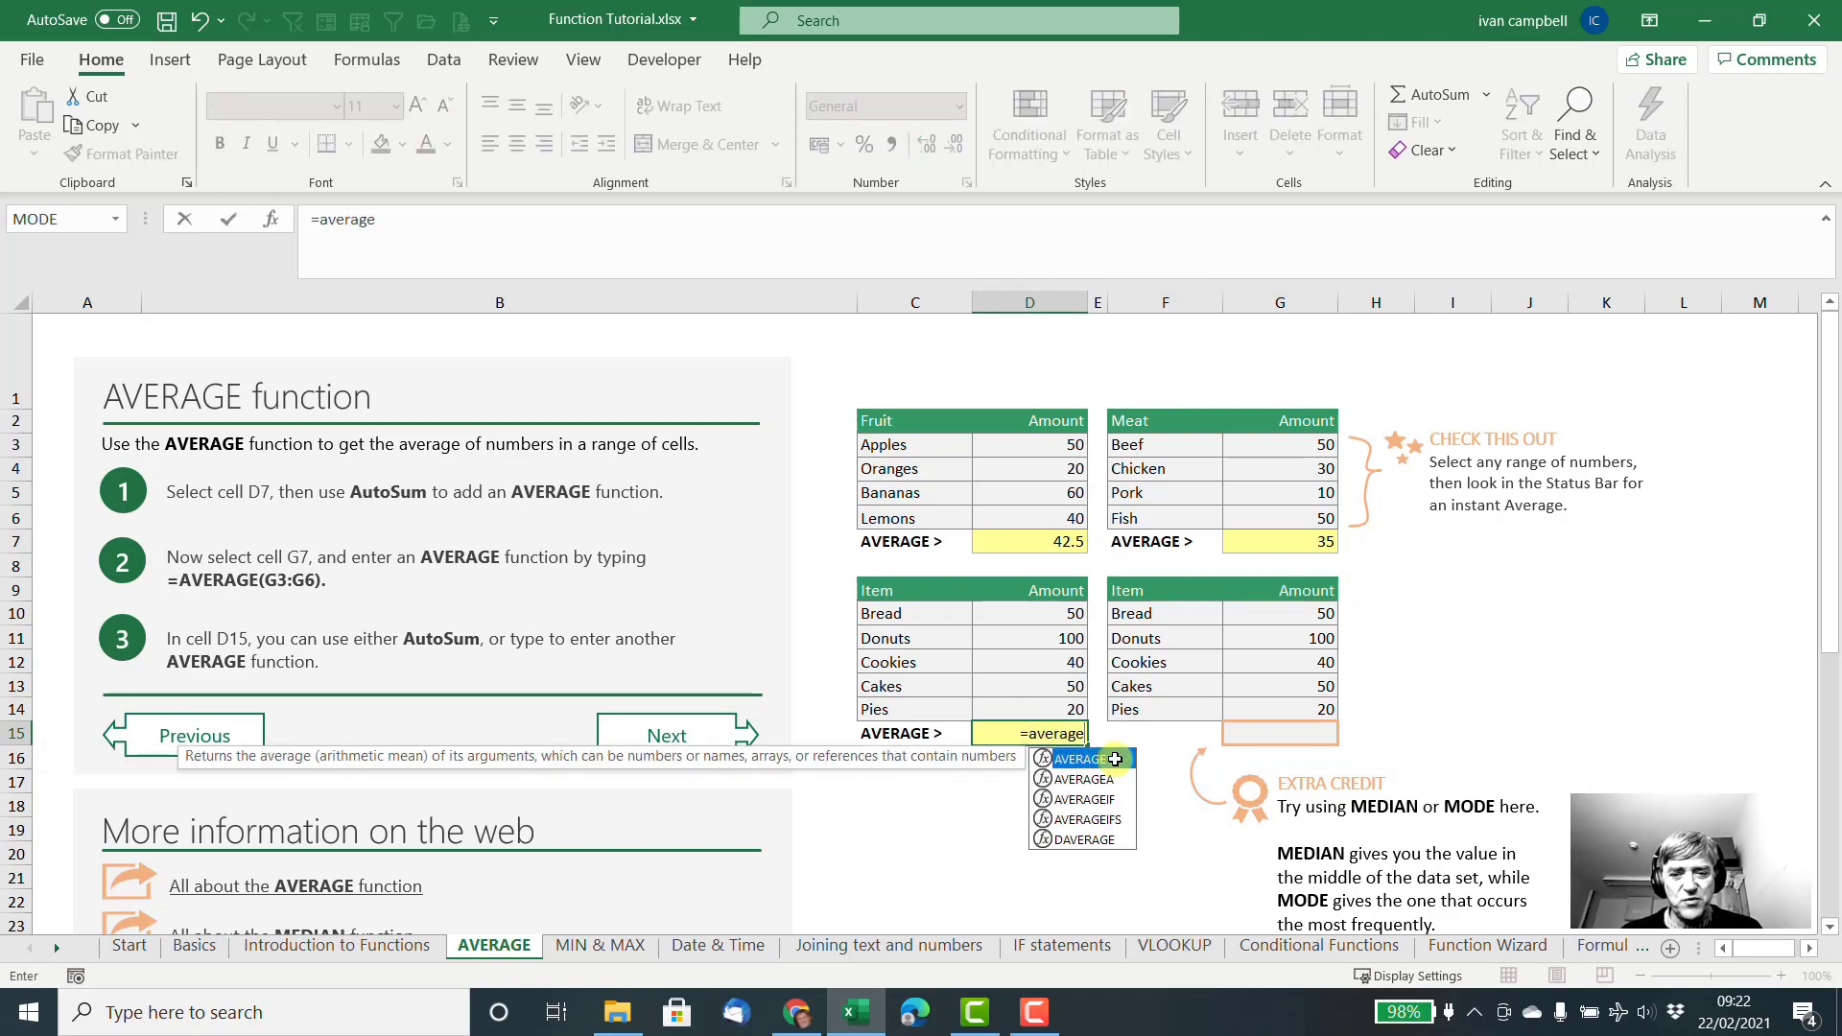
pyautogui.write('(')
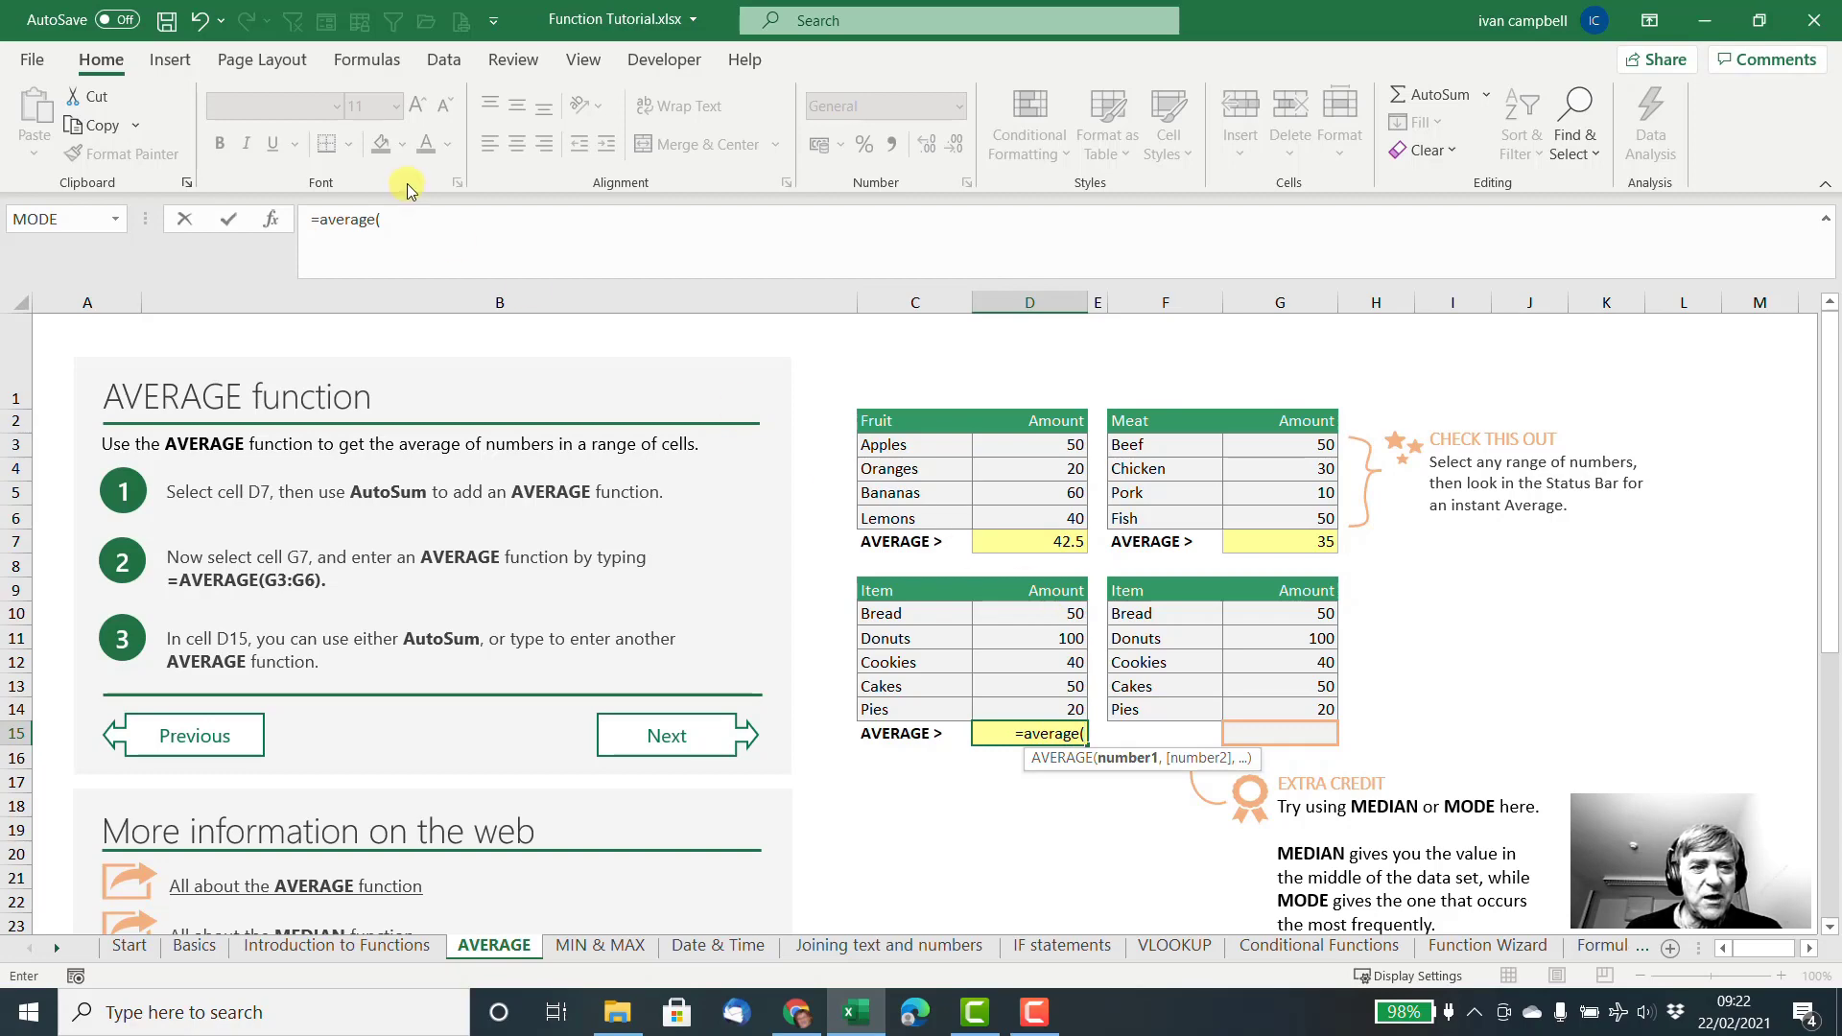
pyautogui.click(273, 220)
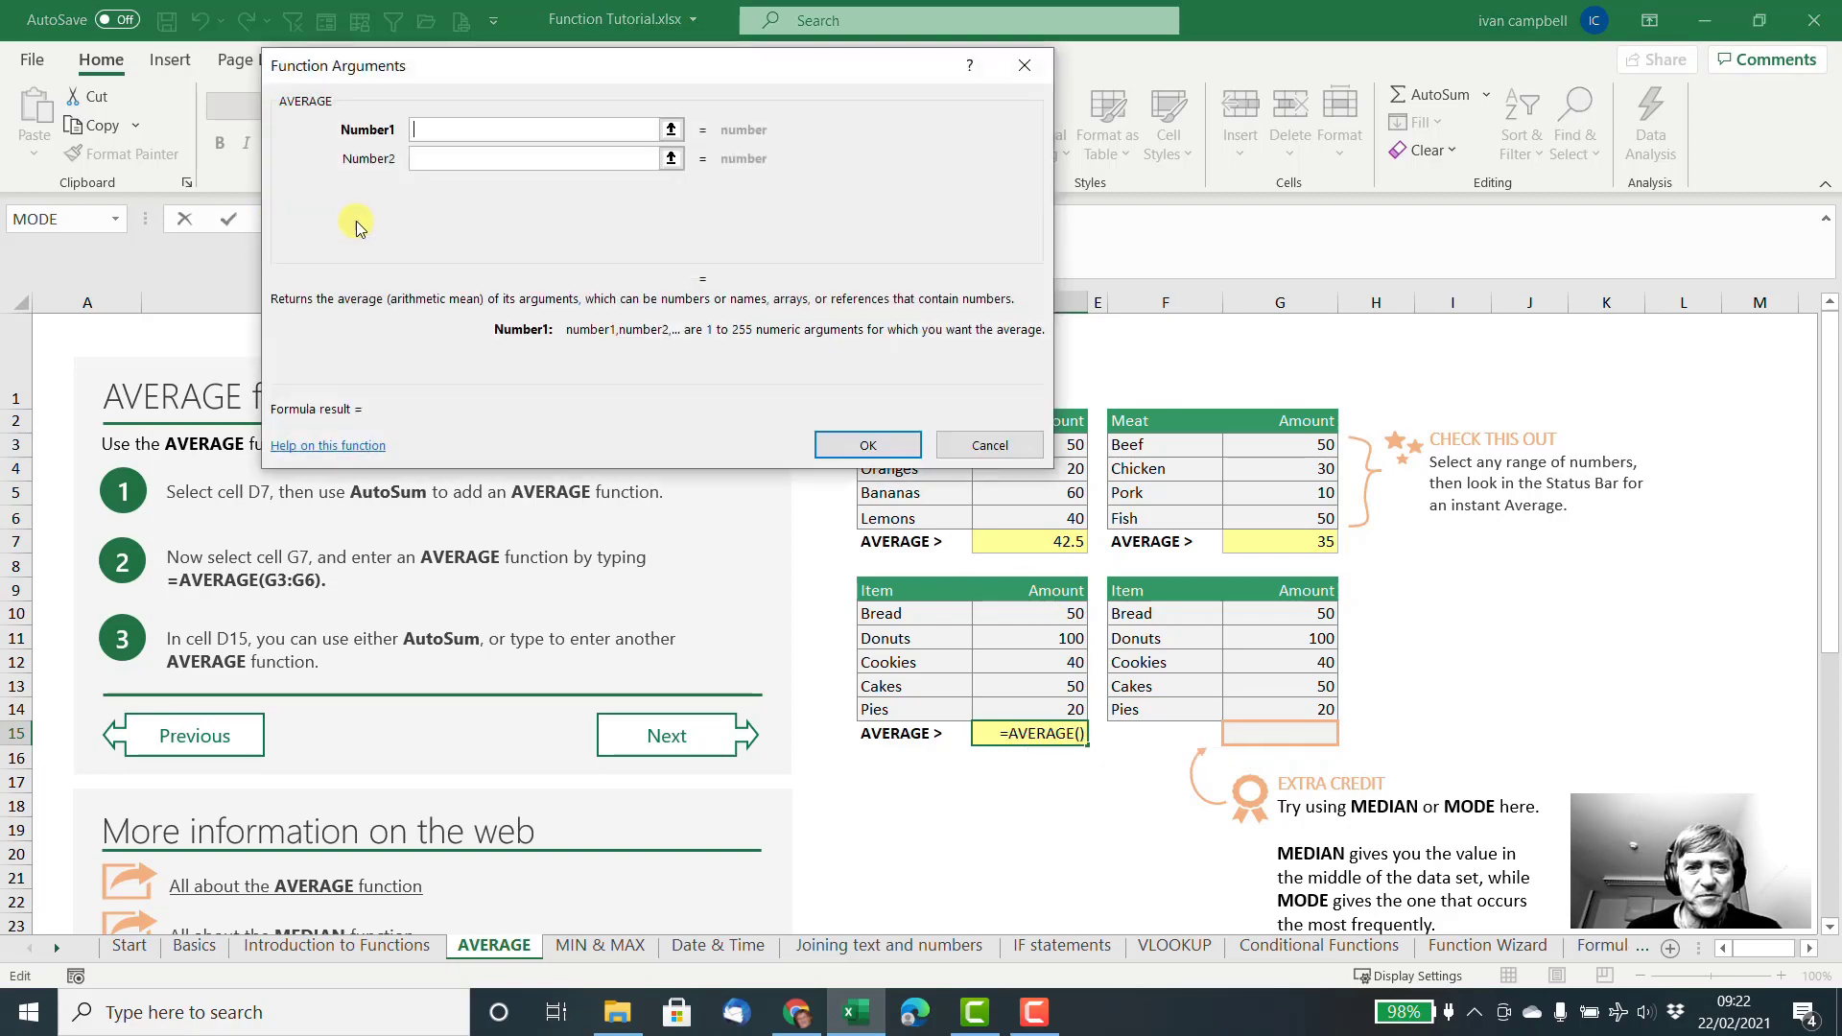
# Give the D15 AVERAGE the ranges D10:D14, G10:G14 and G3:G6, yielding 47.14285714.
pyautogui.moveTo(614, 76); pyautogui.dragTo(531, 78)
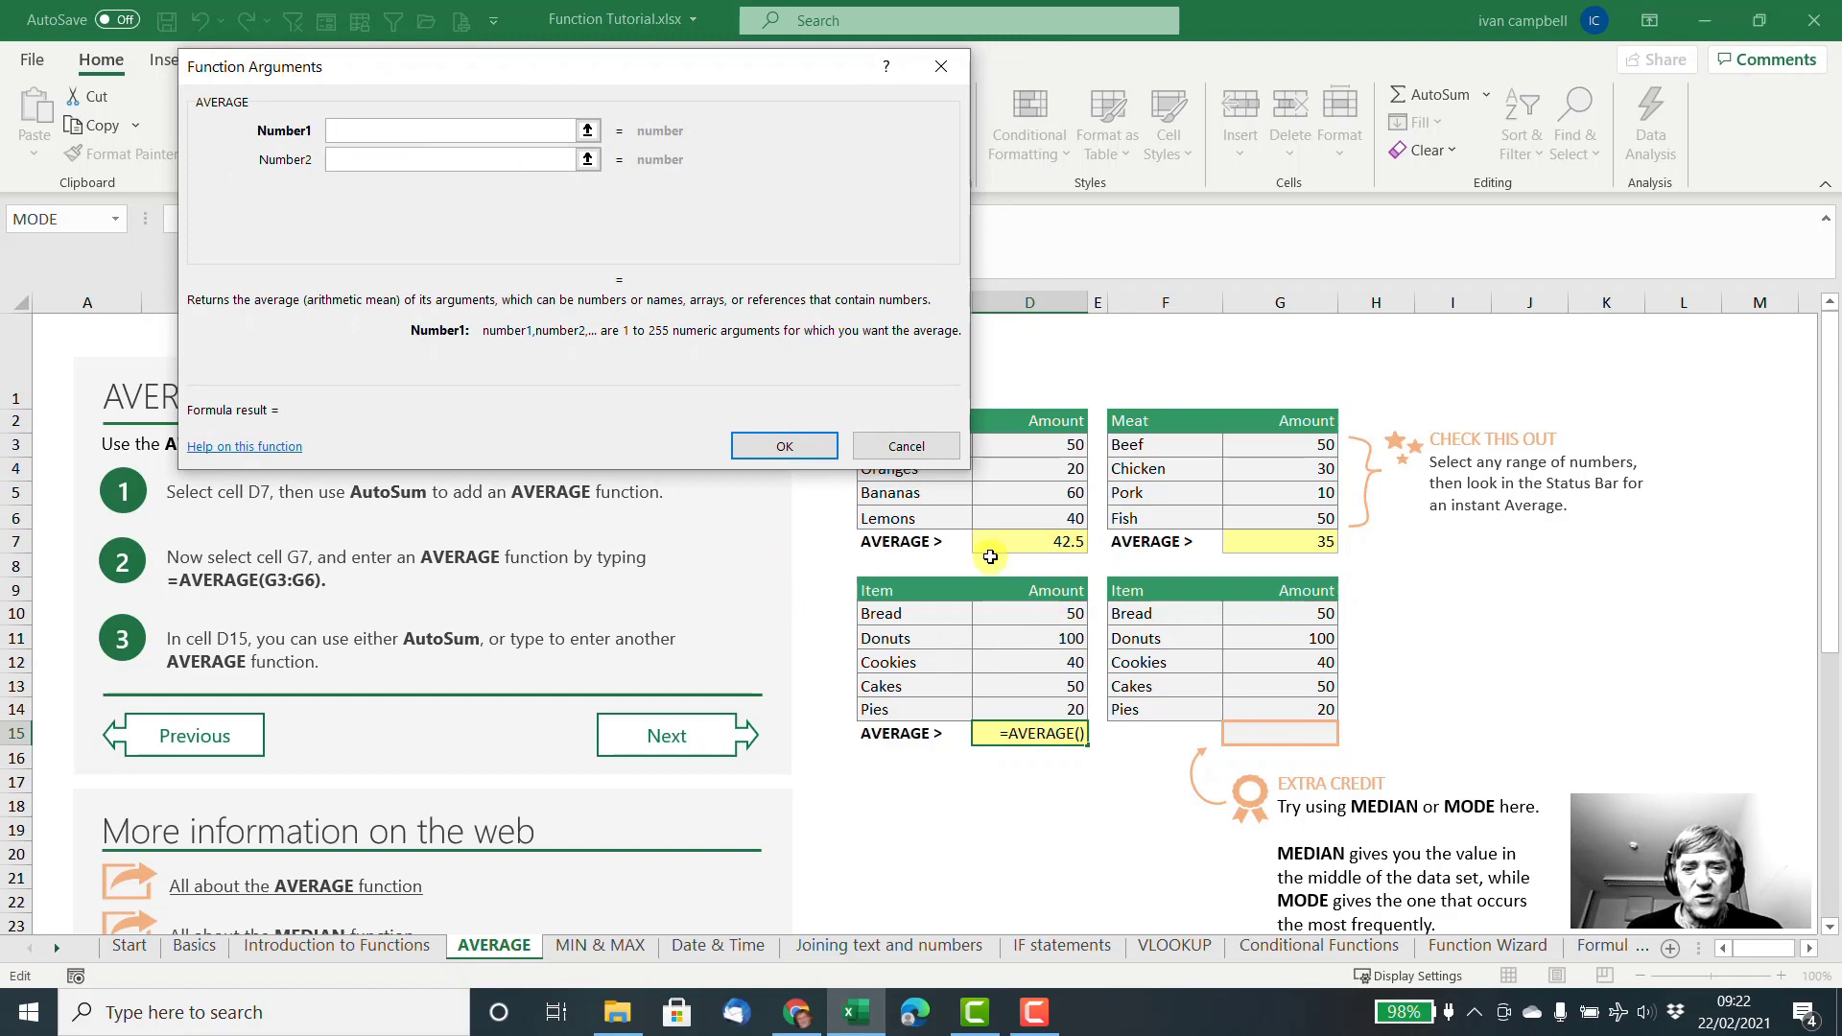
pyautogui.moveTo(623, 70); pyautogui.dragTo(624, 120)
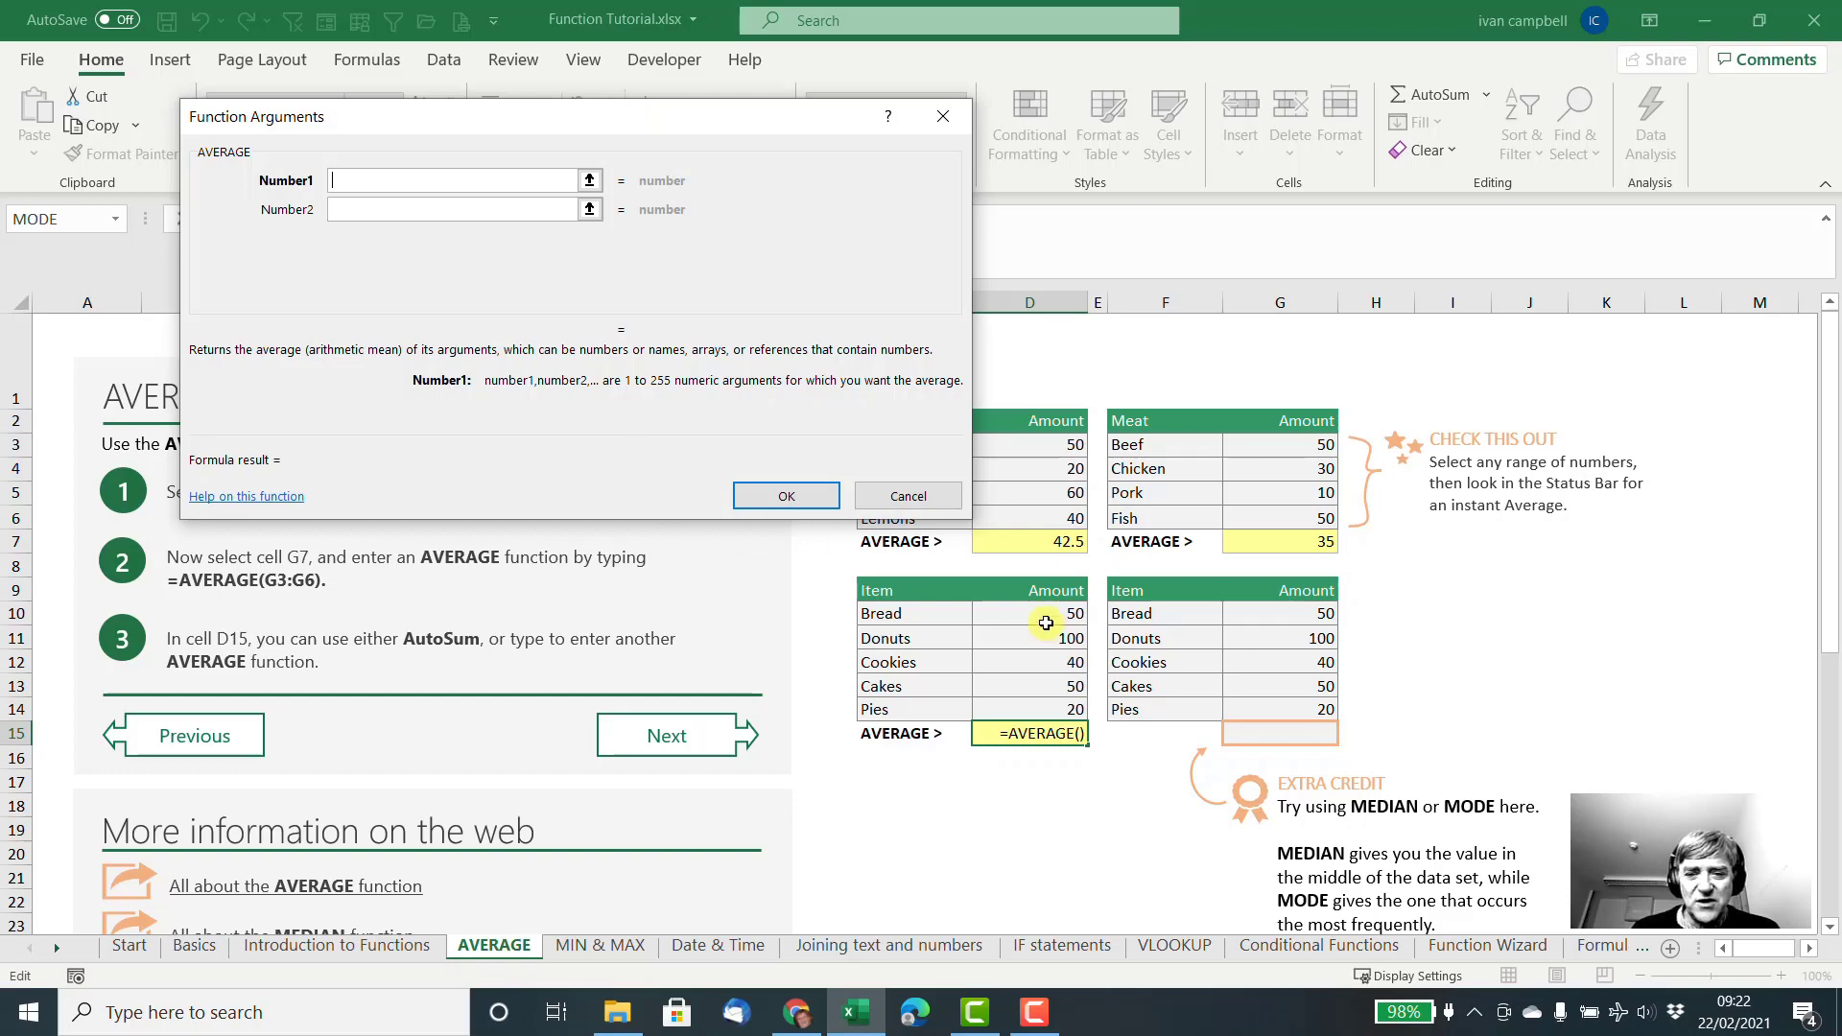
pyautogui.moveTo(1043, 612); pyautogui.dragTo(1045, 710)
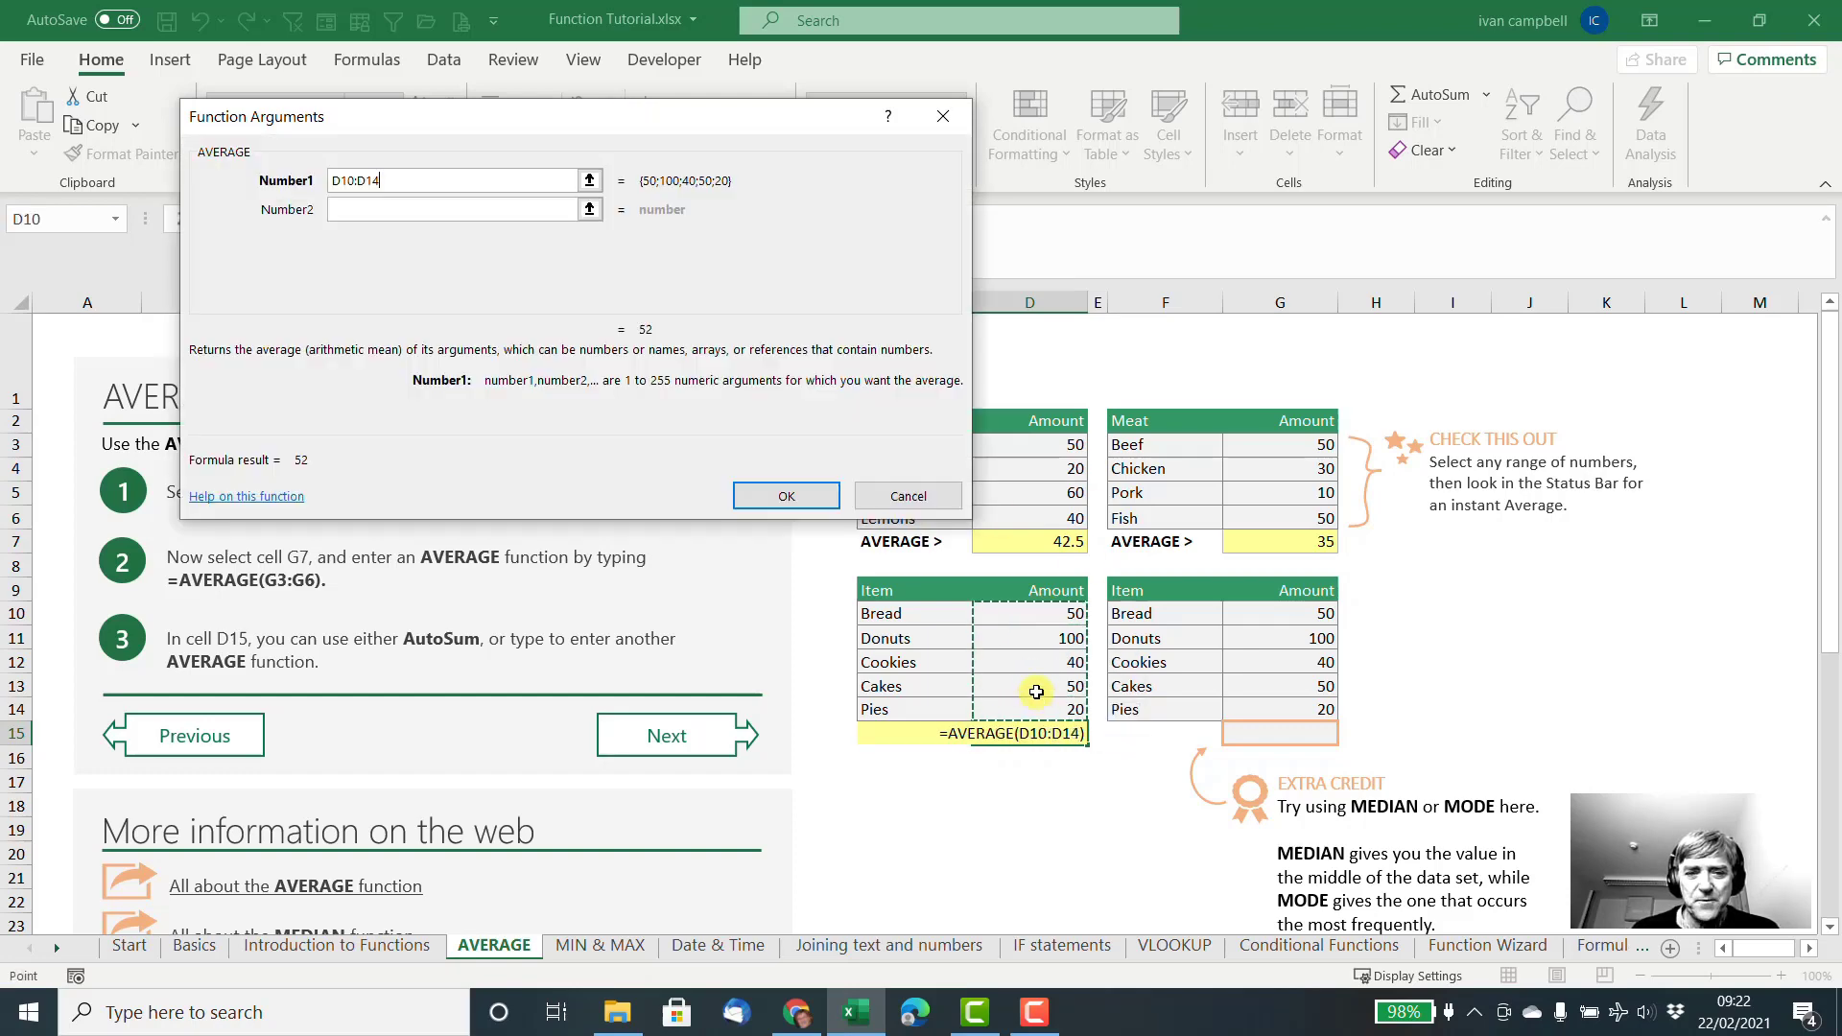
pyautogui.click(348, 210)
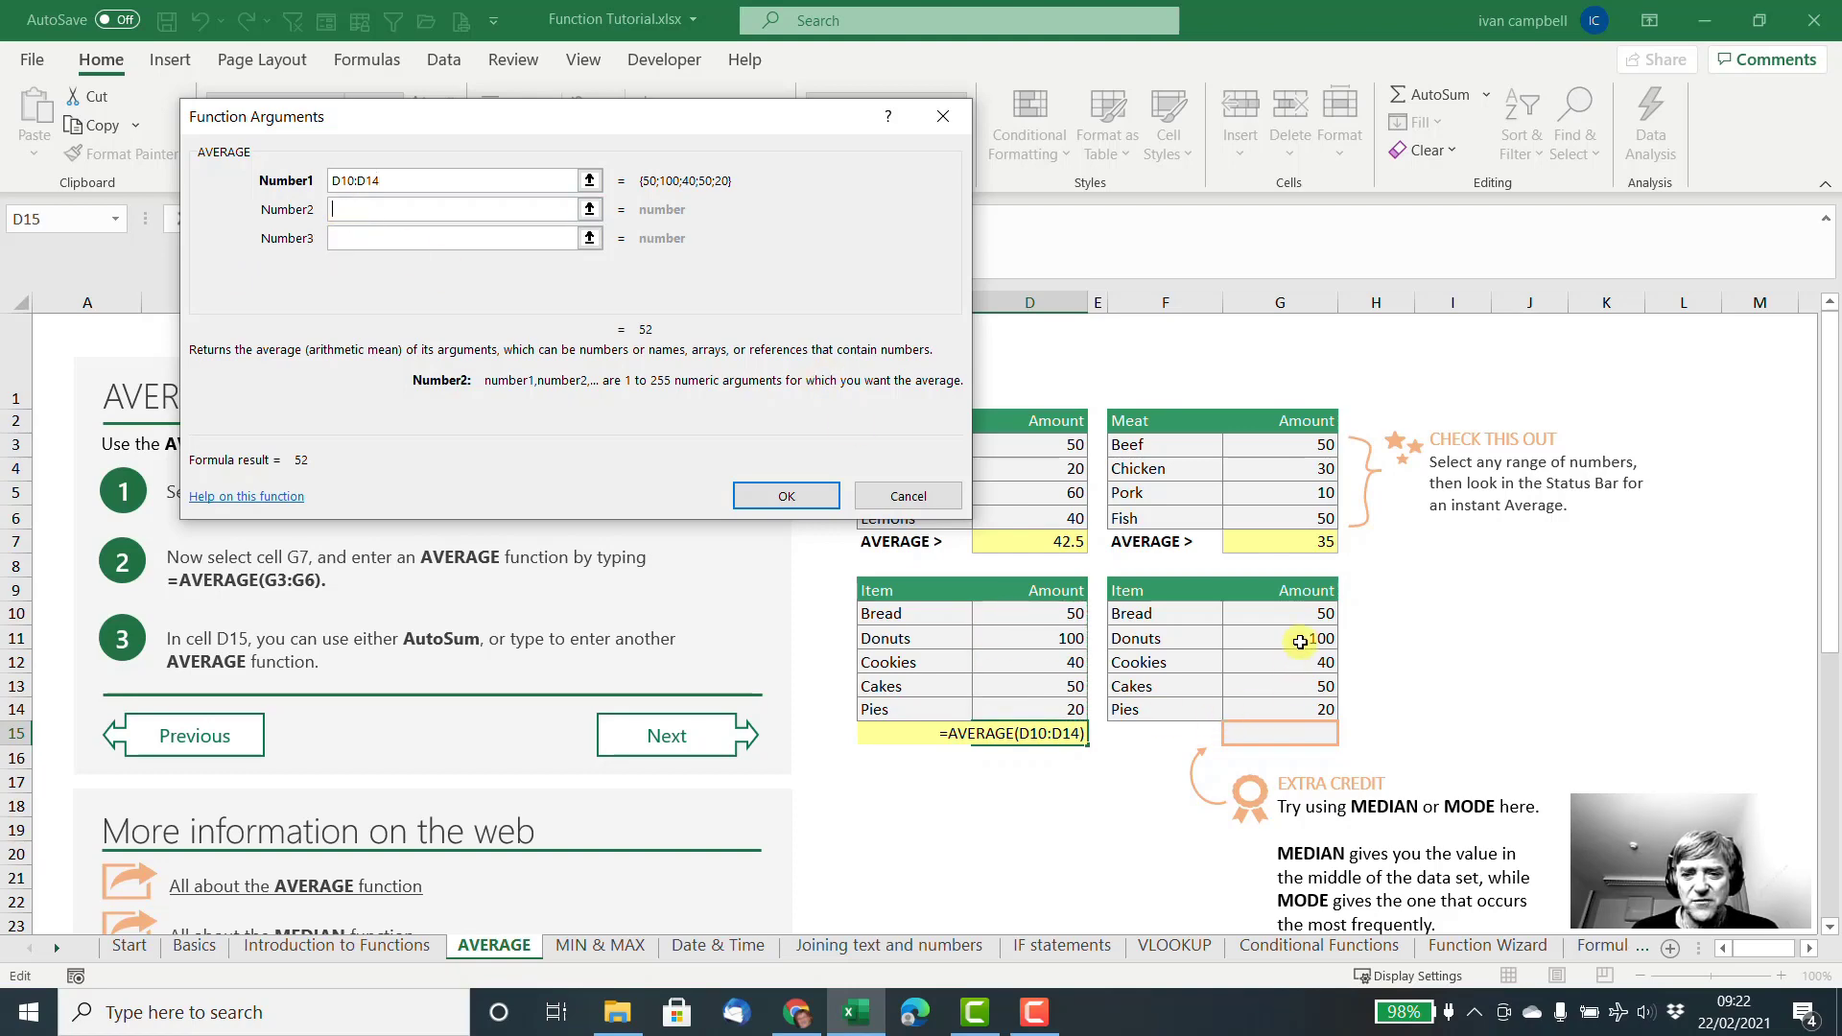
pyautogui.moveTo(1302, 616); pyautogui.dragTo(1305, 709)
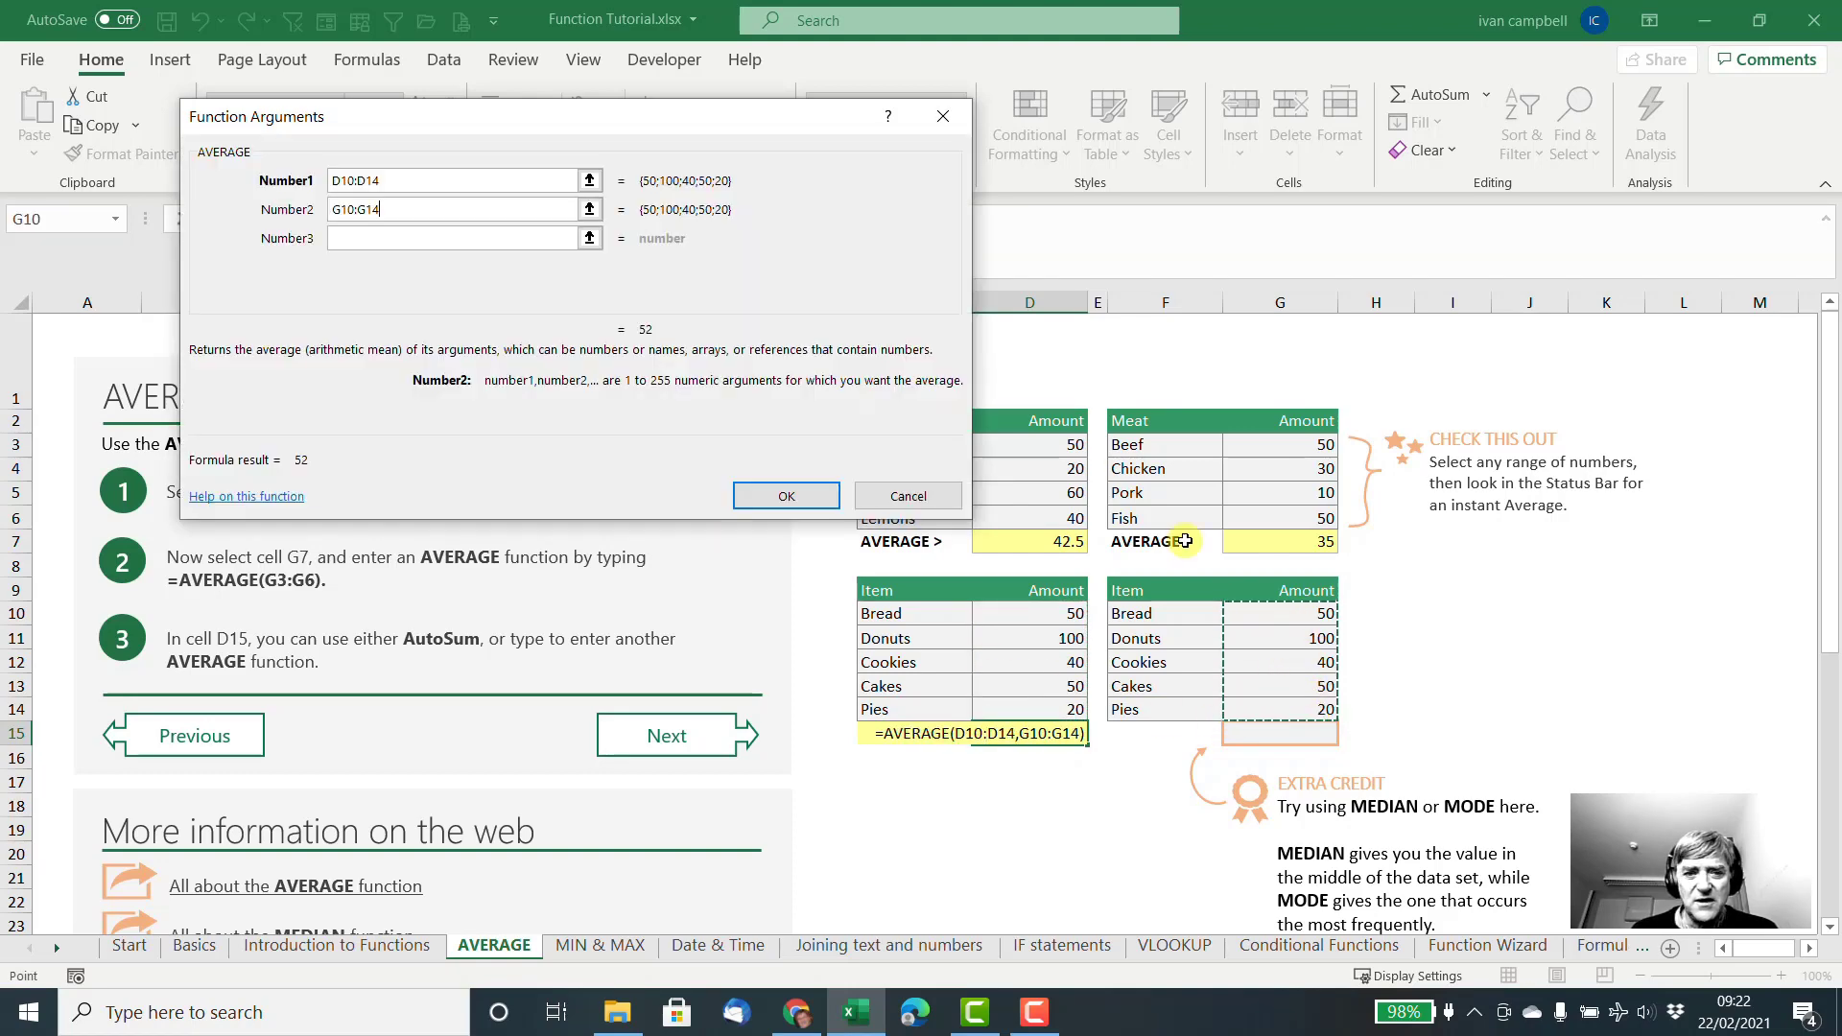
pyautogui.click(475, 238)
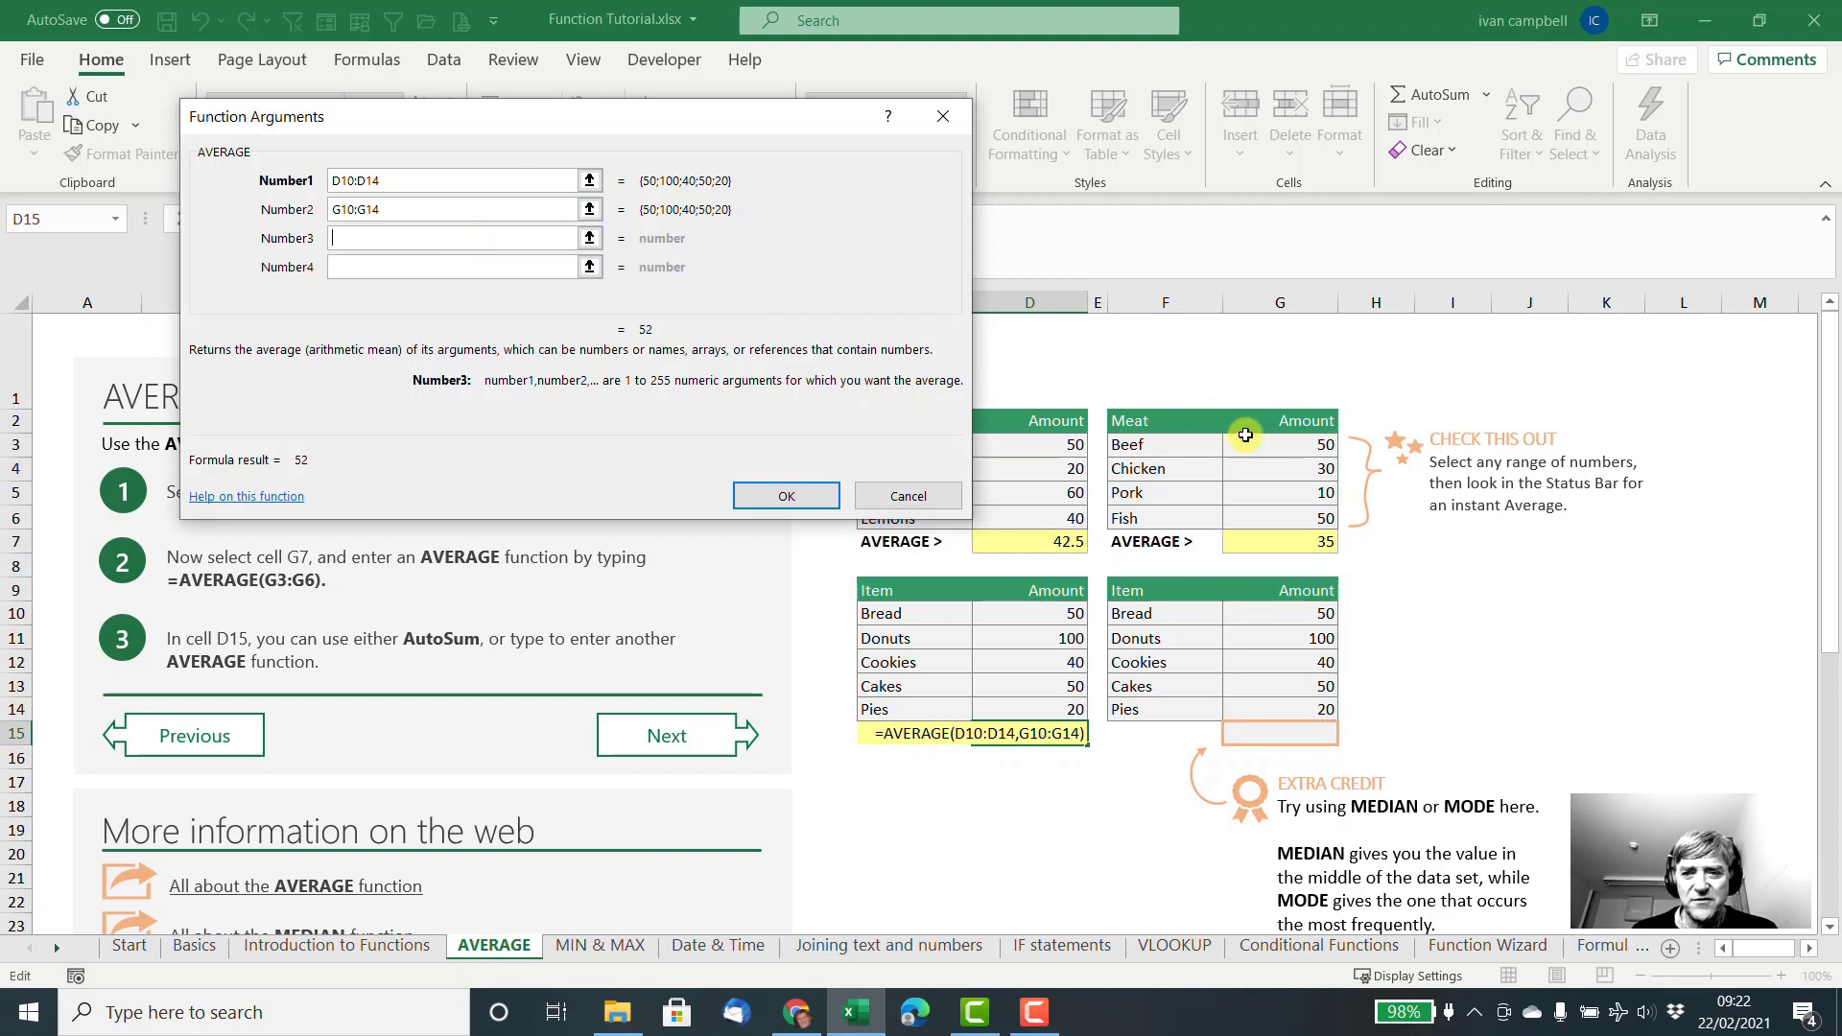
pyautogui.moveTo(1291, 450); pyautogui.dragTo(1288, 518)
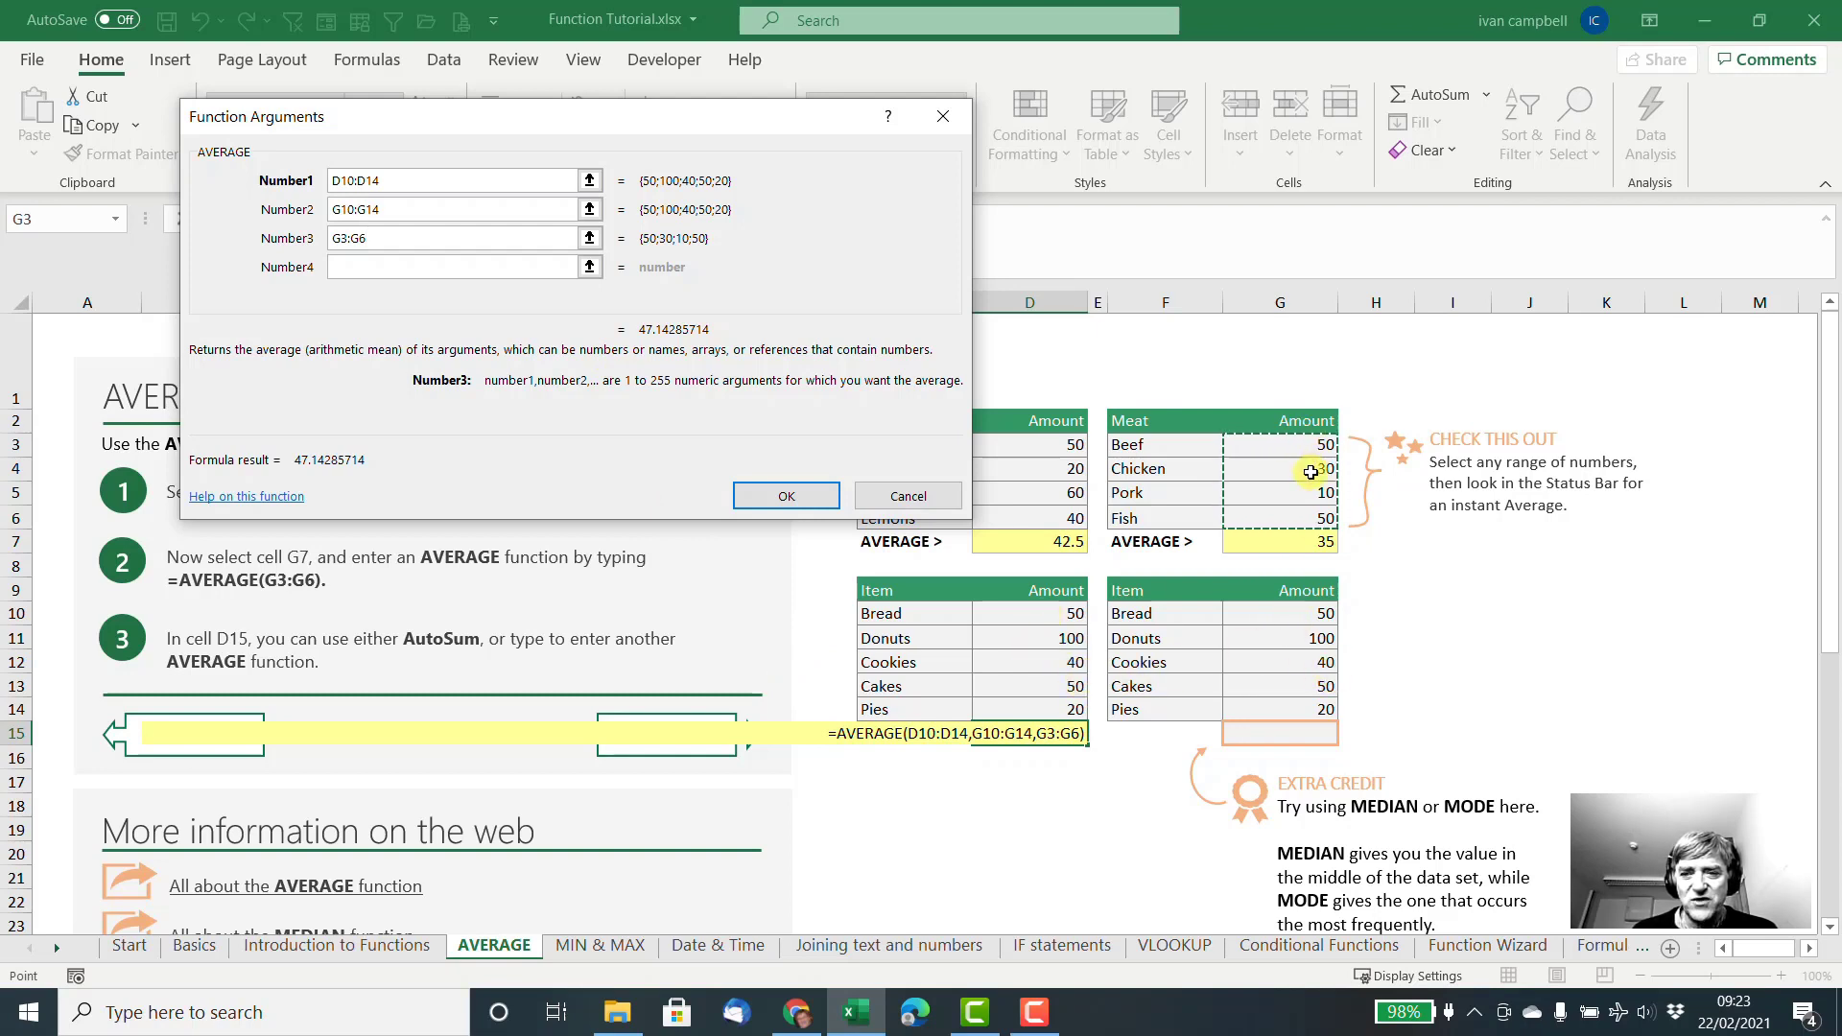
pyautogui.click(777, 495)
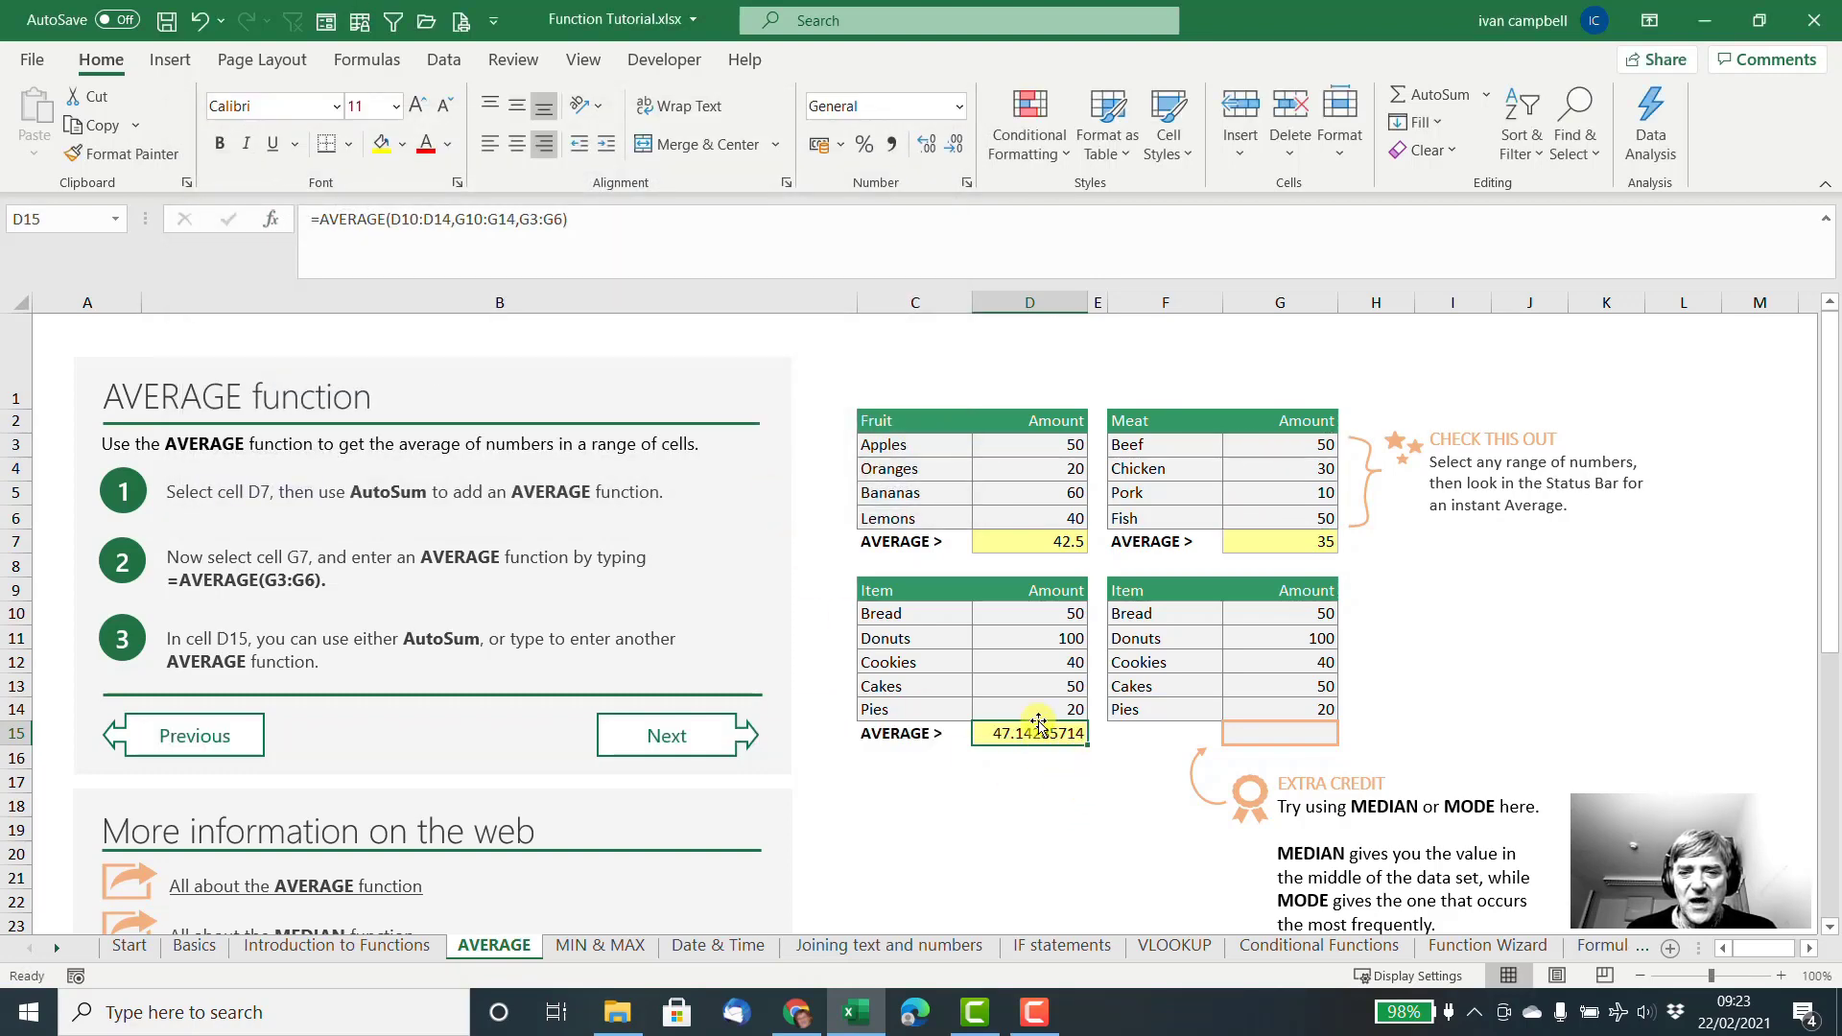
pyautogui.click(1244, 734)
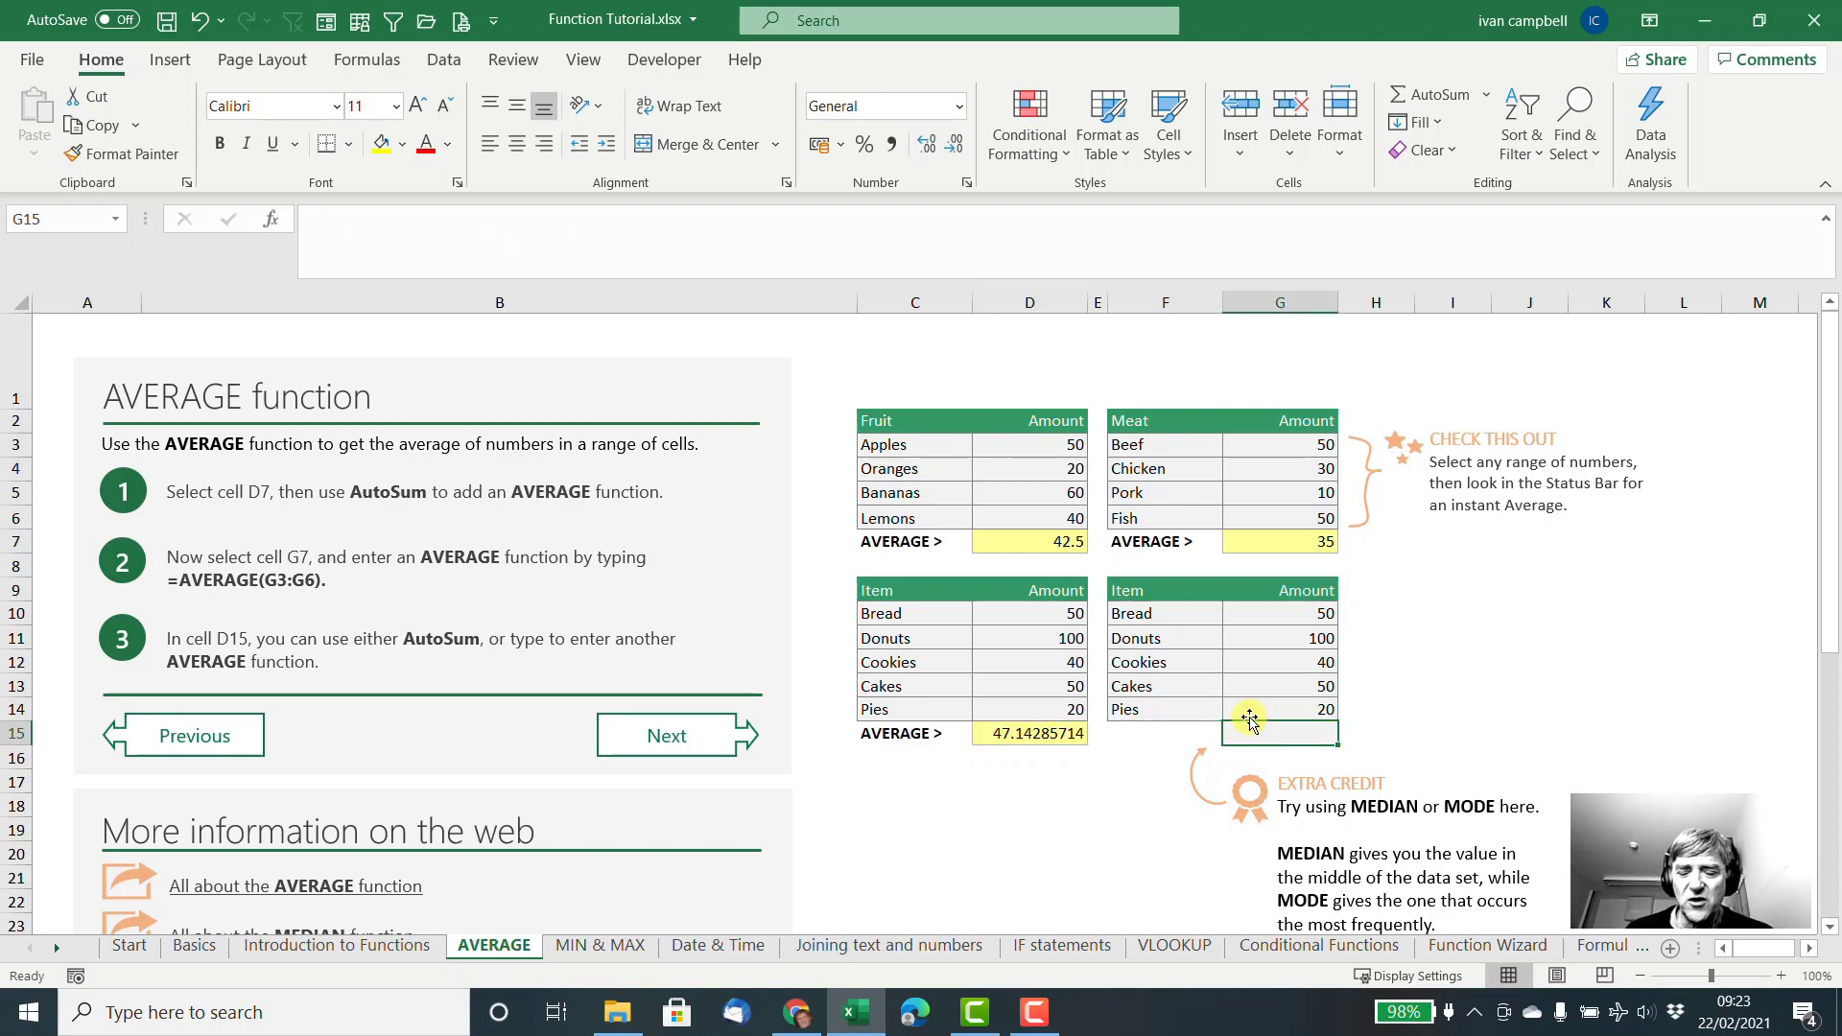
# Find the MODE function through AutoSum's More Functions search and insert it into G15.
pyautogui.click(1488, 96)
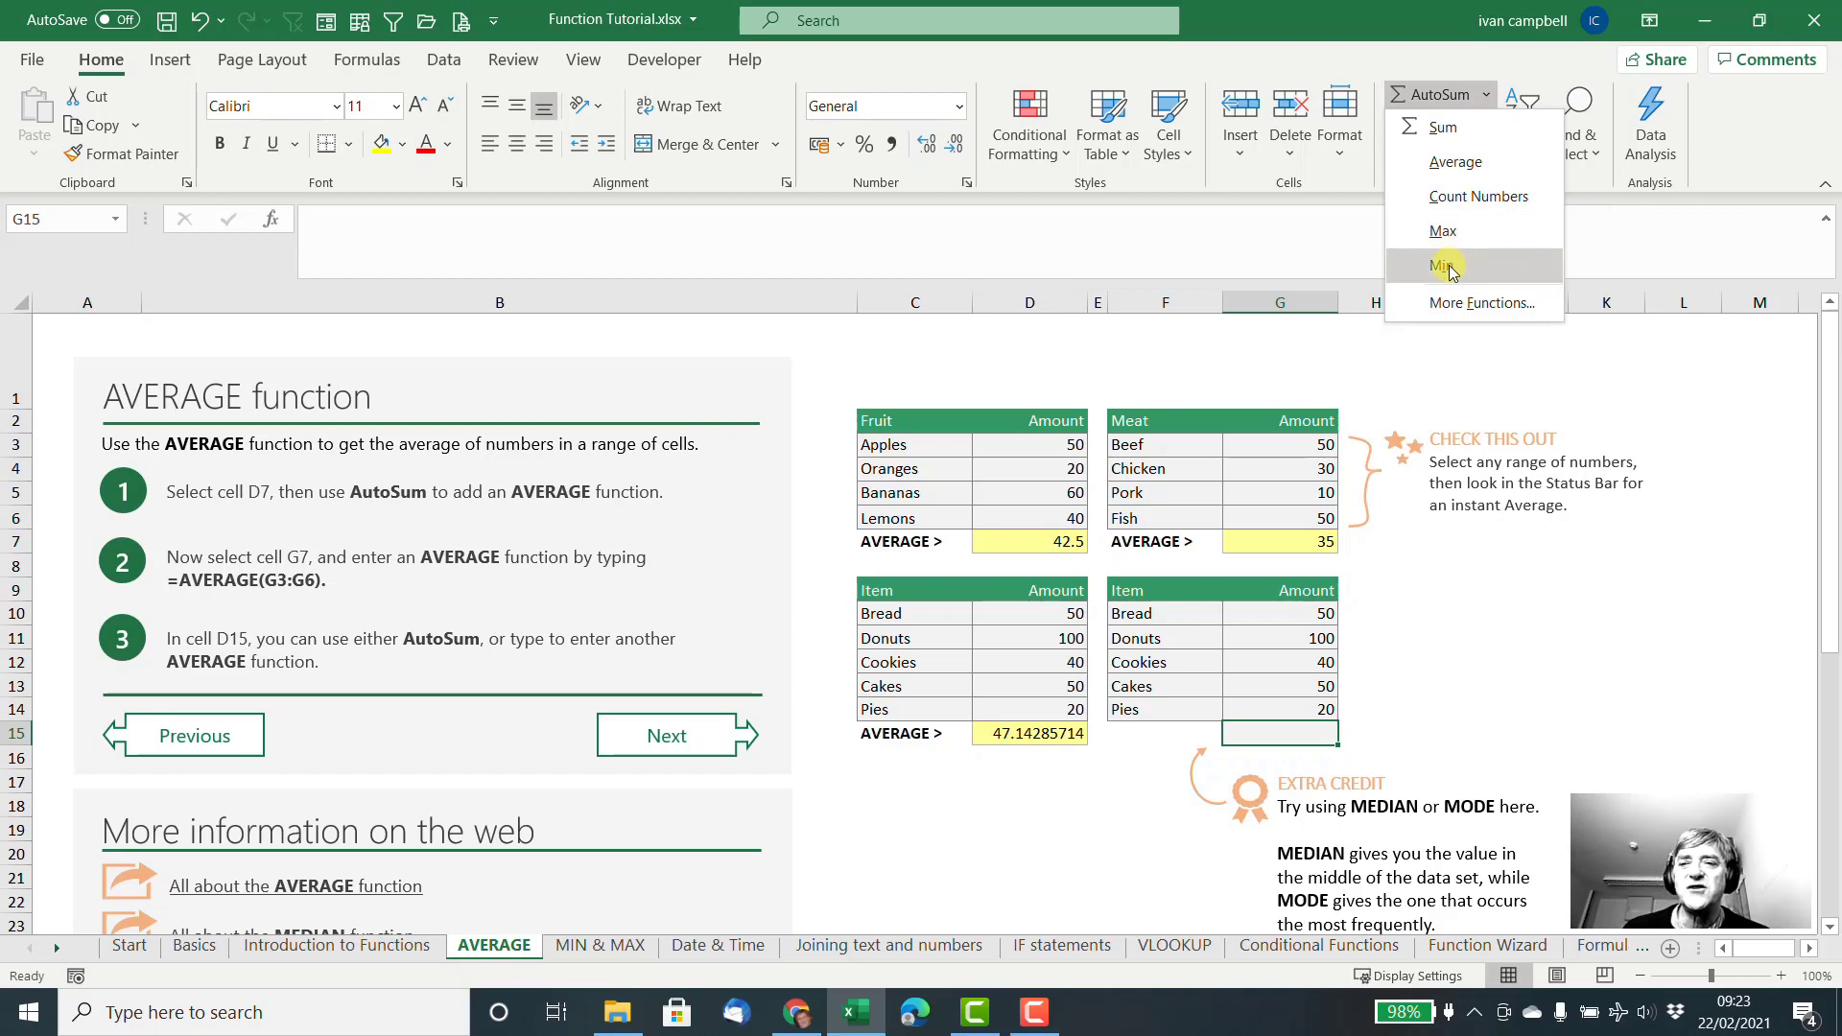
pyautogui.click(1462, 305)
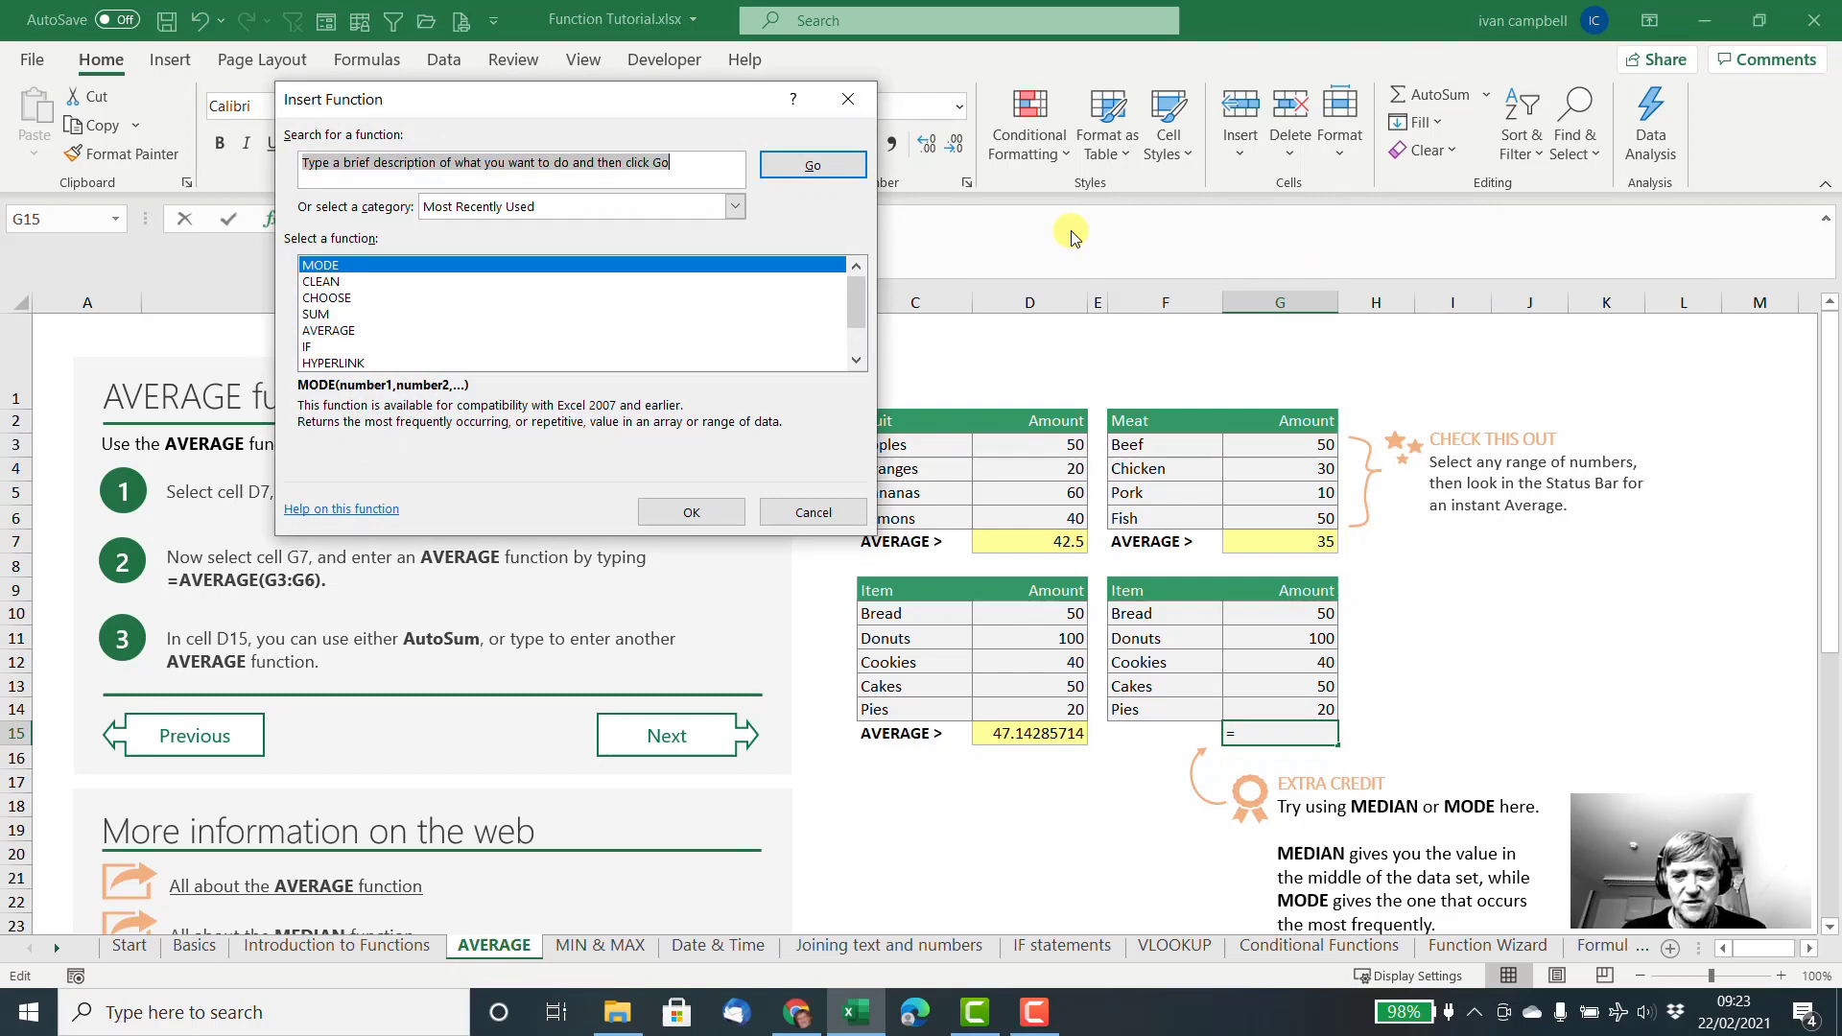
pyautogui.write('mode')
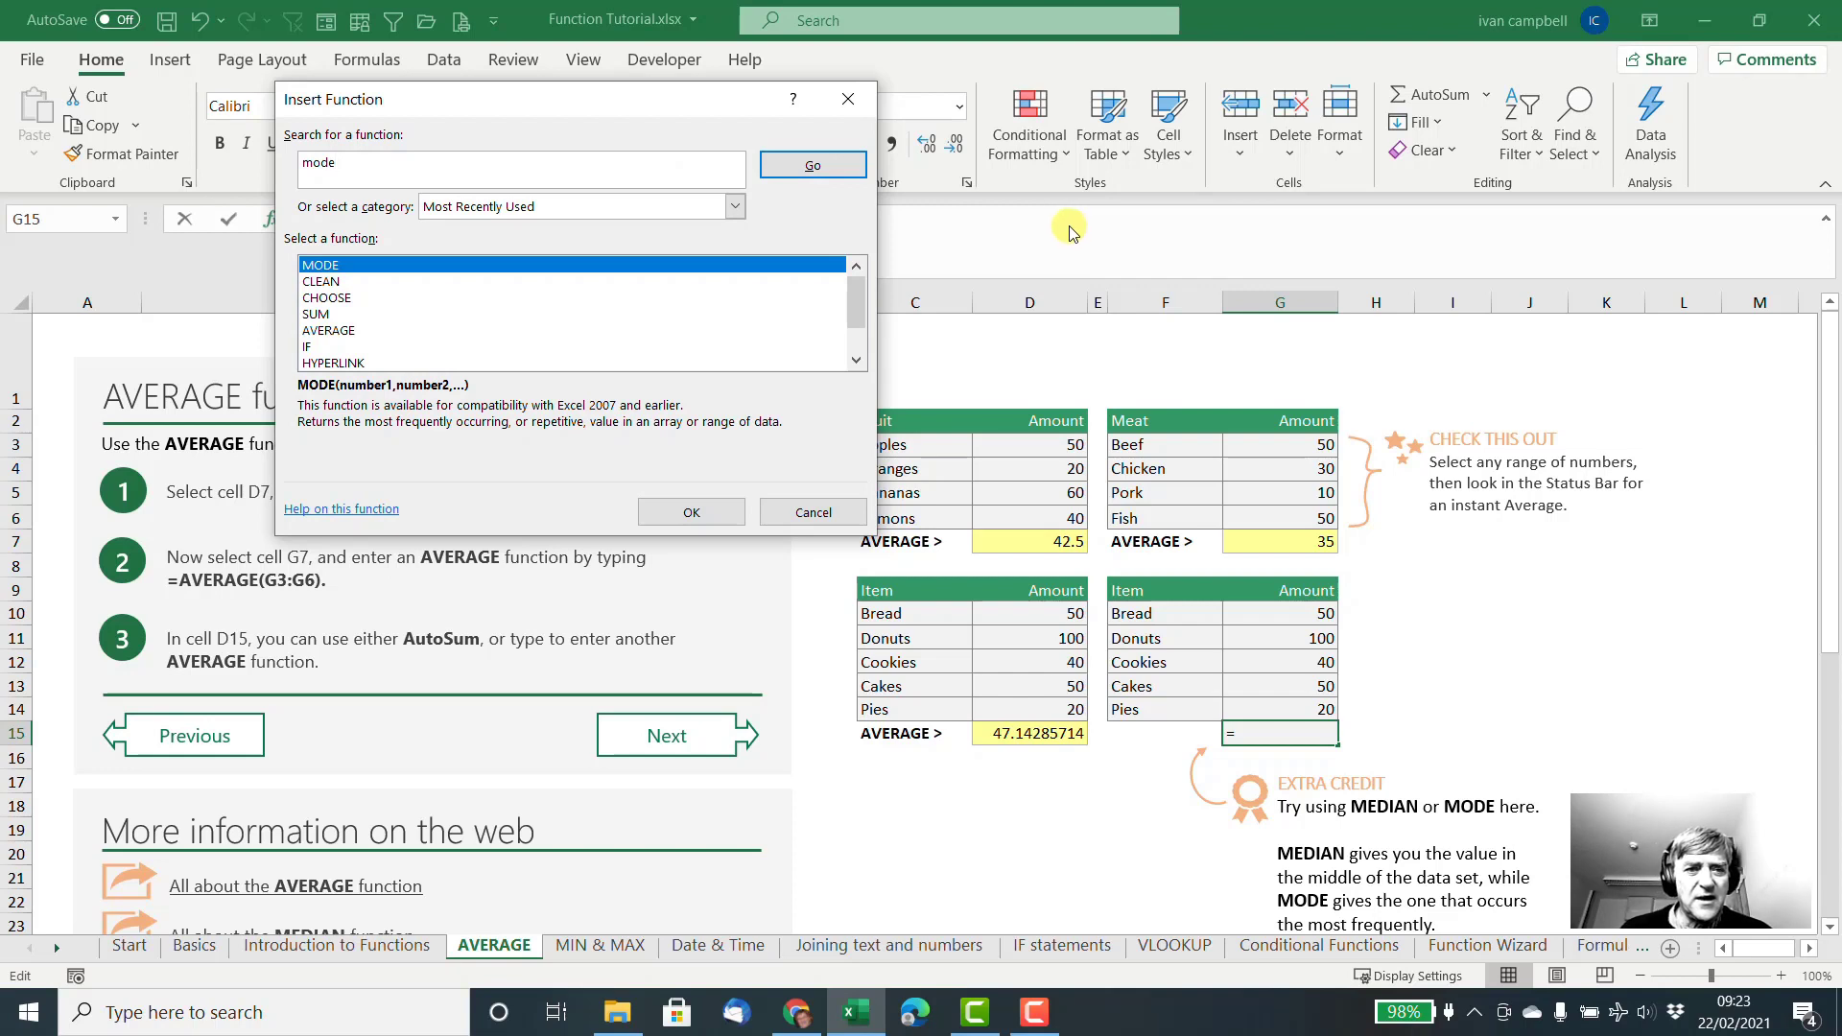
pyautogui.click(823, 171)
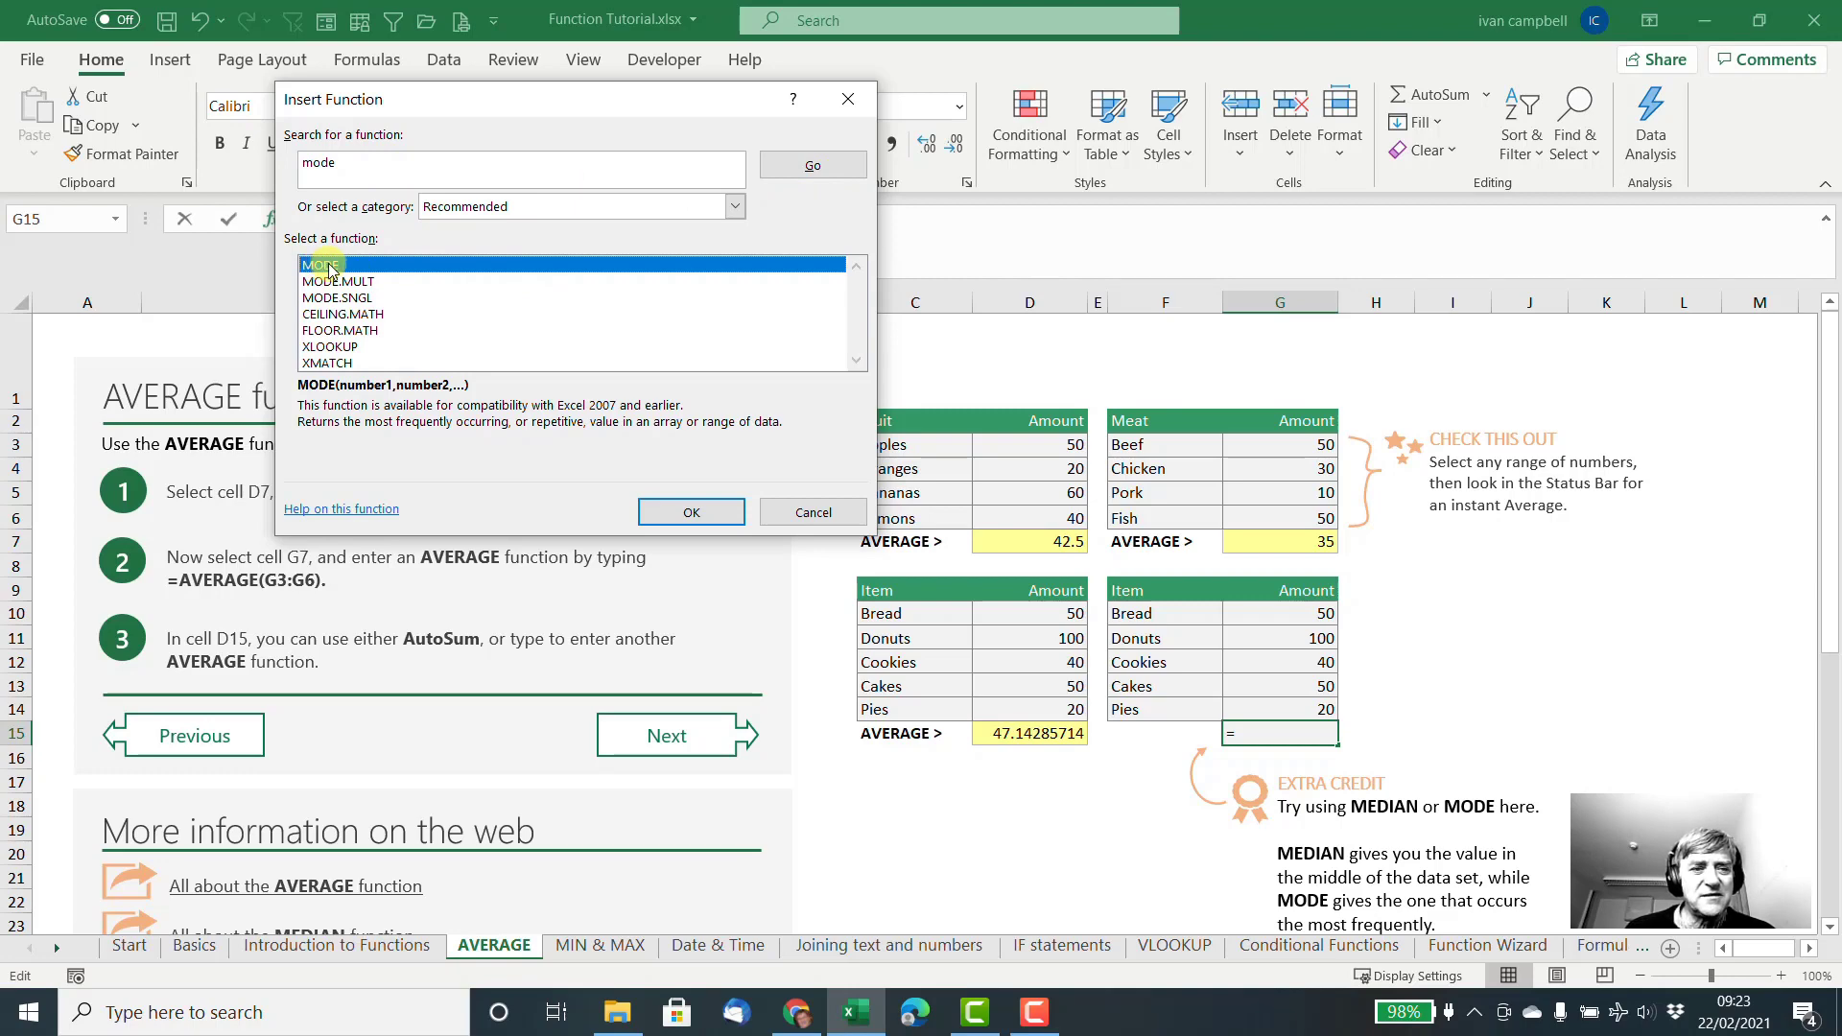
pyautogui.click(677, 509)
pyautogui.moveTo(413, 106); pyautogui.dragTo(606, 88)
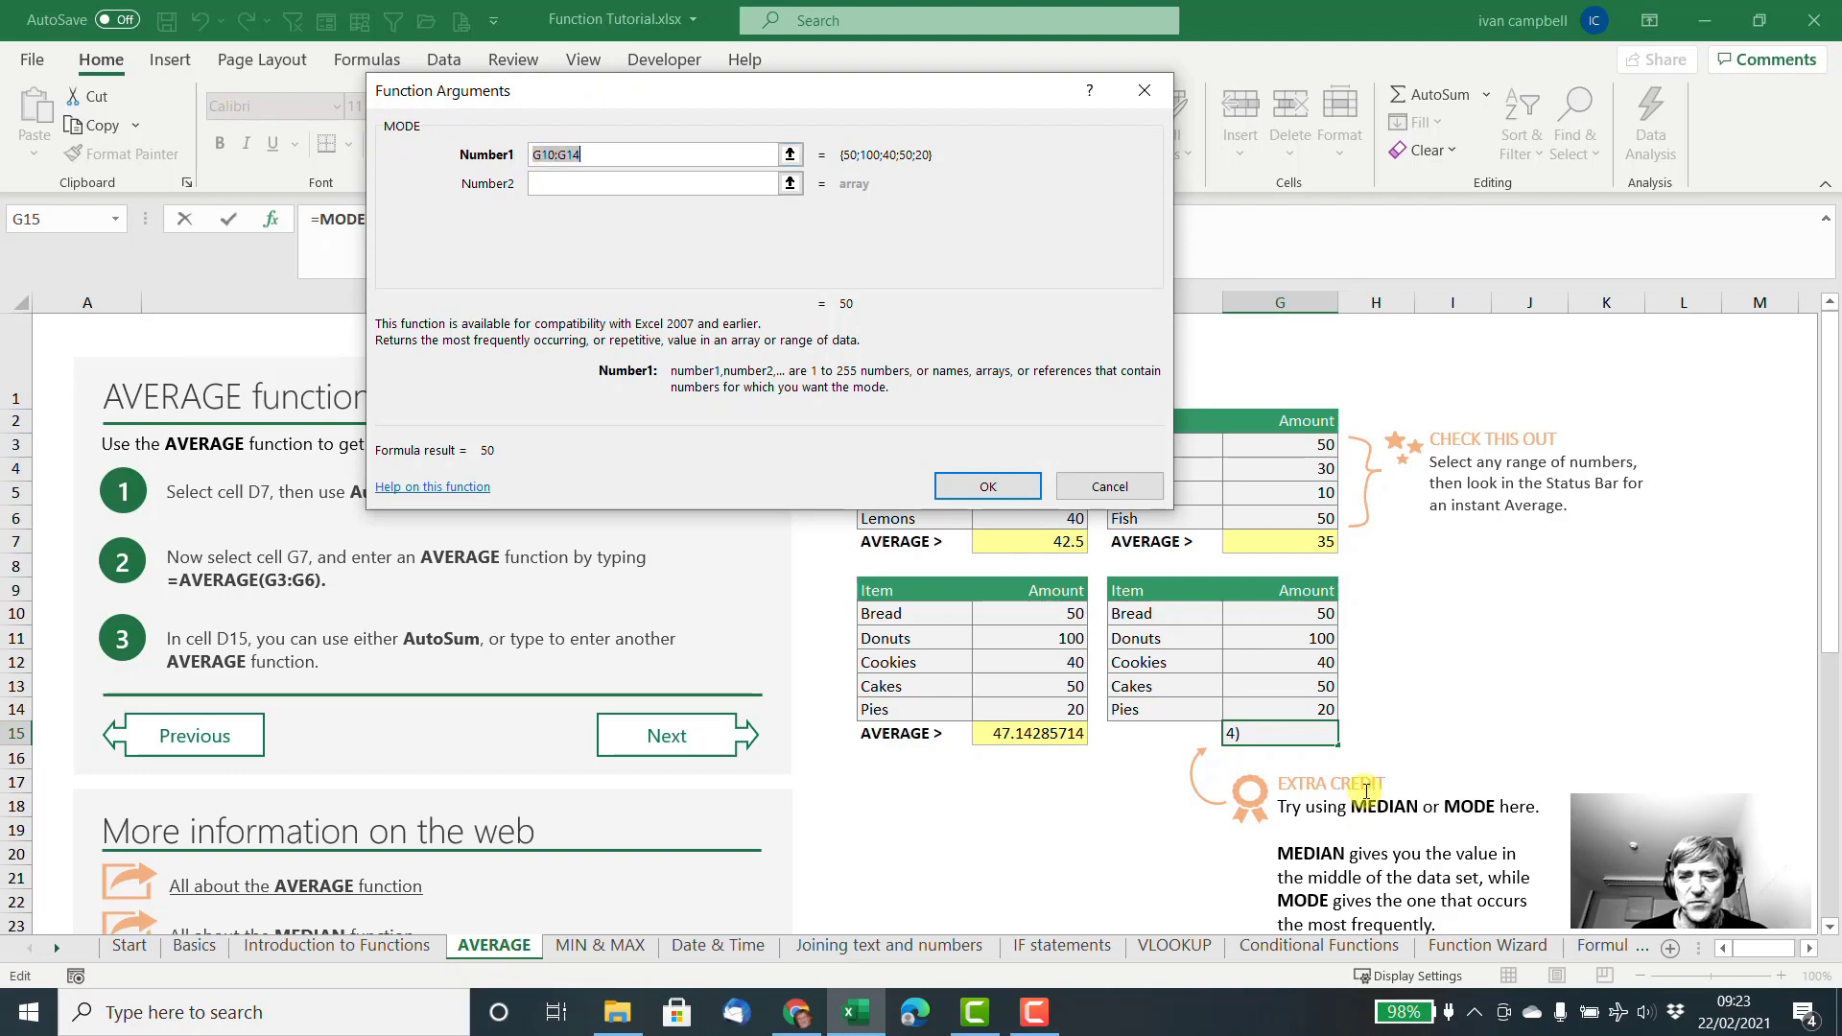
# Set the MODE range to G10:G14 and confirm, so G15 shows 50.
pyautogui.moveTo(1319, 614); pyautogui.dragTo(1319, 703)
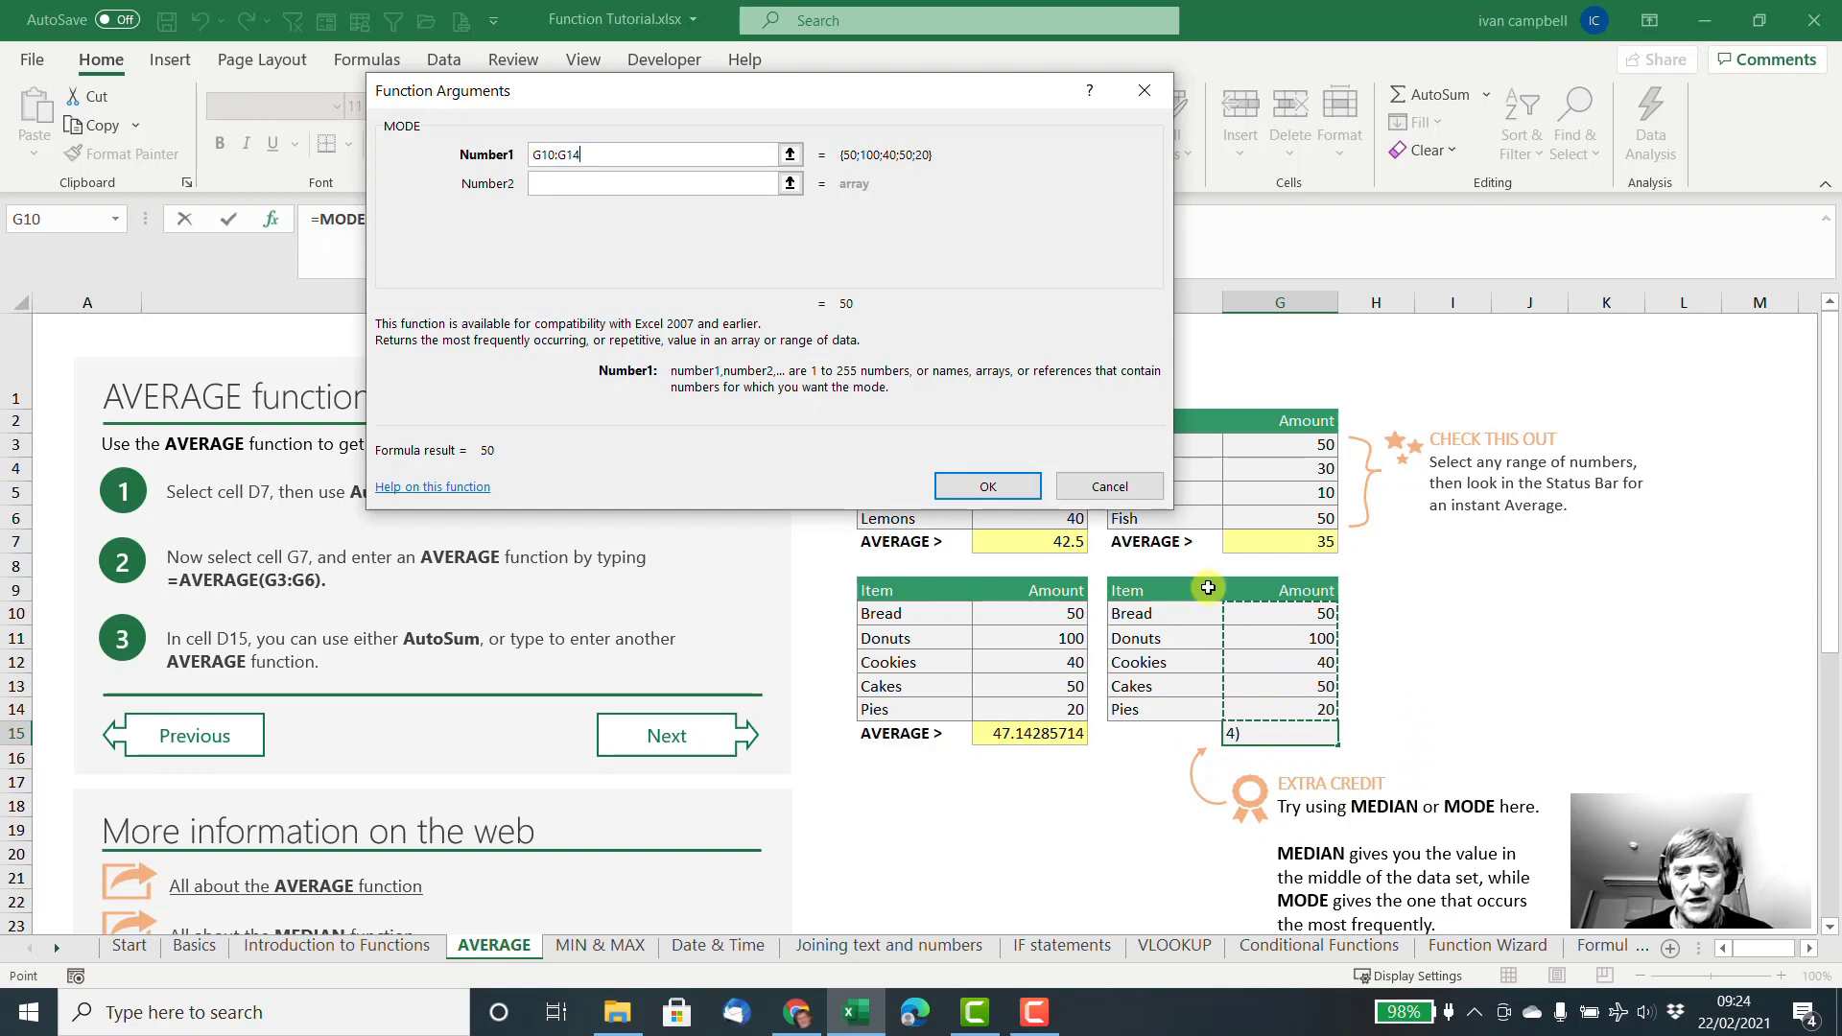
pyautogui.click(1017, 481)
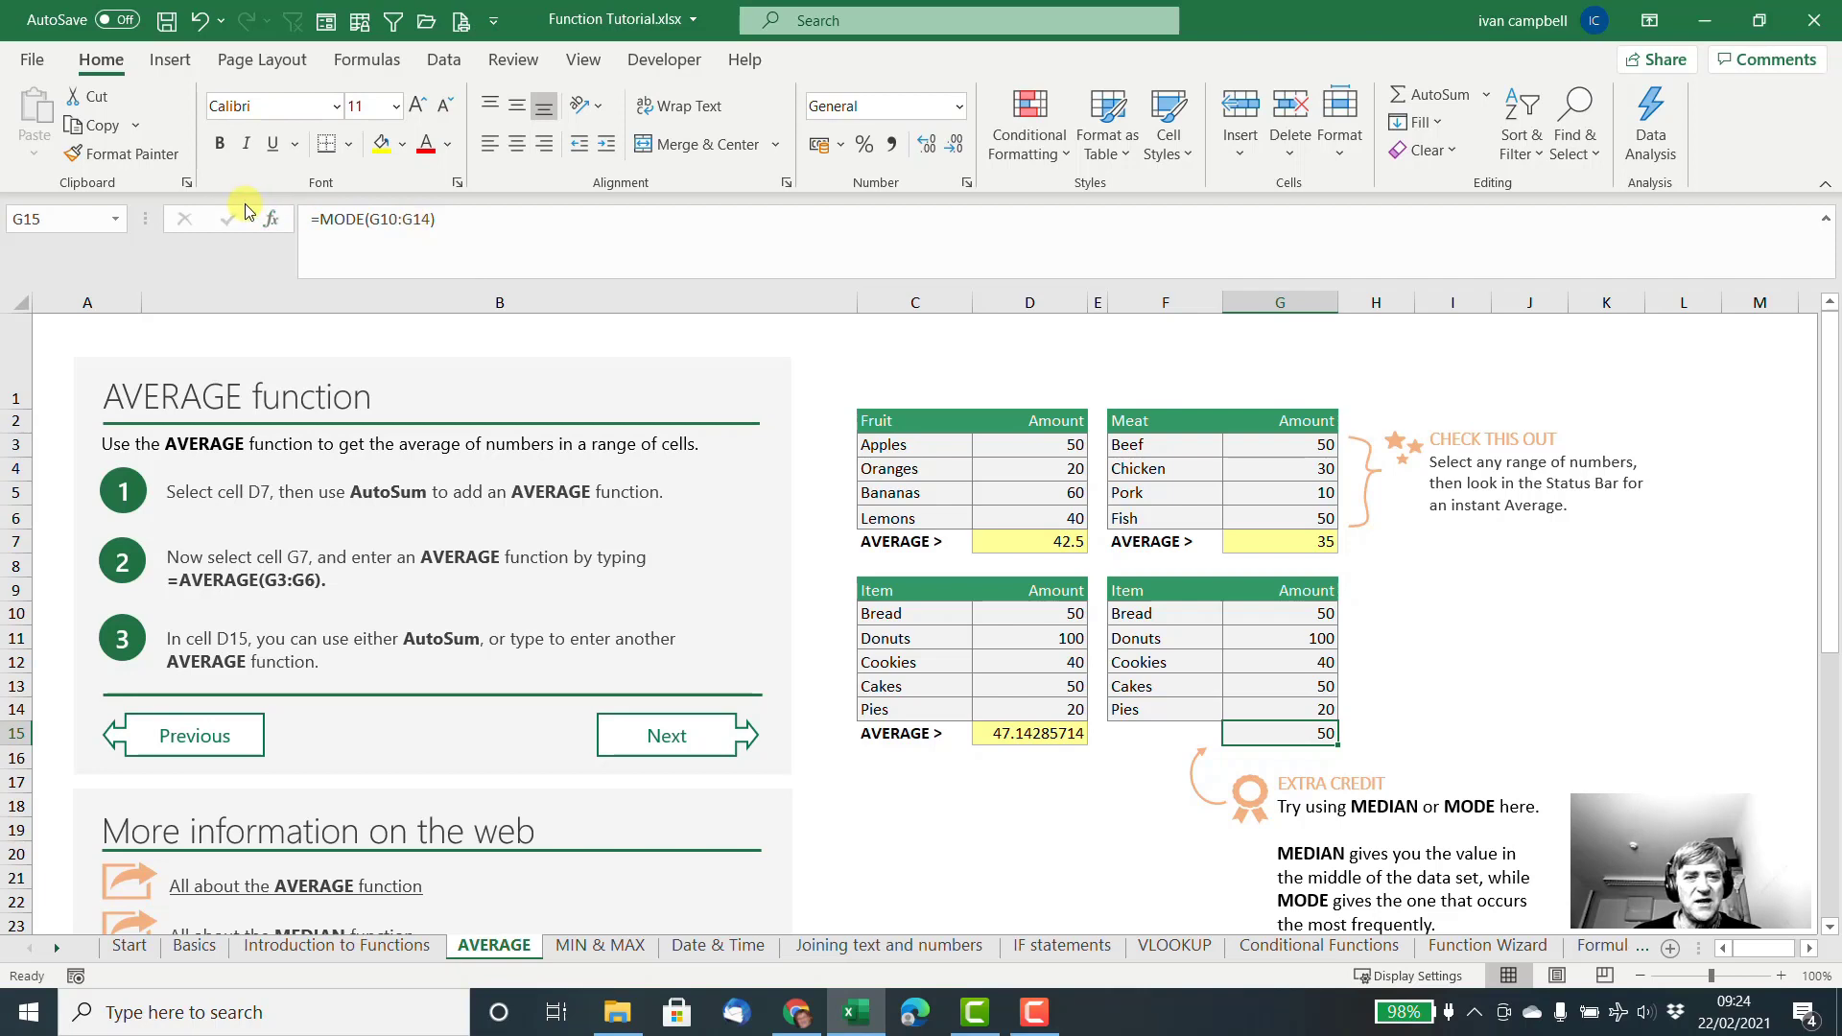
# Rewrite G15's formula from MODE to =MEDIAN(G10:G14), still returning 50.
pyautogui.click(363, 215)
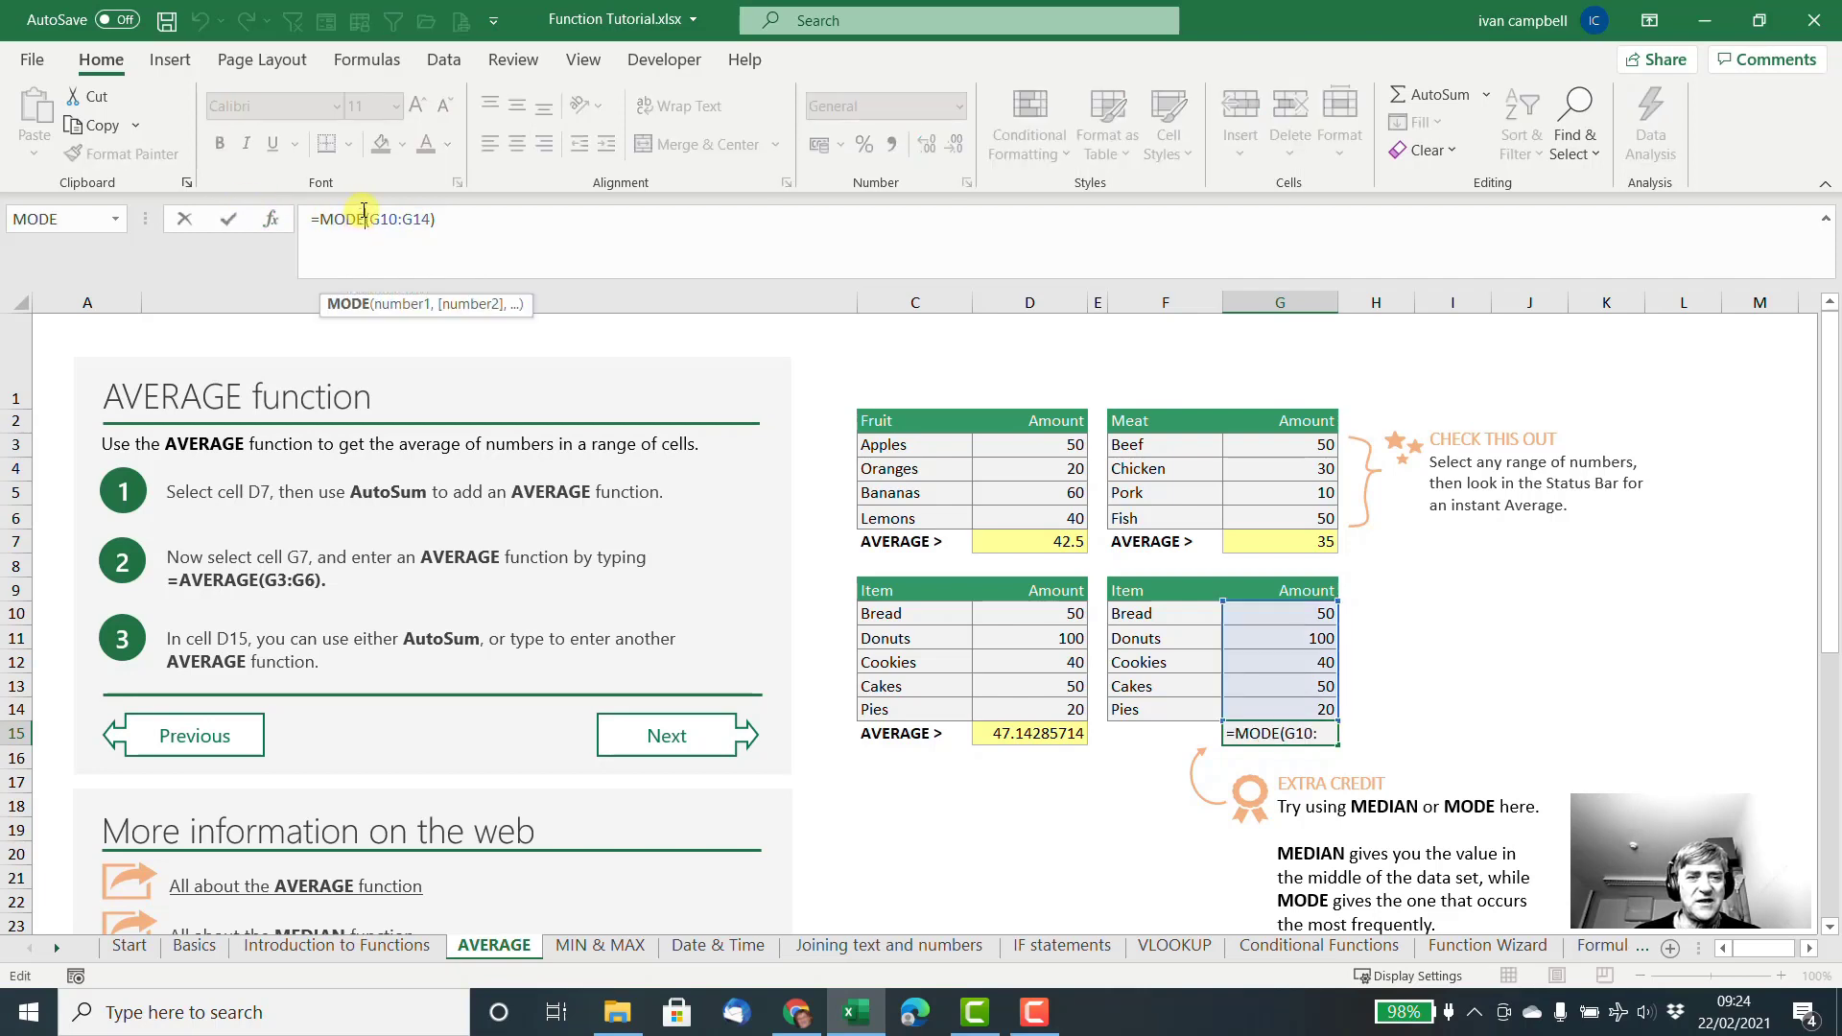
pyautogui.press('BackSpace')
pyautogui.press('BackSpace')
pyautogui.press('BackSpace')
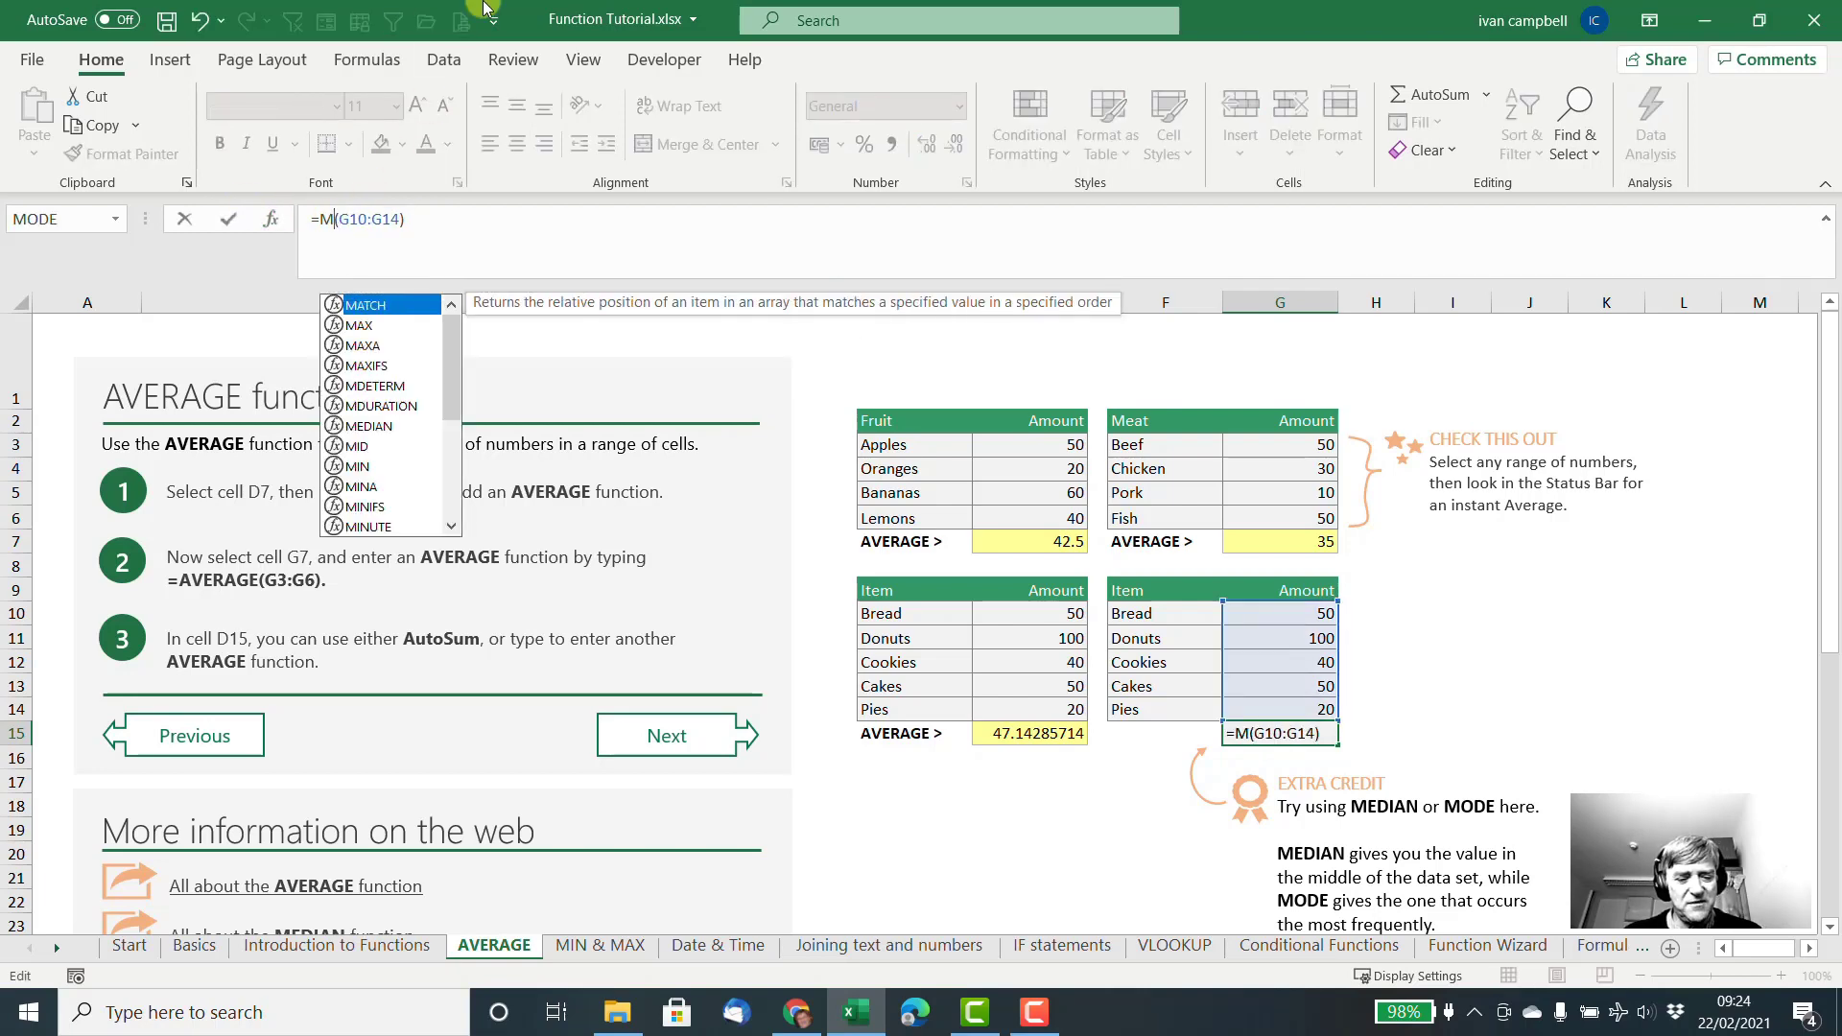
pyautogui.write('edu')
pyautogui.press('BackSpace')
pyautogui.write('ia')
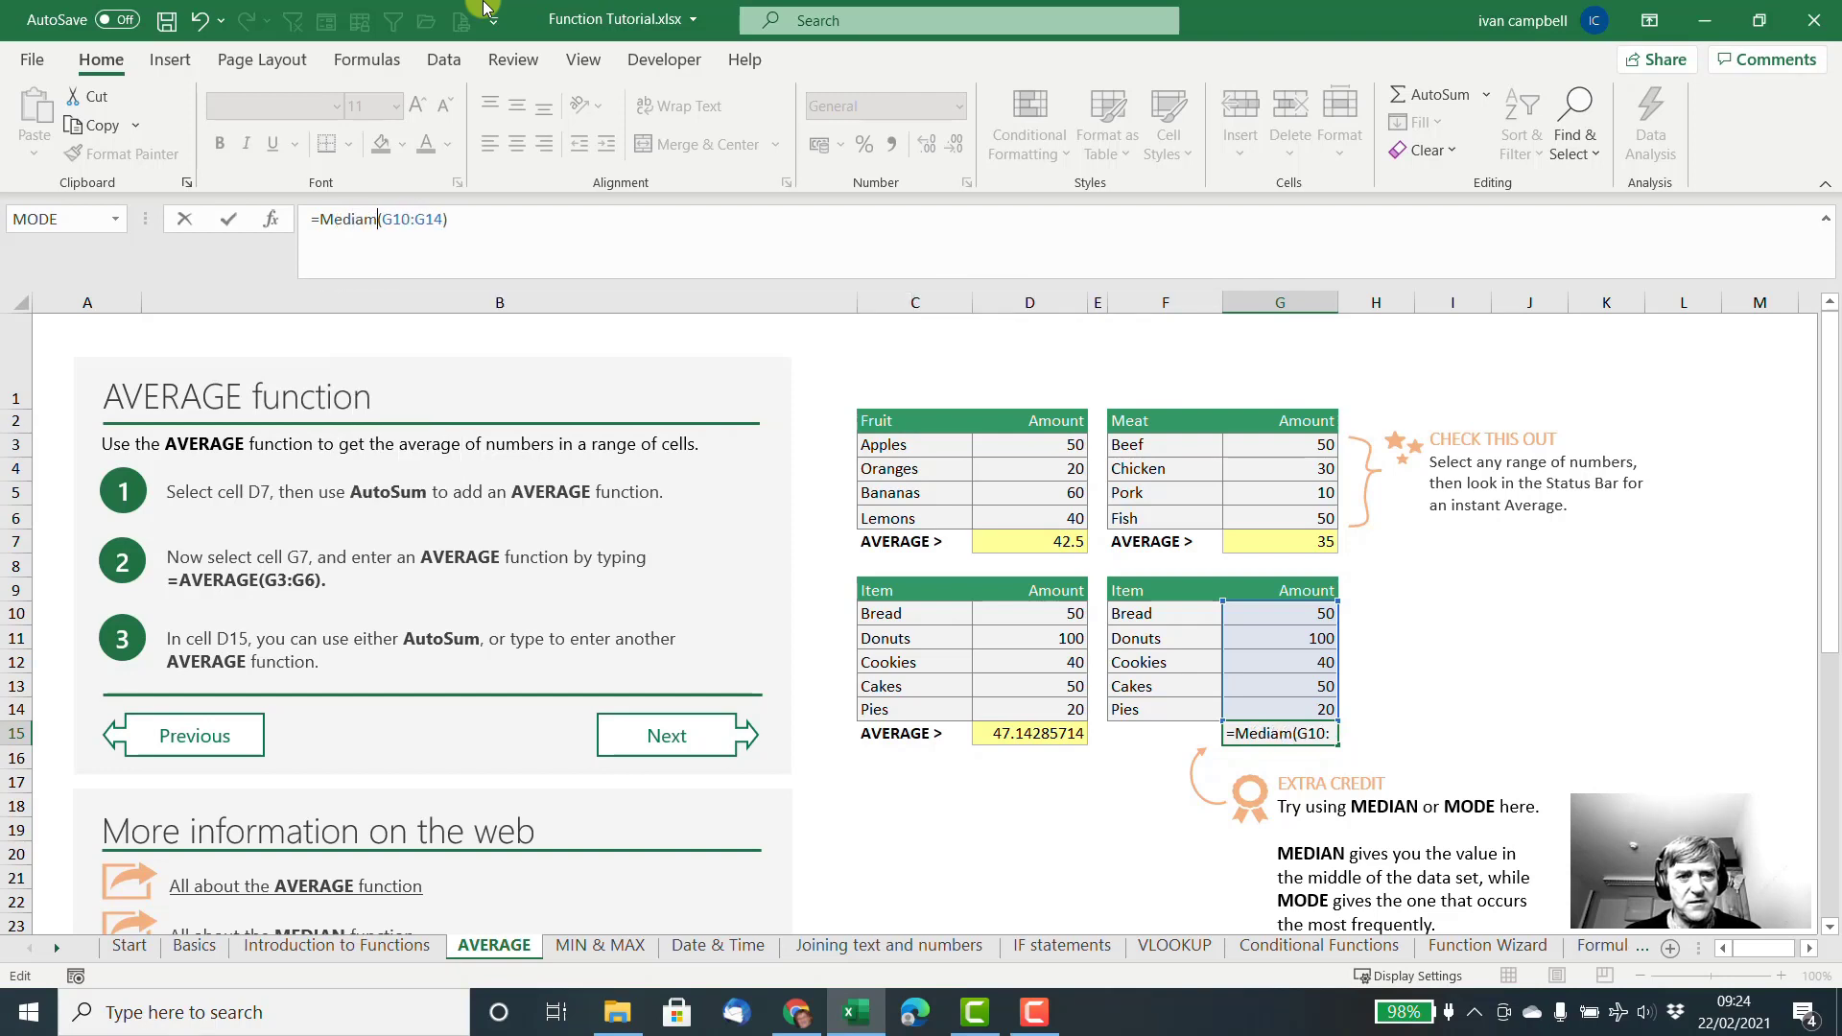
pyautogui.write('n')
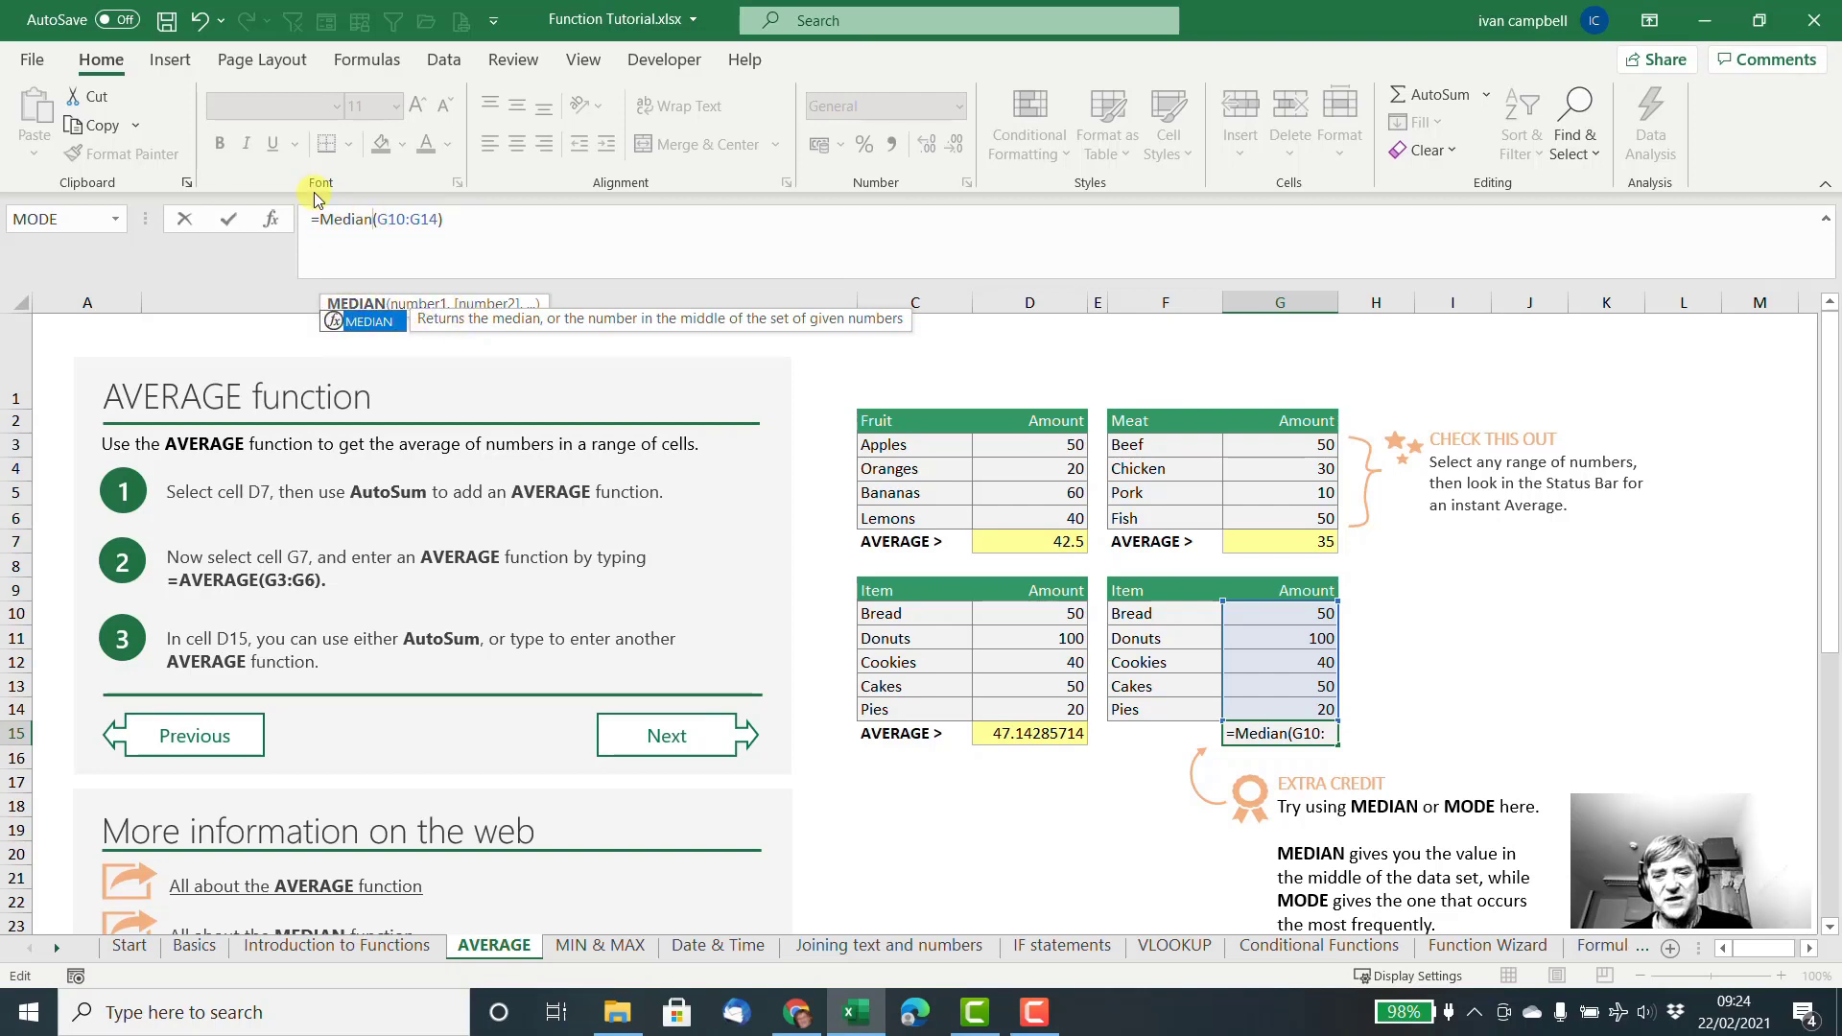
pyautogui.press('Return')
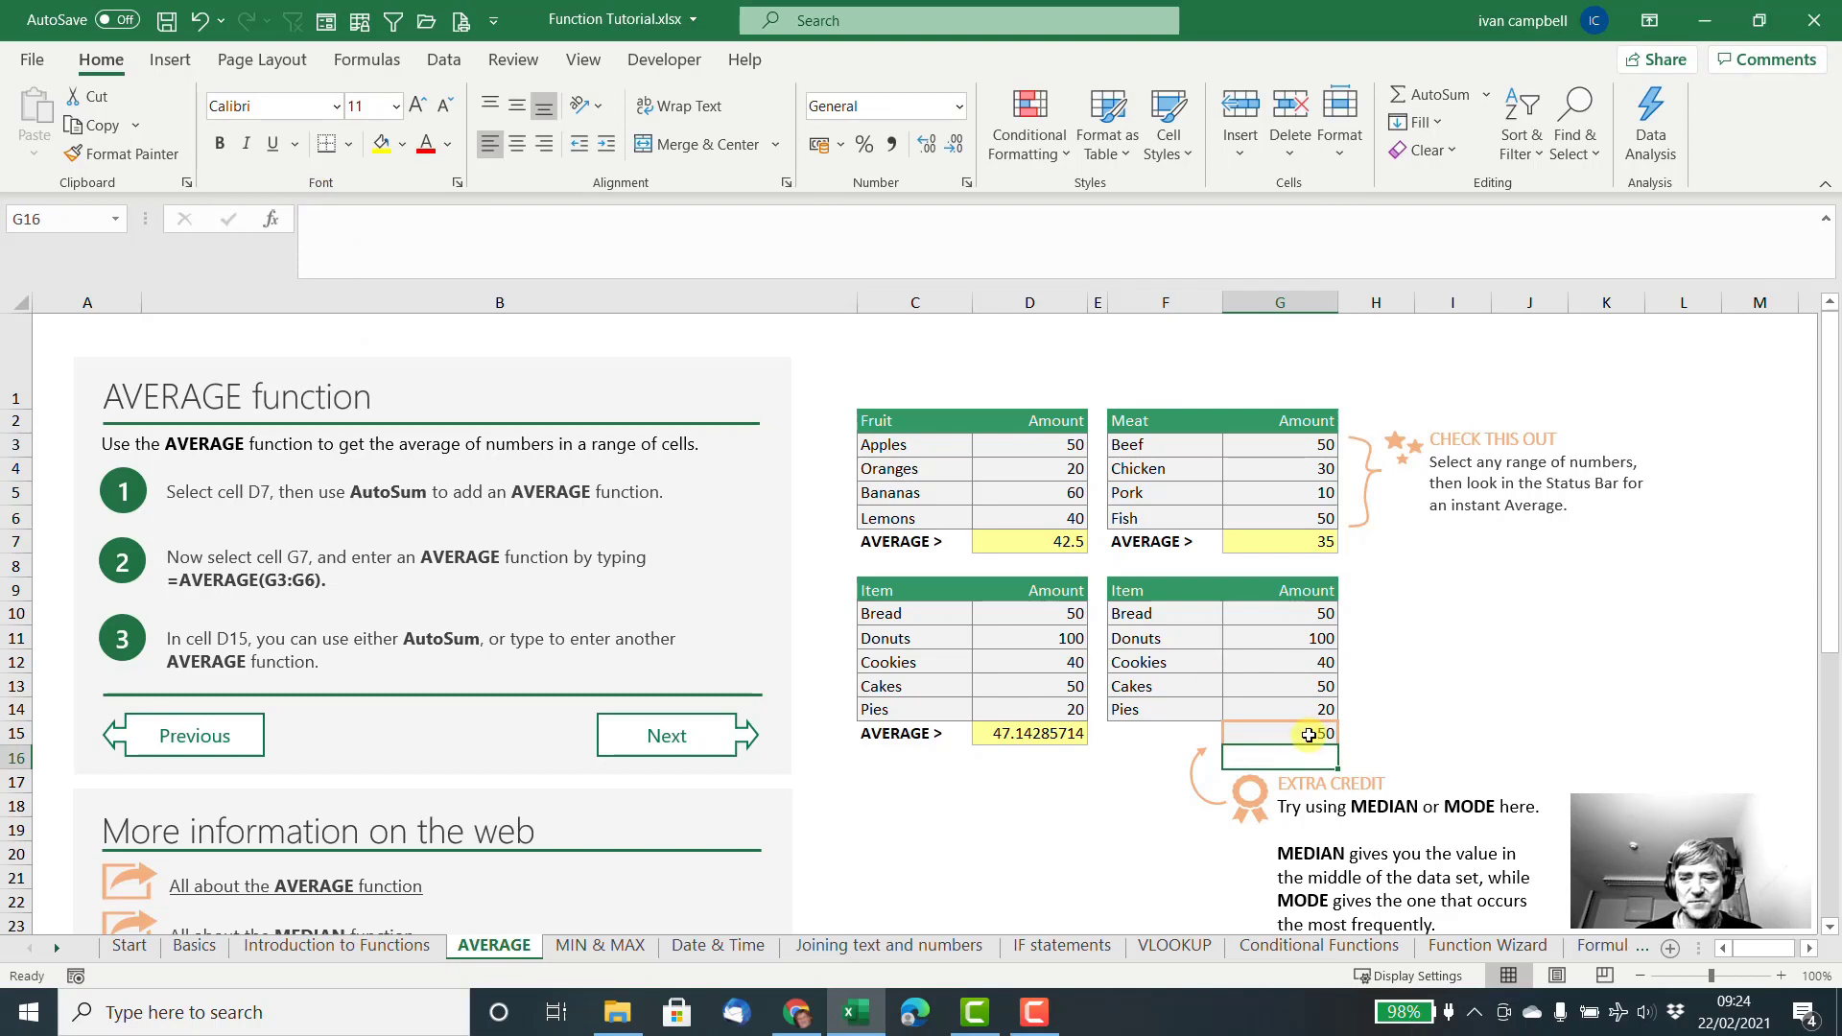
pyautogui.click(1307, 731)
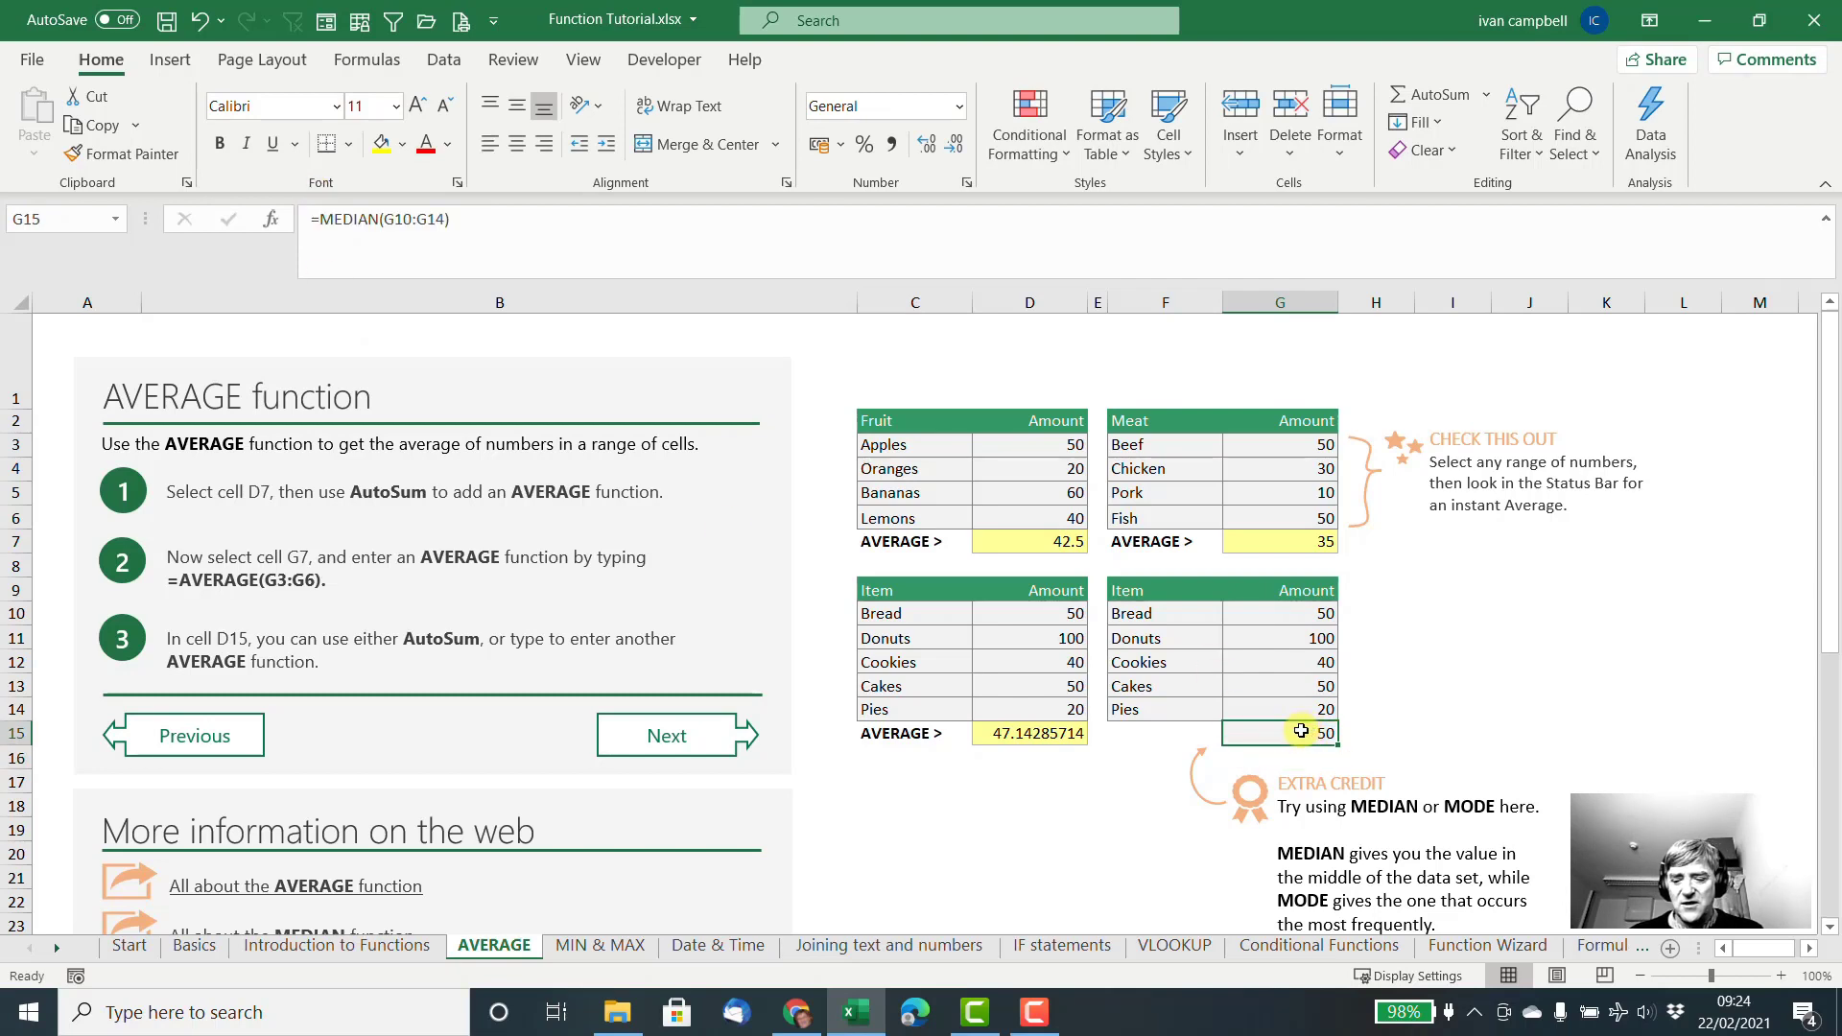
# Clear the answers in G15, D15 and G7 on the AVERAGE sheet.
pyautogui.press('Delete')
pyautogui.click(1055, 735)
pyautogui.press('Delete')
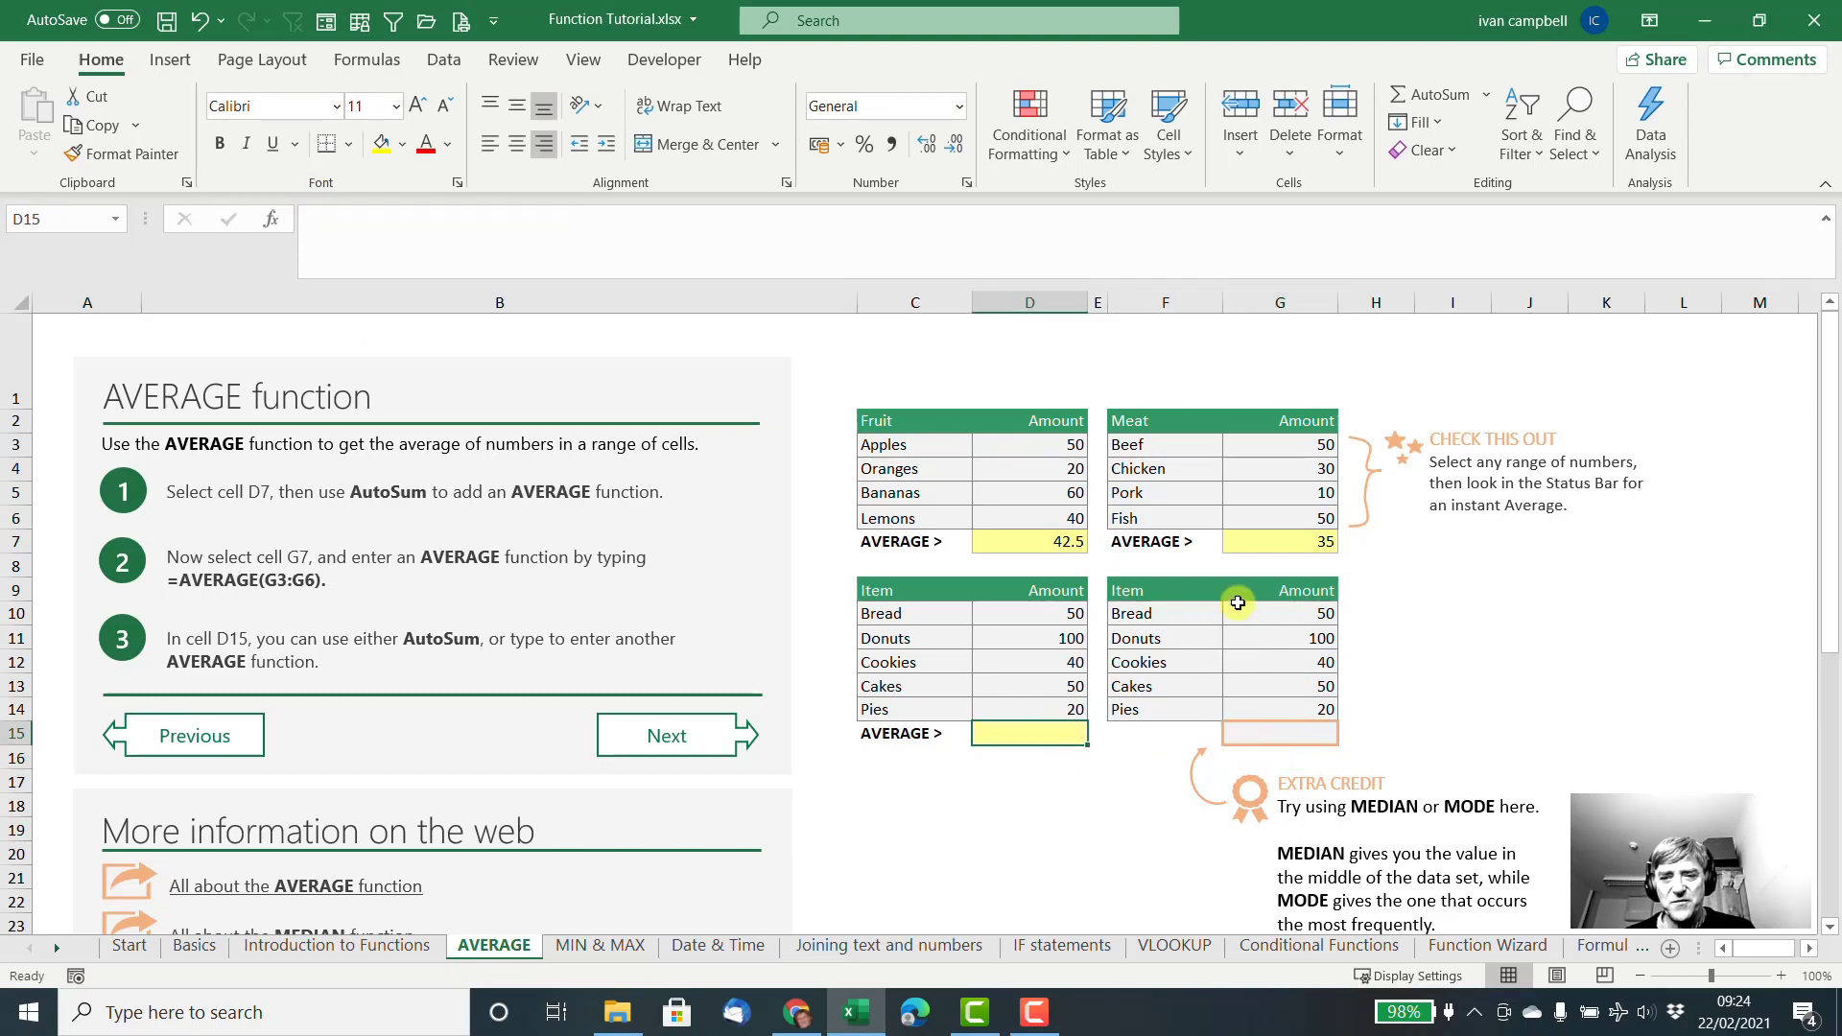
pyautogui.click(1295, 543)
pyautogui.press('Delete')
pyautogui.click(1069, 544)
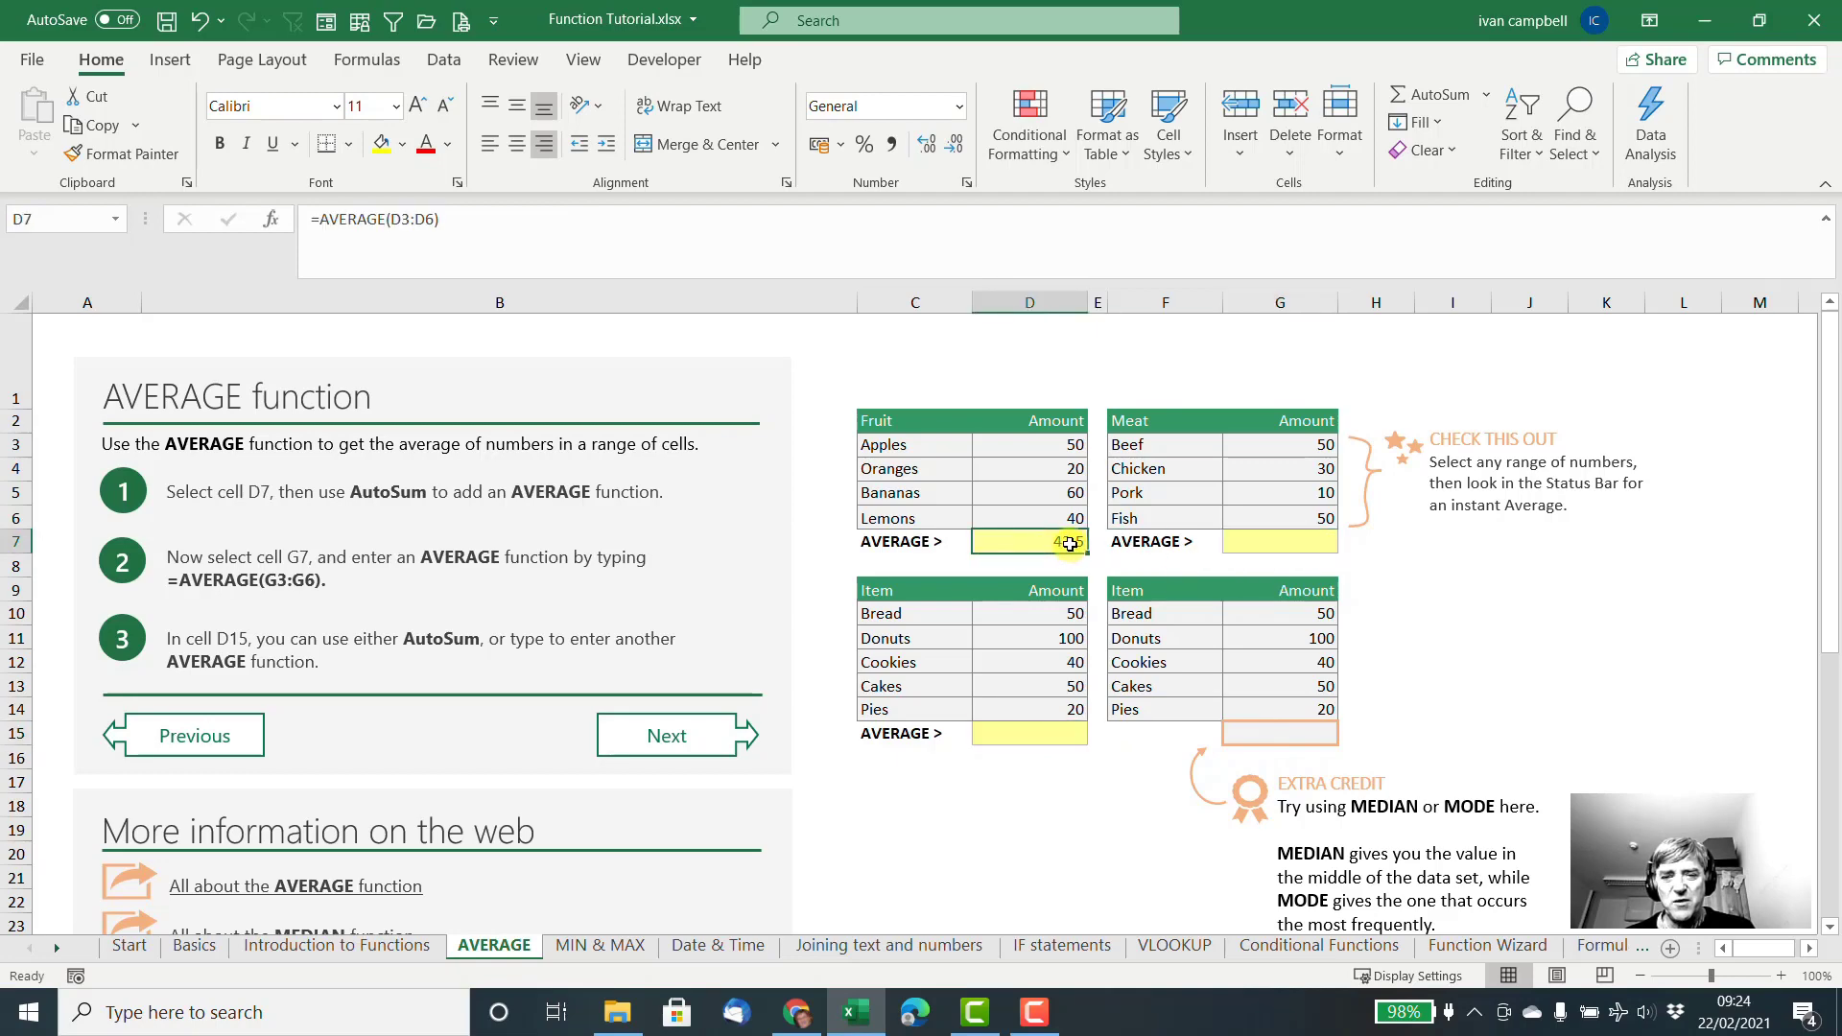
# Switch to the MIN & MAX sheet and select D7.
pyautogui.click(614, 955)
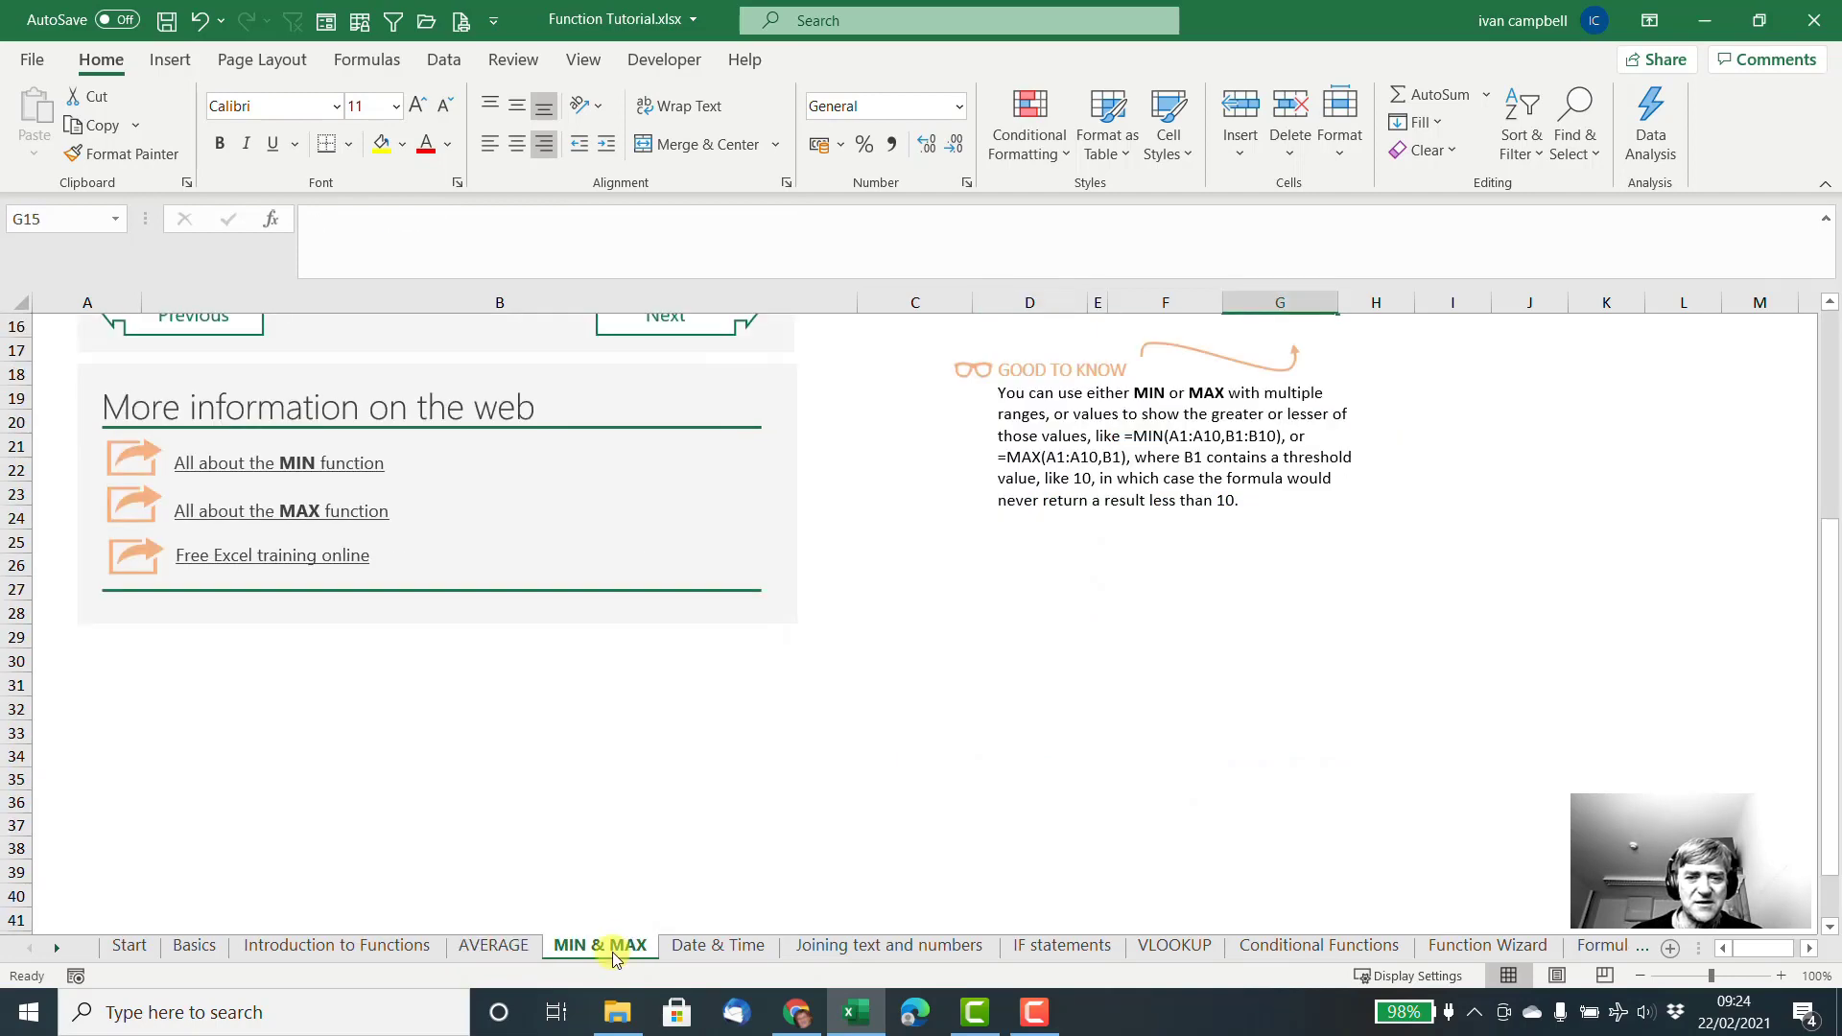
pyautogui.scroll(5, 960, 691)
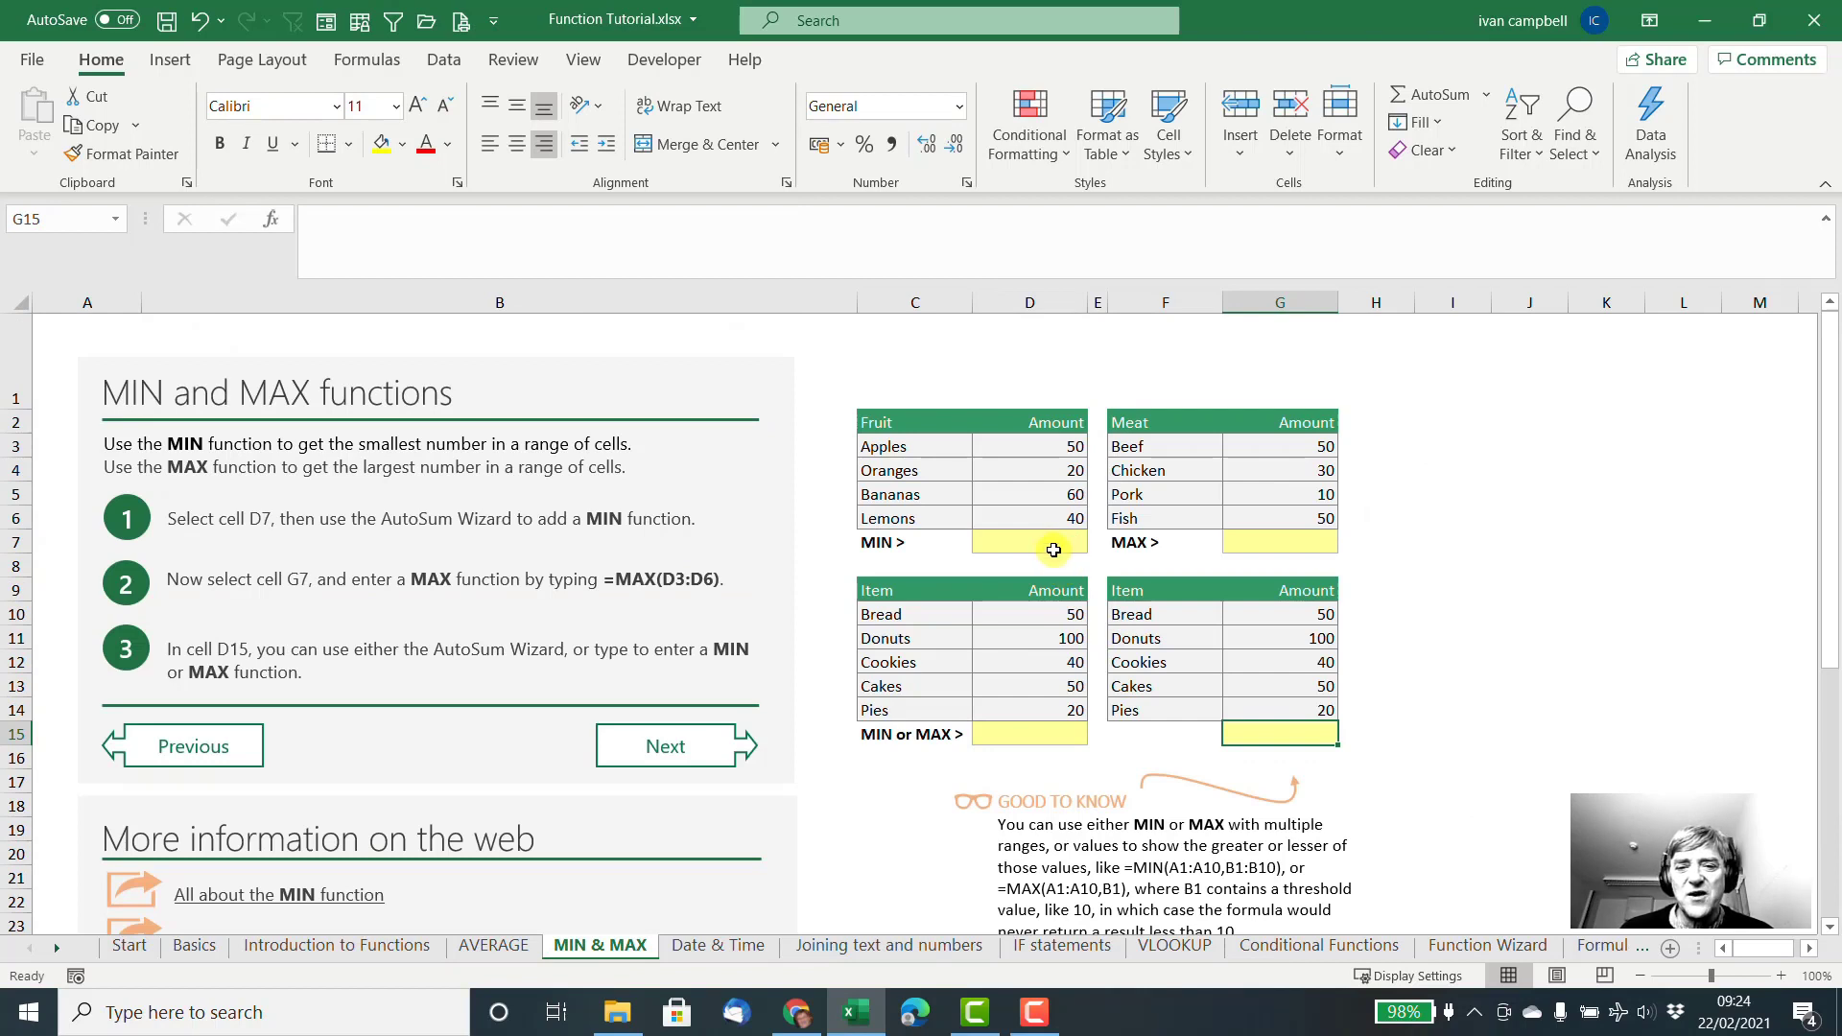
pyautogui.click(1039, 544)
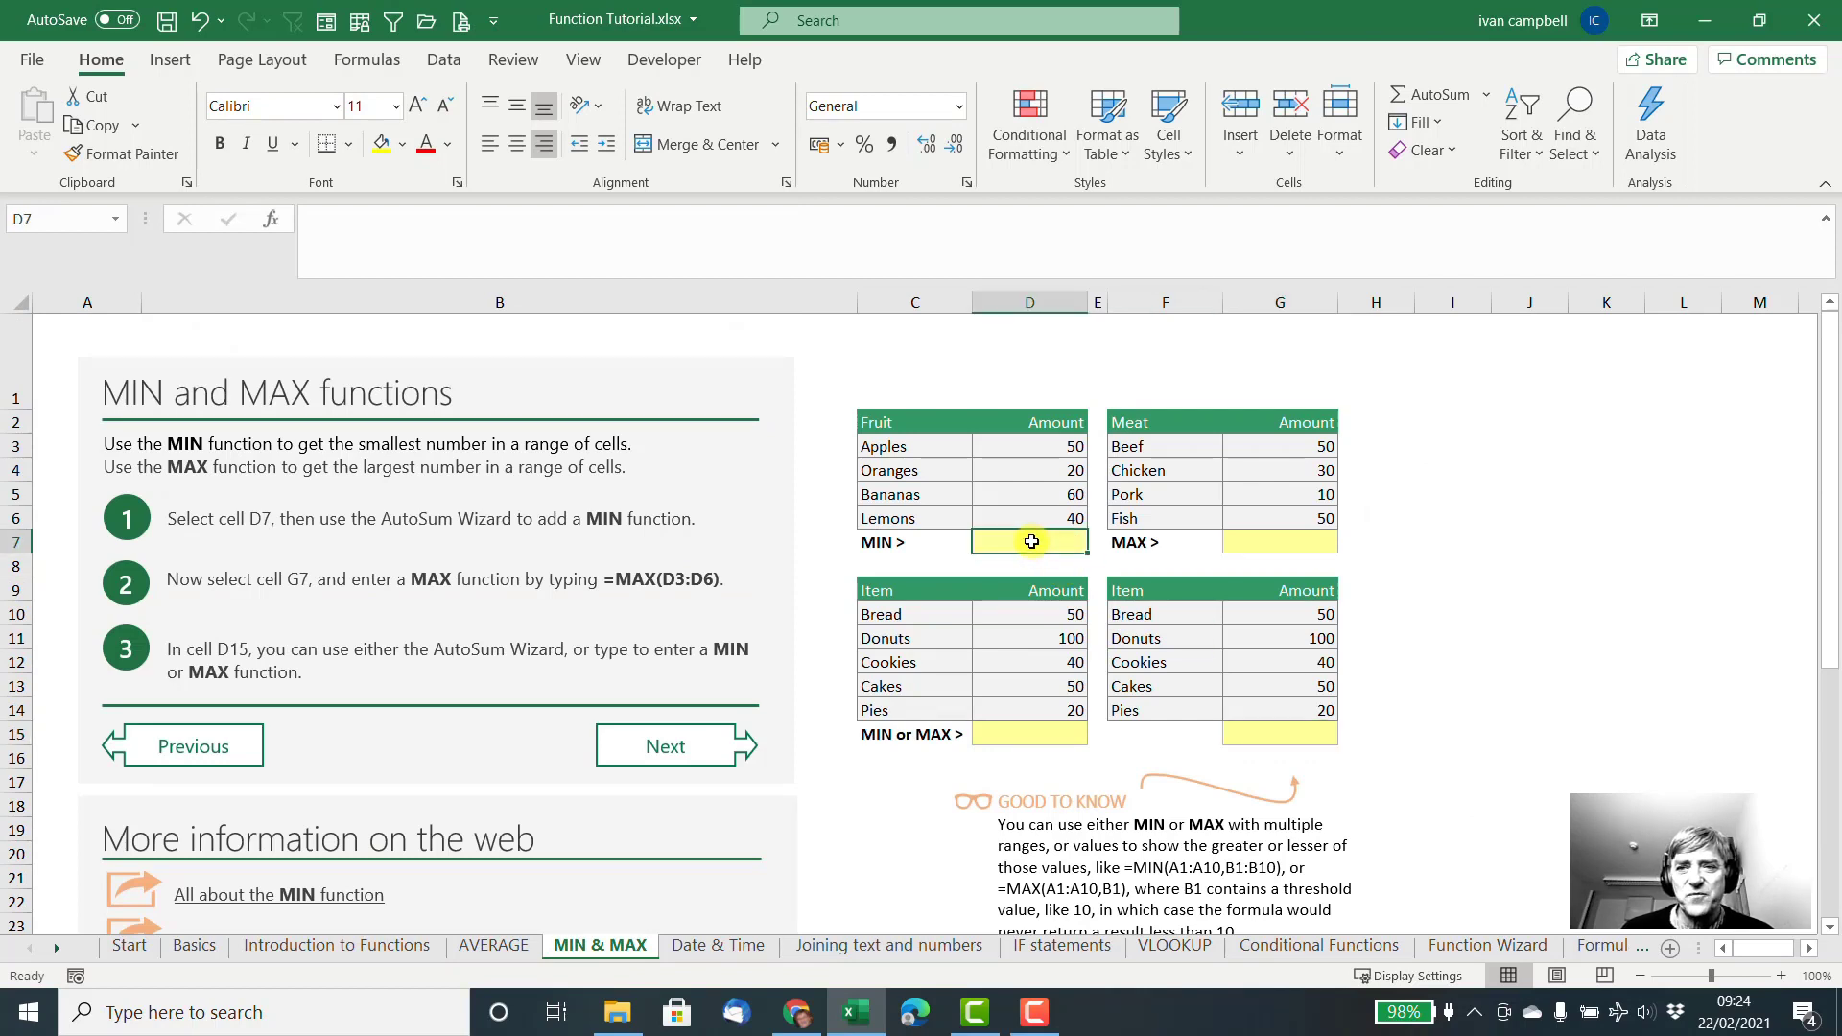
# Insert =MIN(D3:D6) in D7 via AutoSum Min, showing the fruit minimum 20.
pyautogui.click(1487, 94)
pyautogui.click(1449, 267)
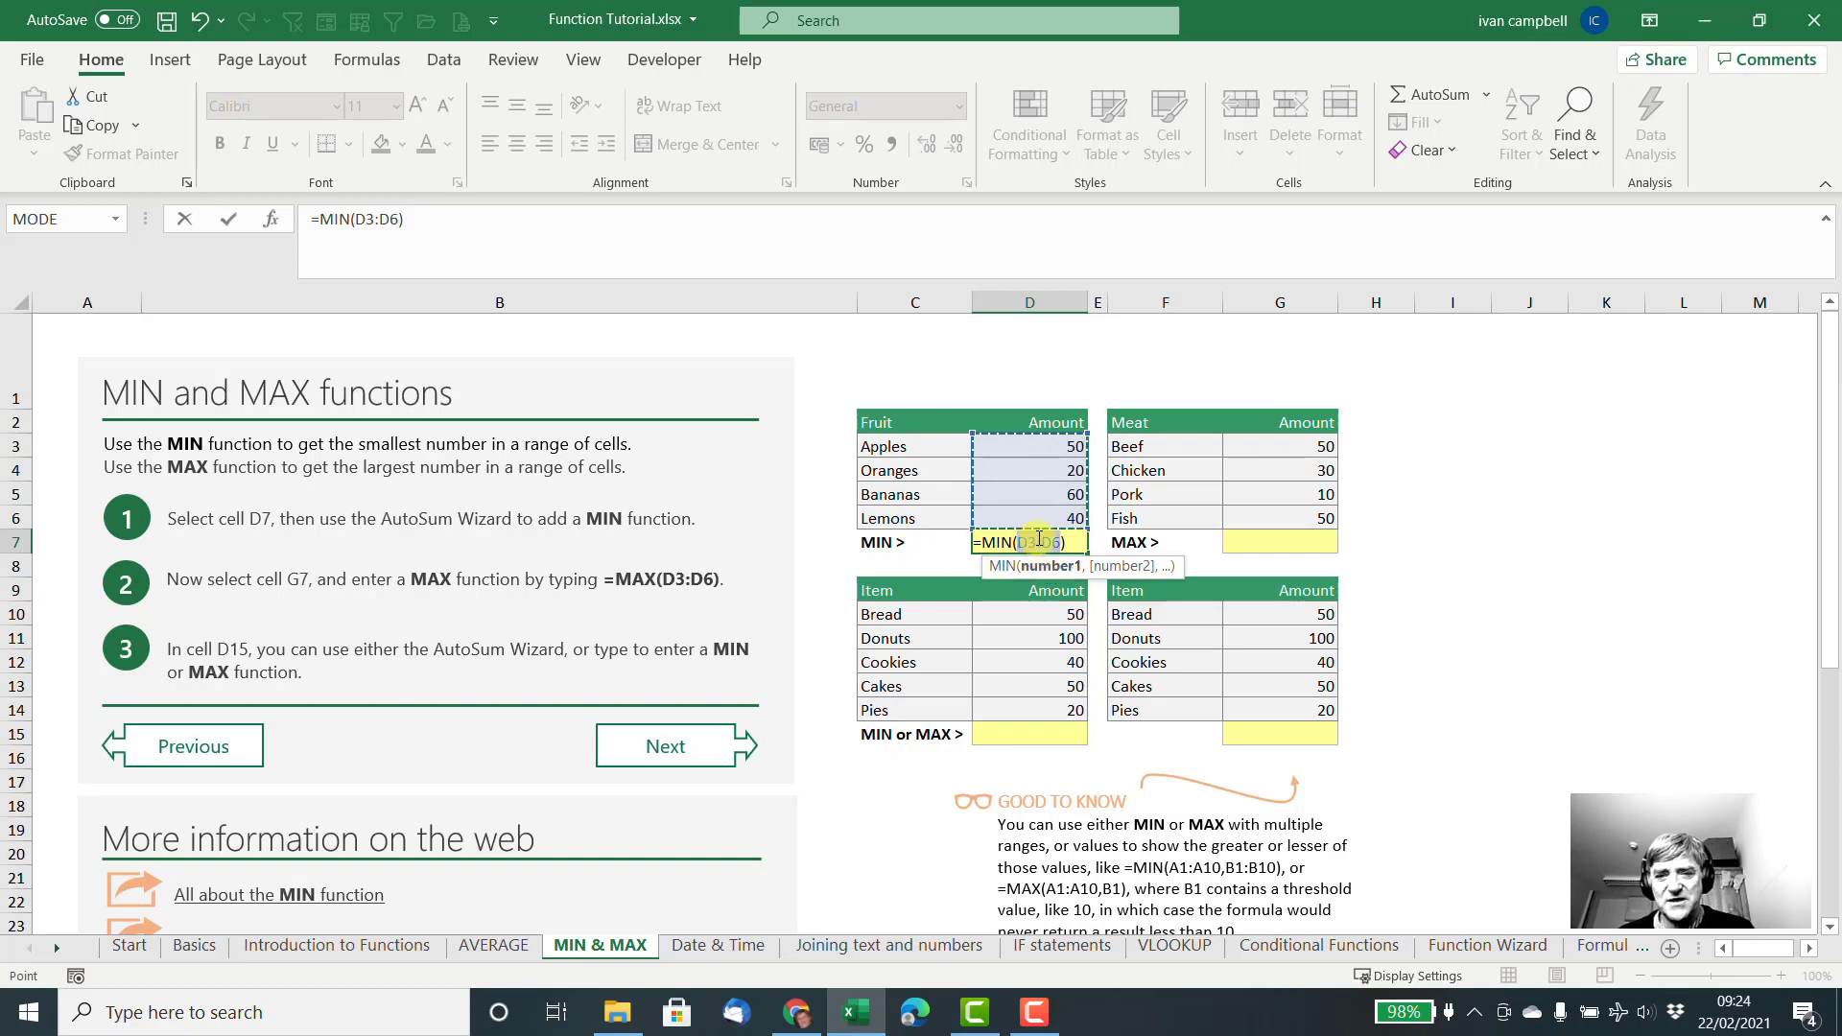
pyautogui.press('Return')
# Enter a MIN formula over G3:G6 in G7 for the meat minimum of 10.
pyautogui.click(1278, 543)
pyautogui.write('=')
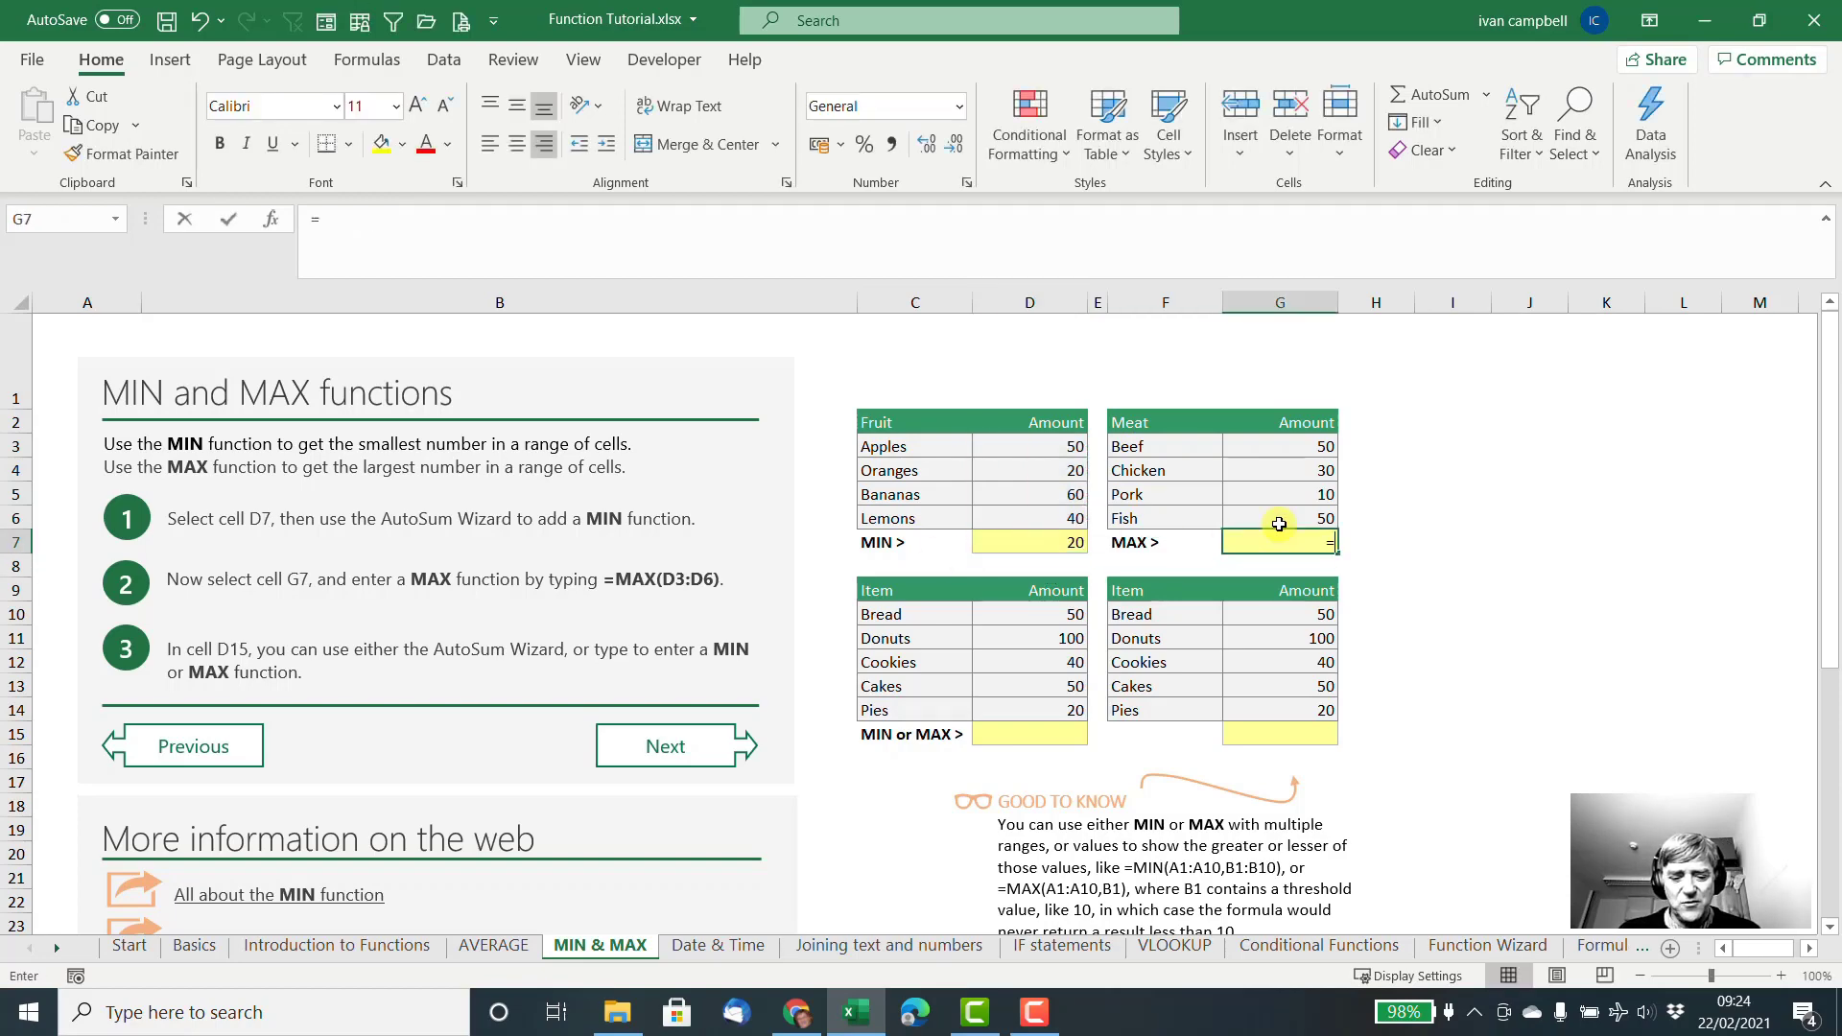
pyautogui.write('min(')
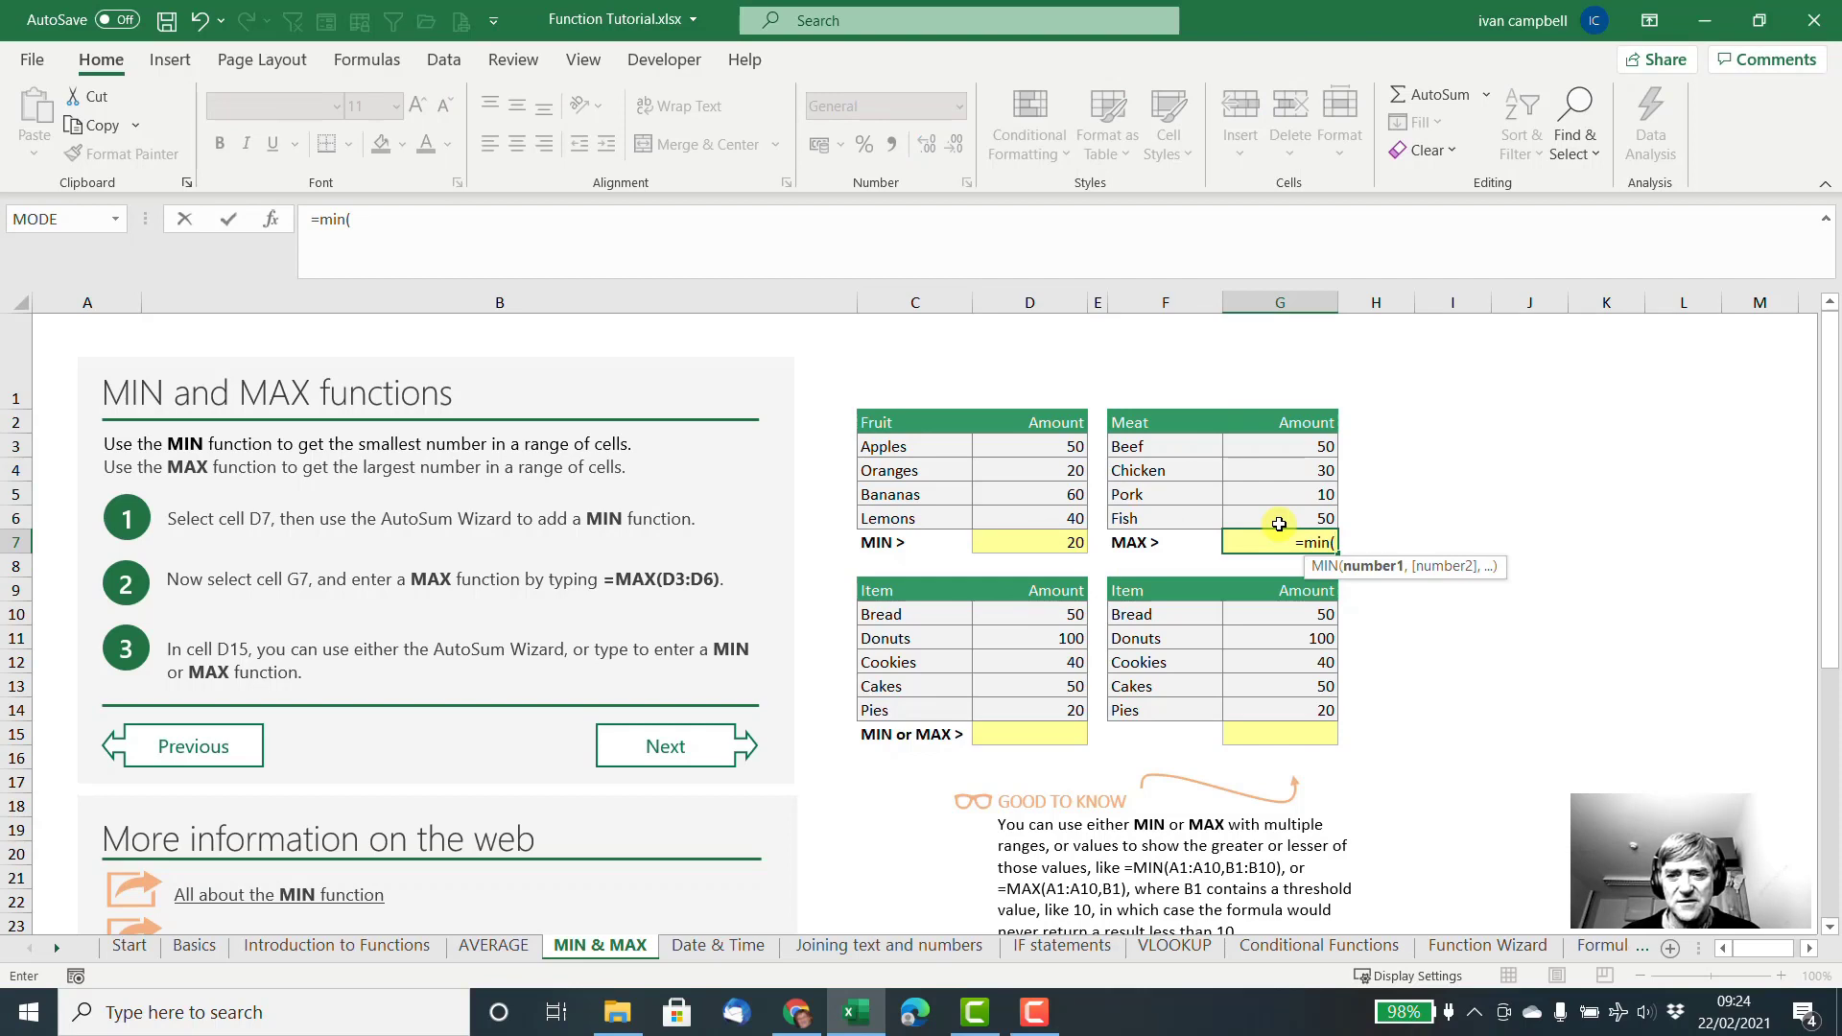
pyautogui.moveTo(1309, 450); pyautogui.dragTo(1310, 519)
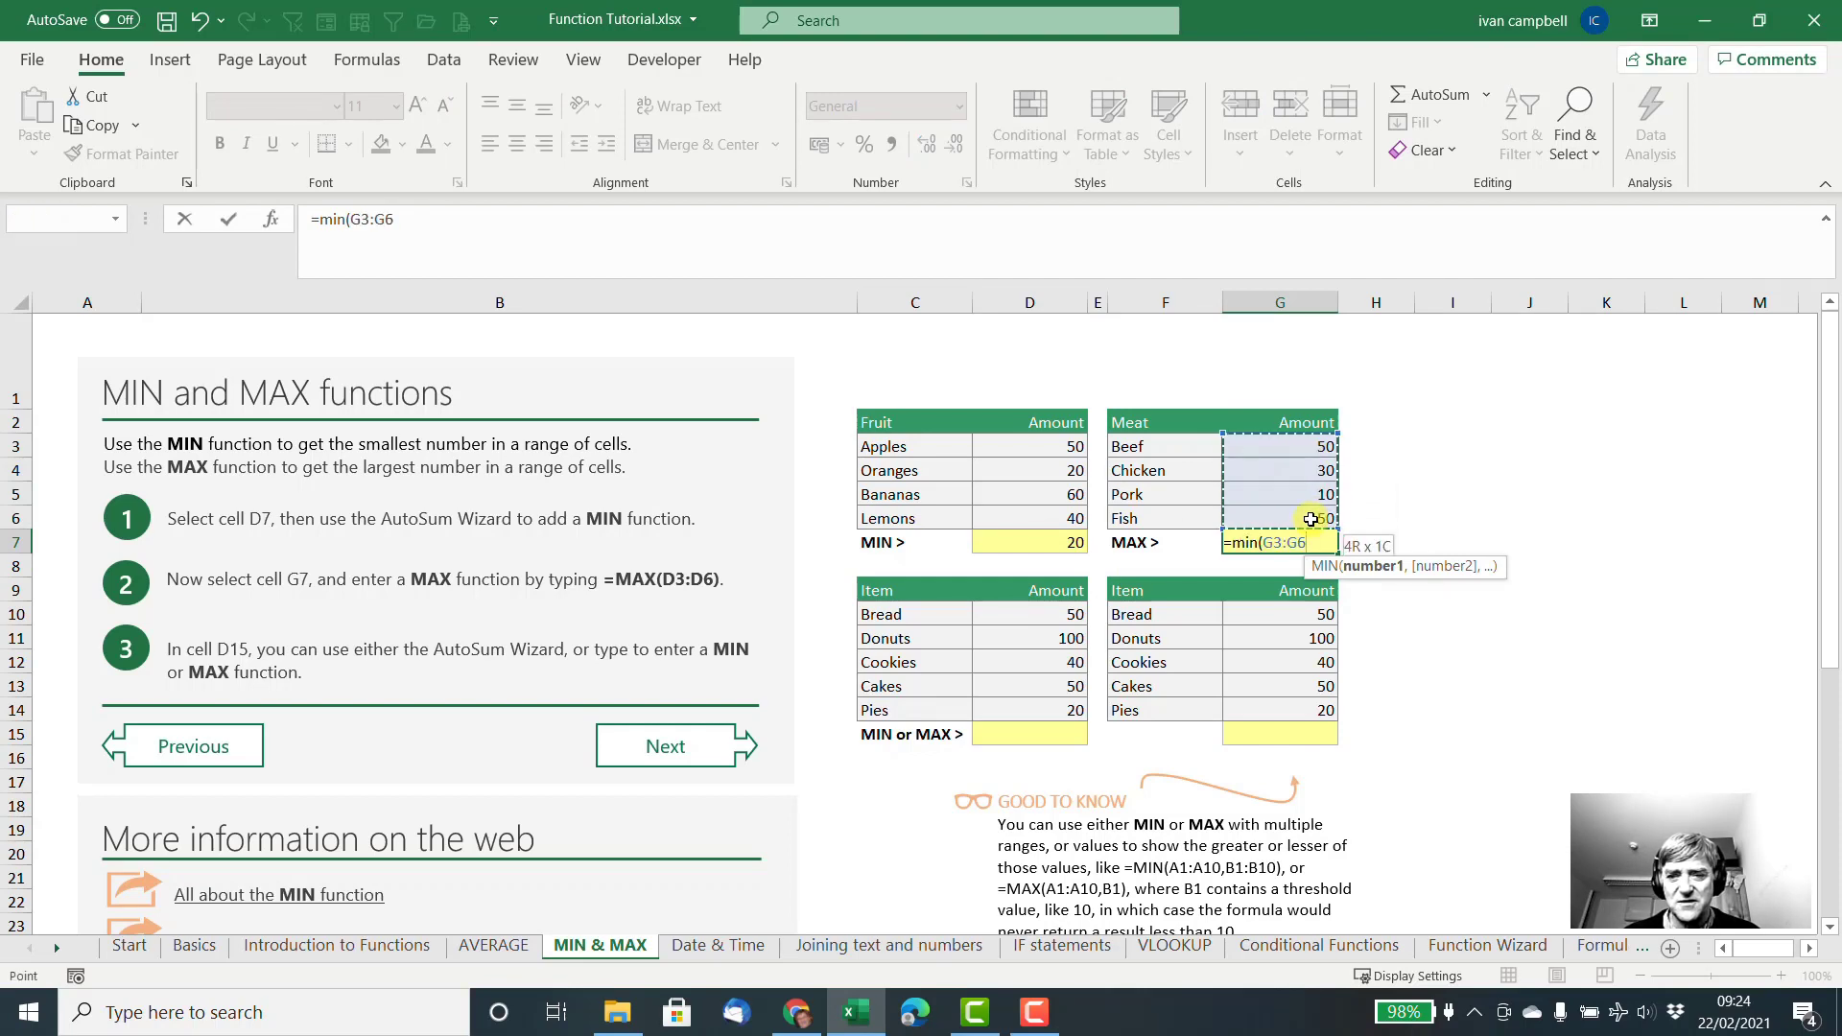
pyautogui.write(')')
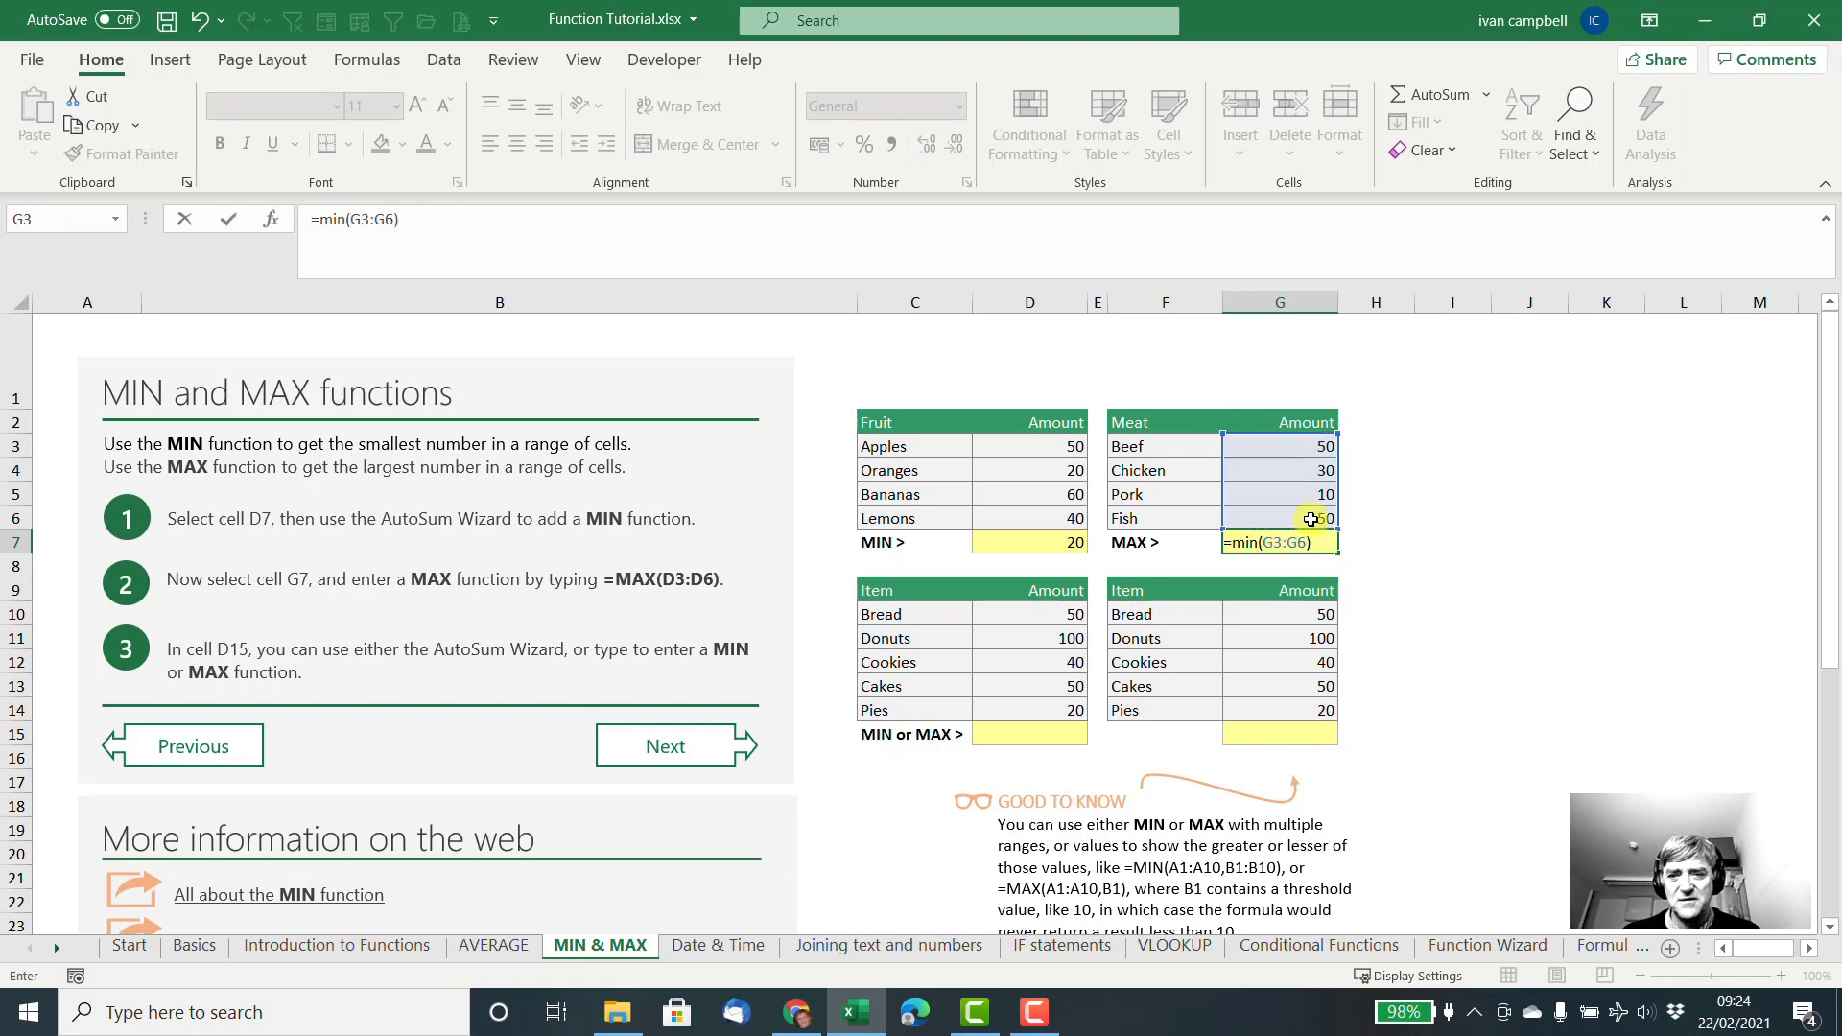
pyautogui.press('Return')
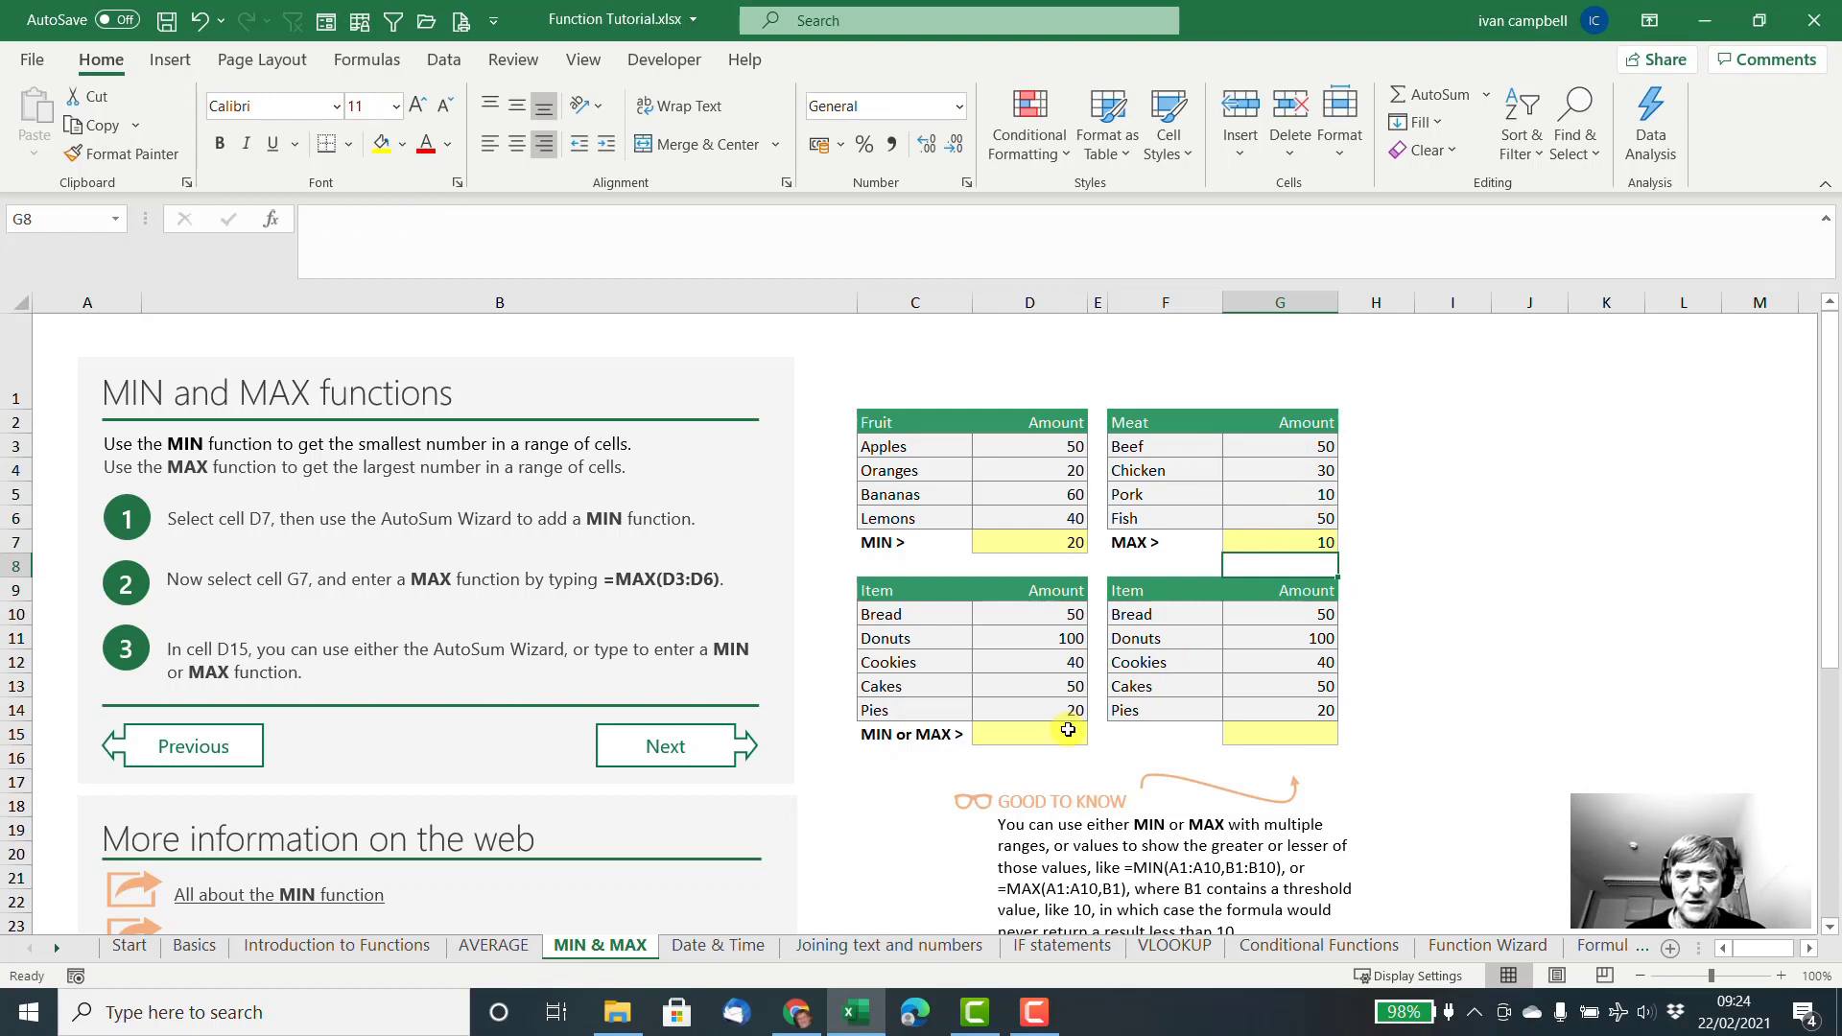
# Build =MIN(D3:D6,G10:G14,D11) in D15 through Function Arguments, returning 20.
pyautogui.click(1067, 734)
pyautogui.write('=min')
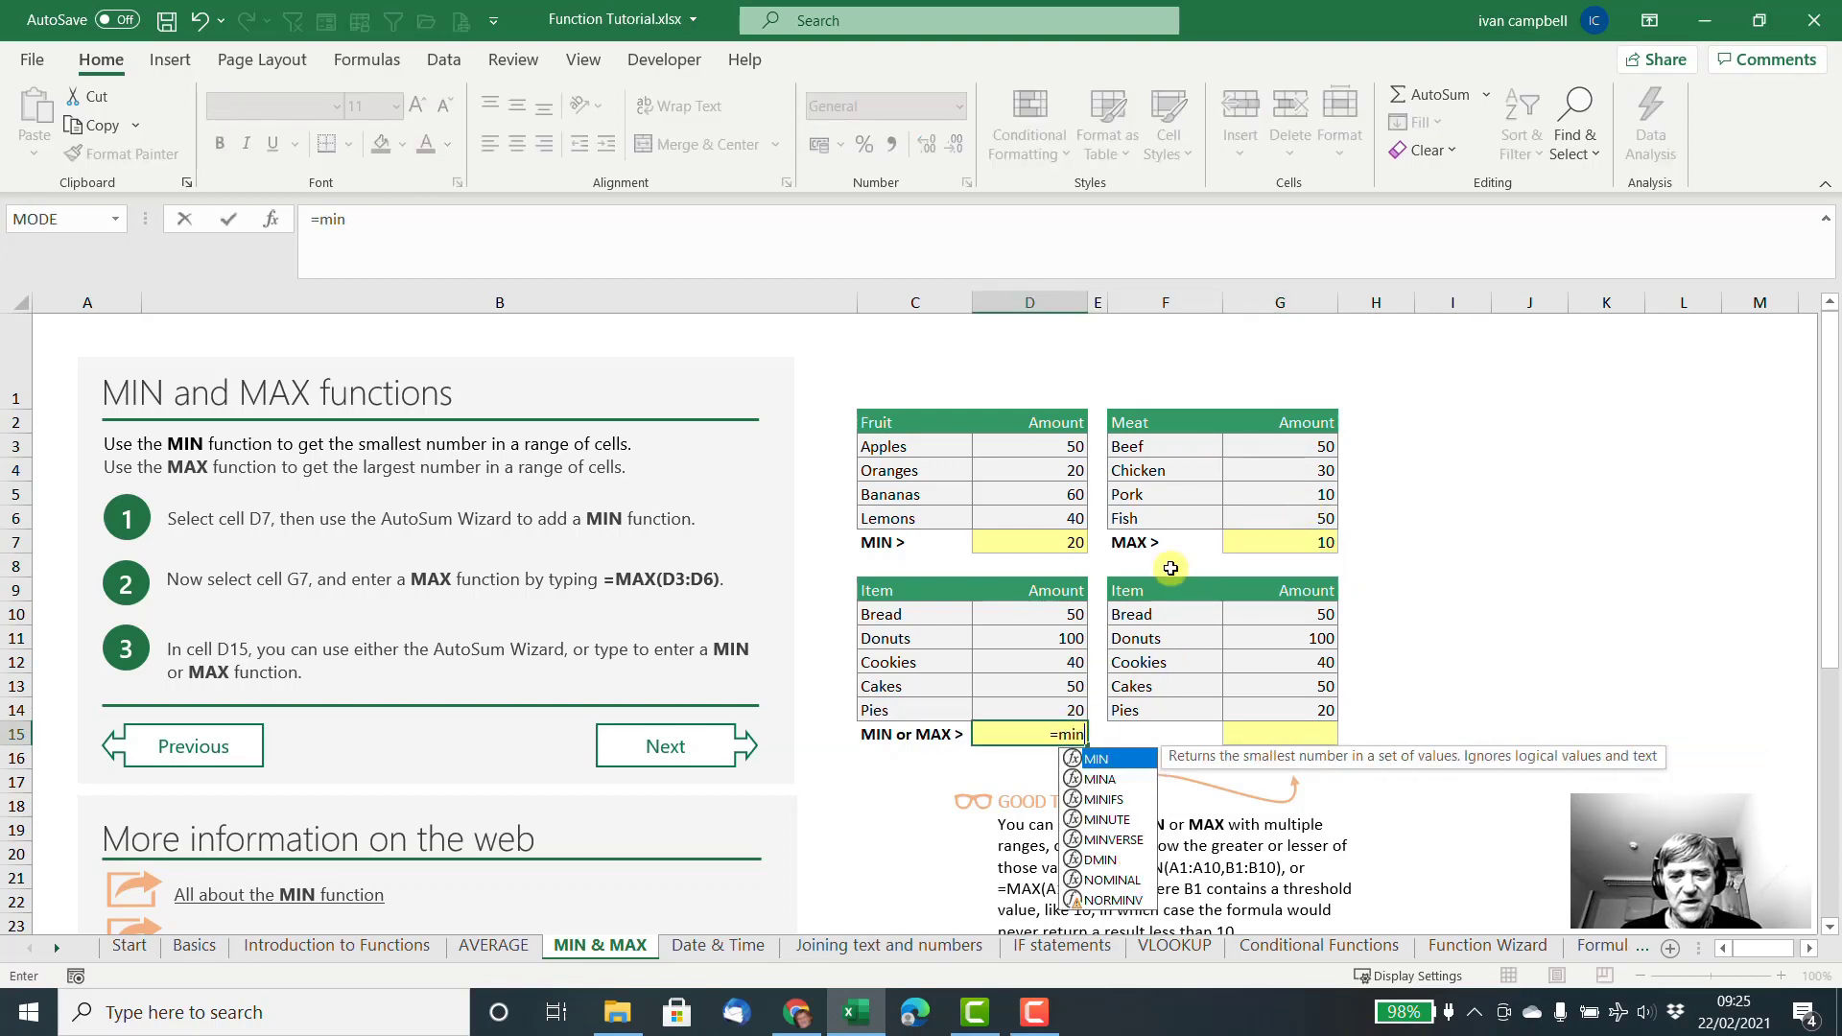
pyautogui.write('(')
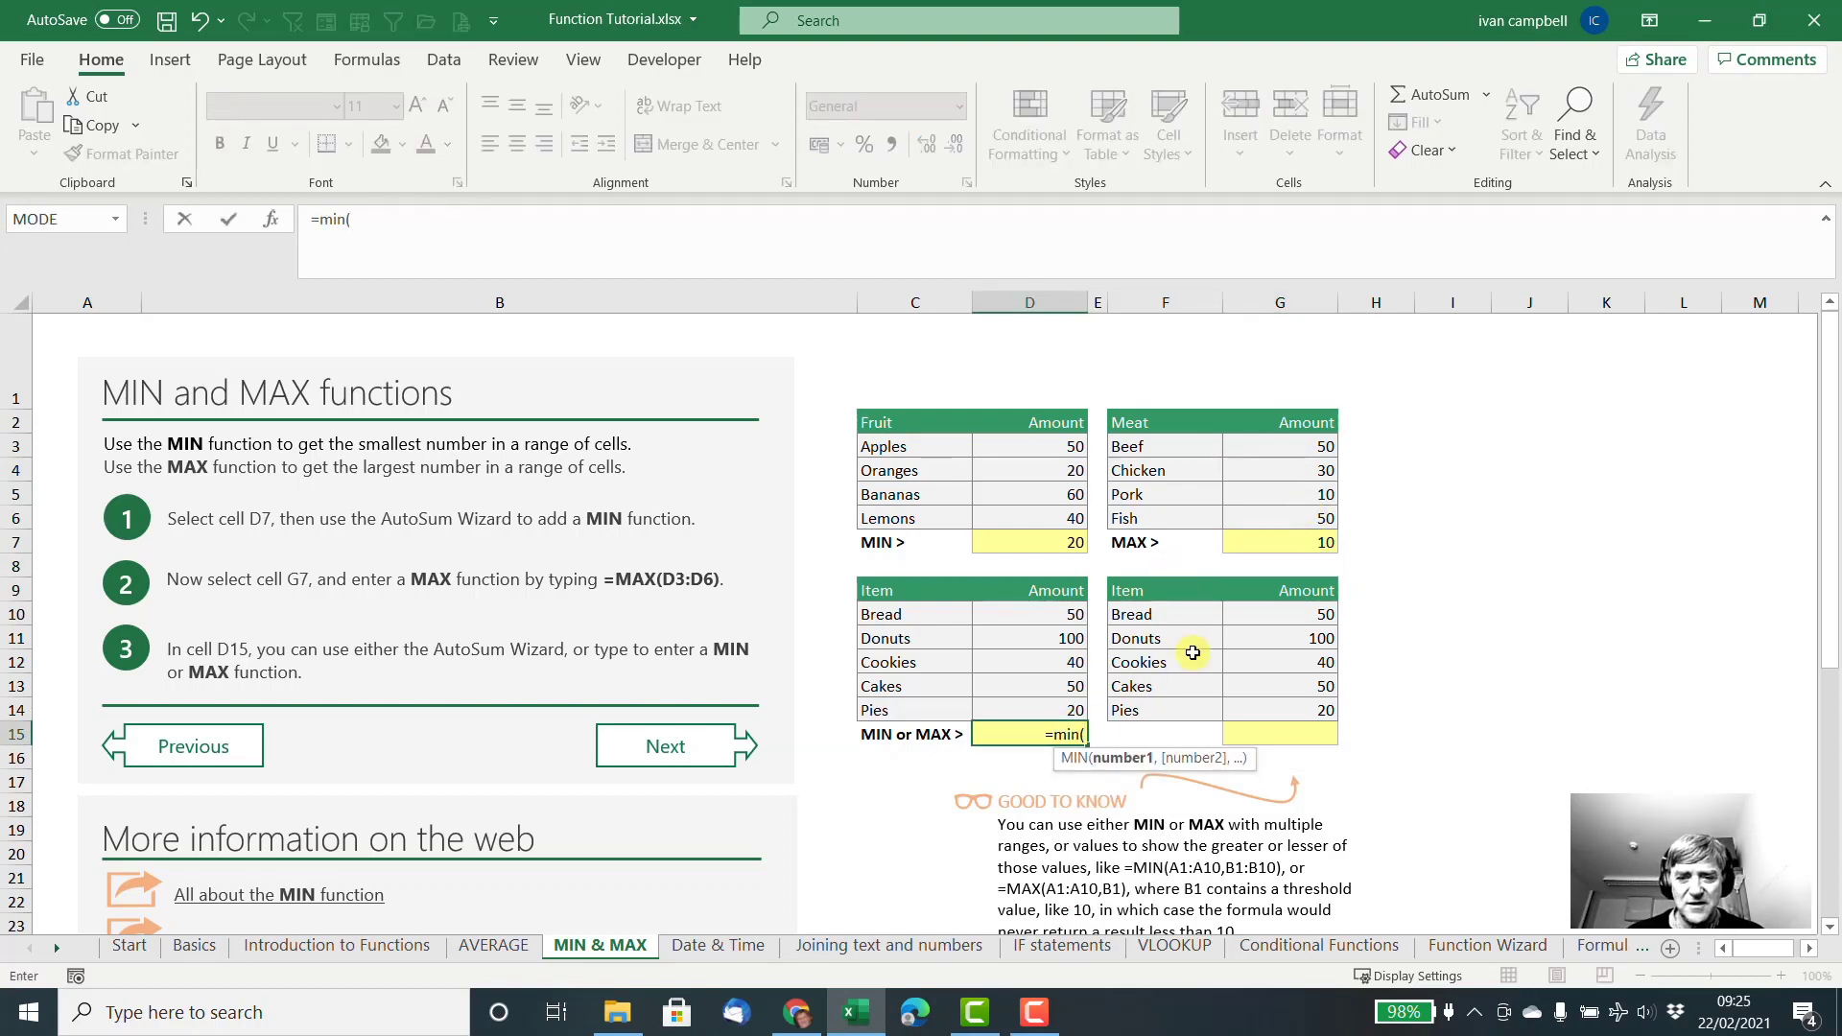
pyautogui.click(272, 220)
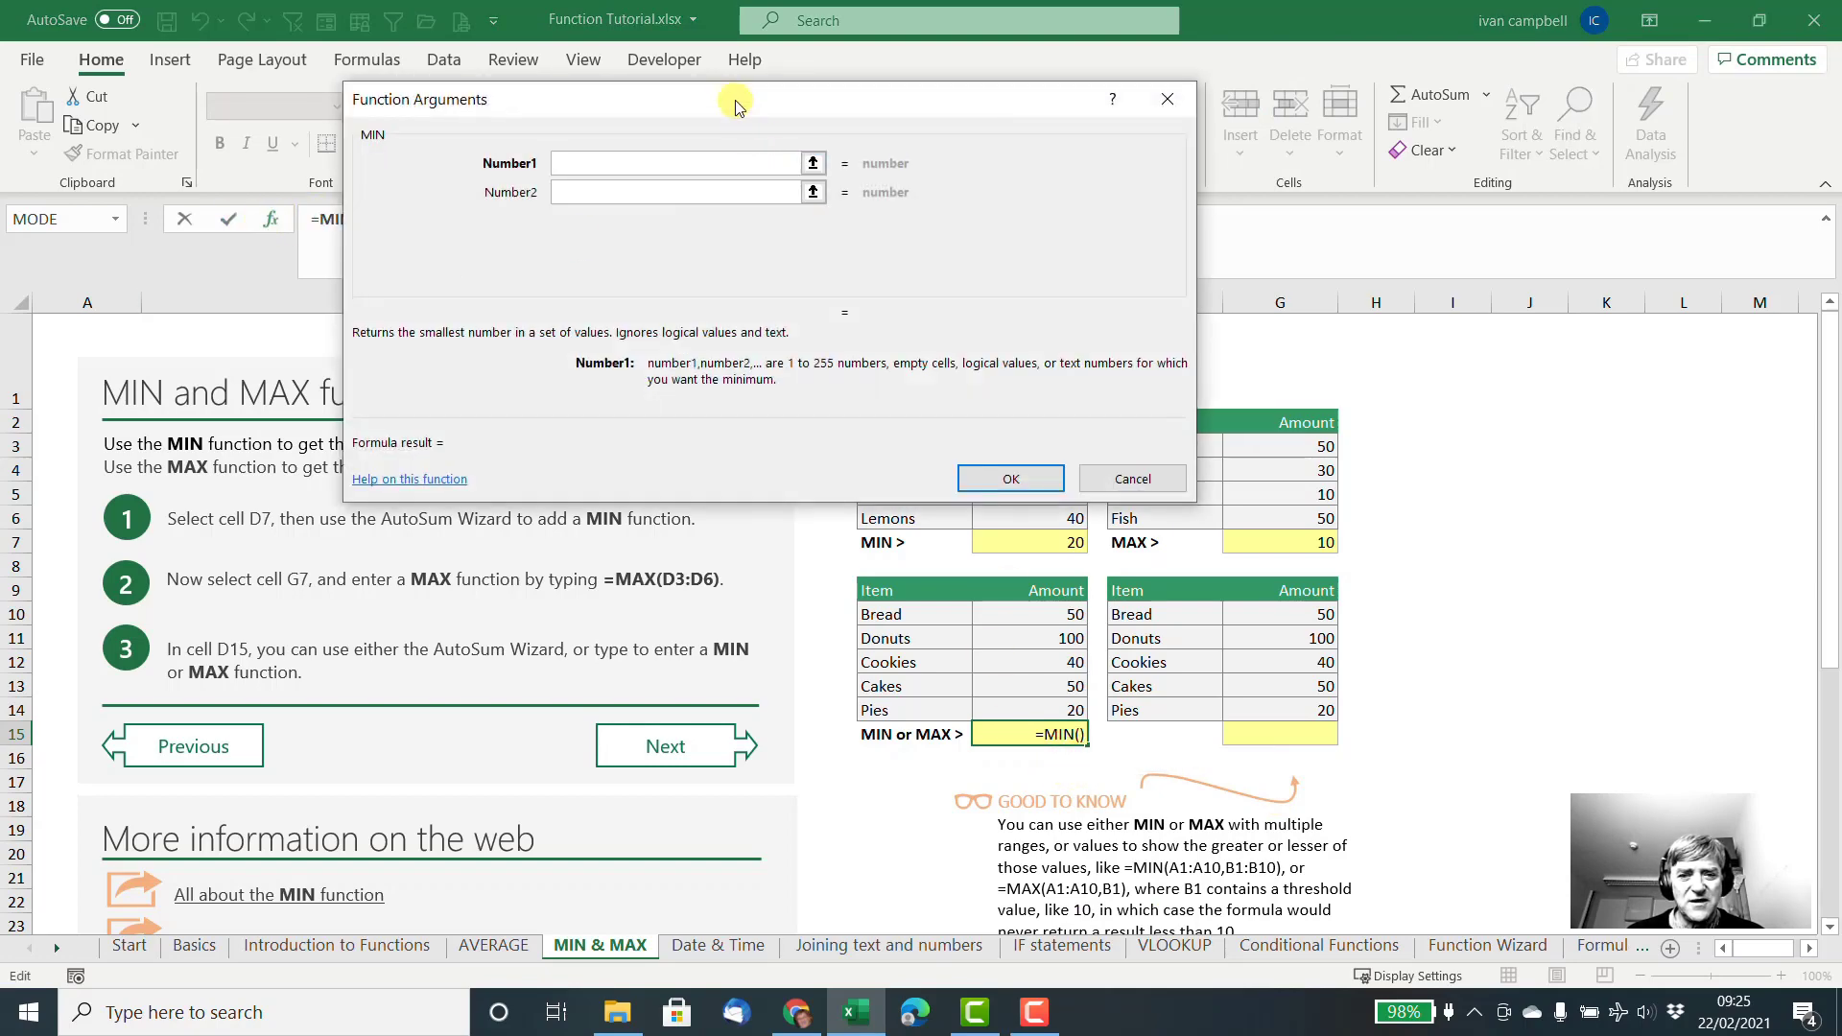
pyautogui.moveTo(734, 100); pyautogui.dragTo(494, 100)
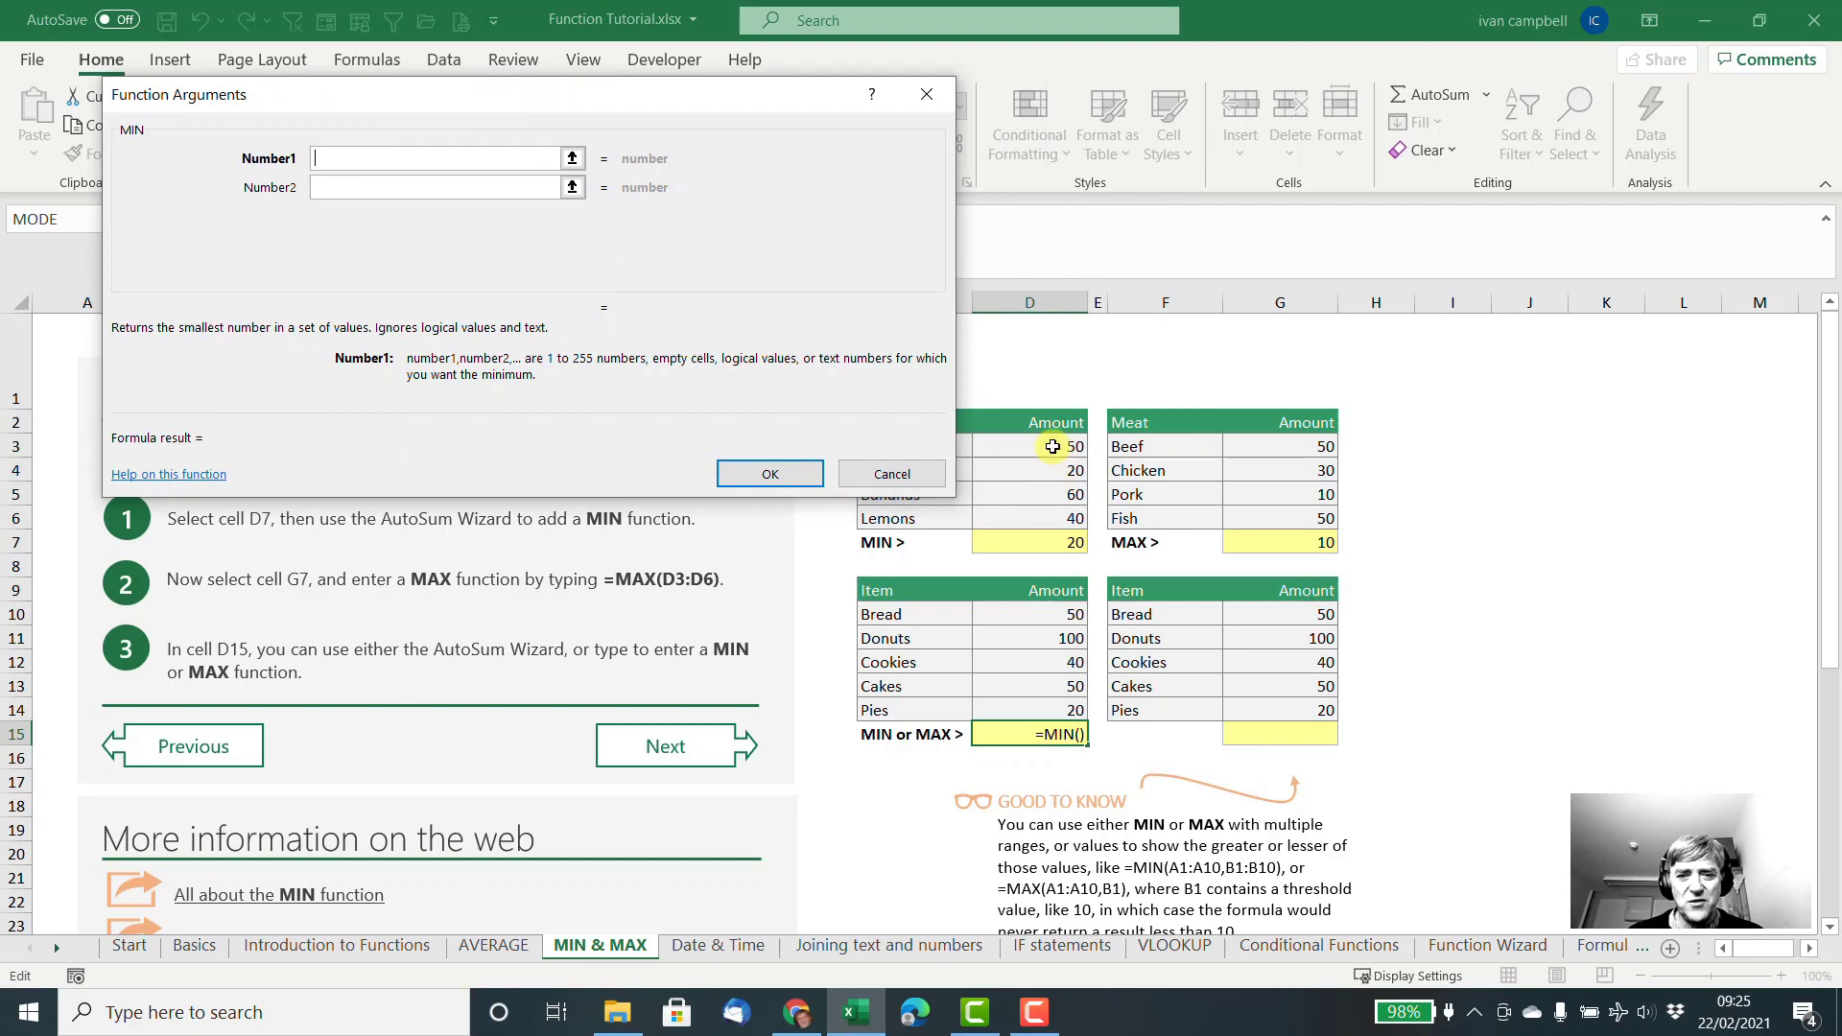
pyautogui.moveTo(1052, 446); pyautogui.dragTo(1060, 521)
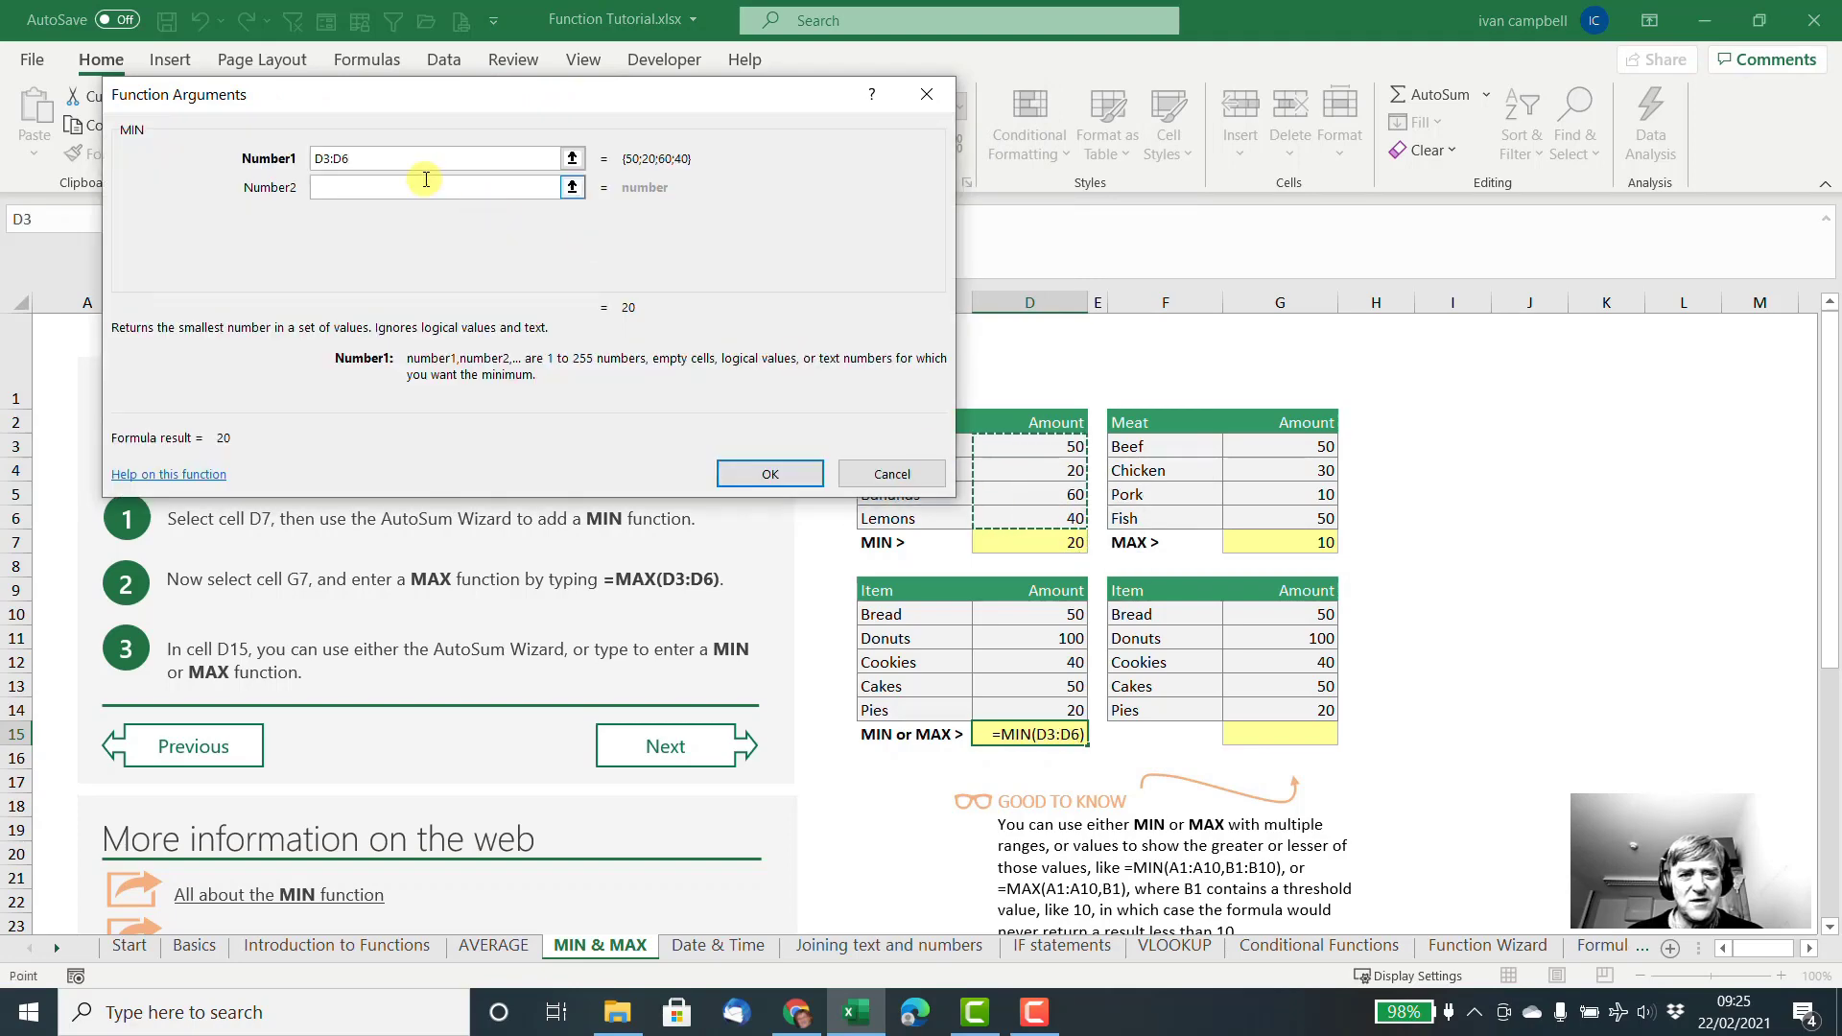
pyautogui.click(426, 182)
pyautogui.moveTo(1310, 615); pyautogui.dragTo(1314, 711)
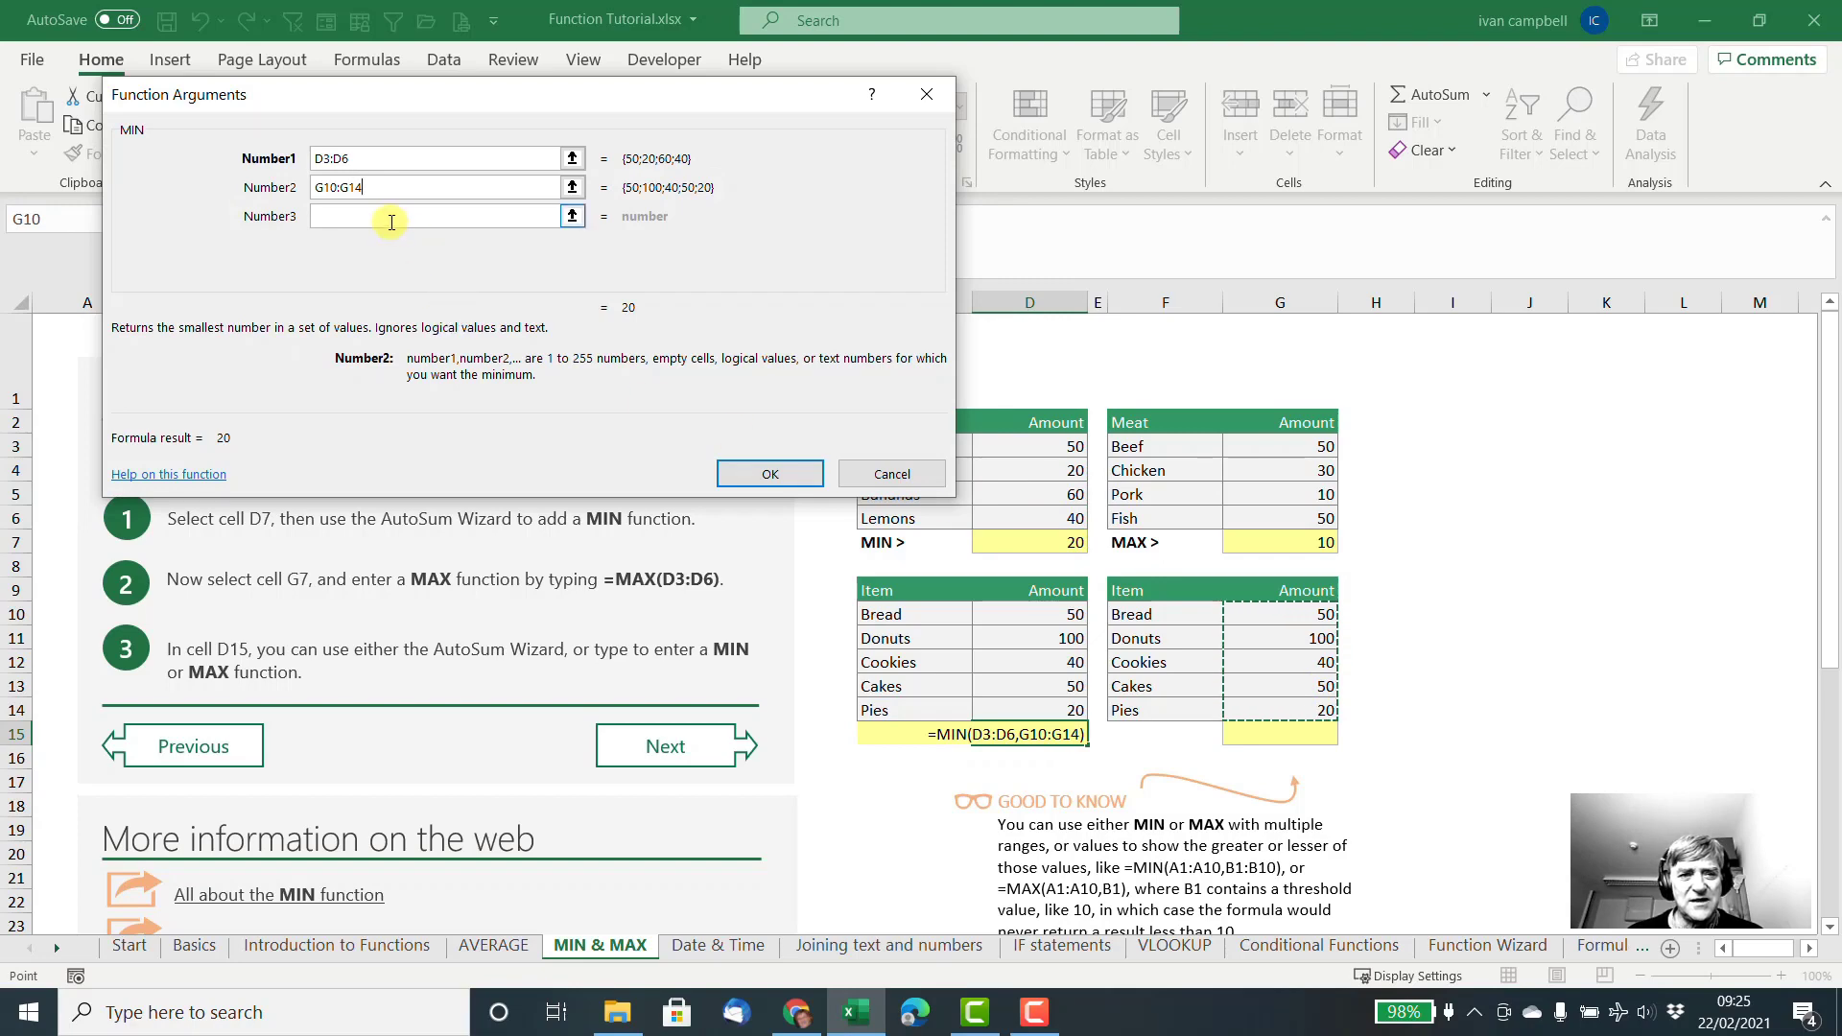
pyautogui.click(393, 216)
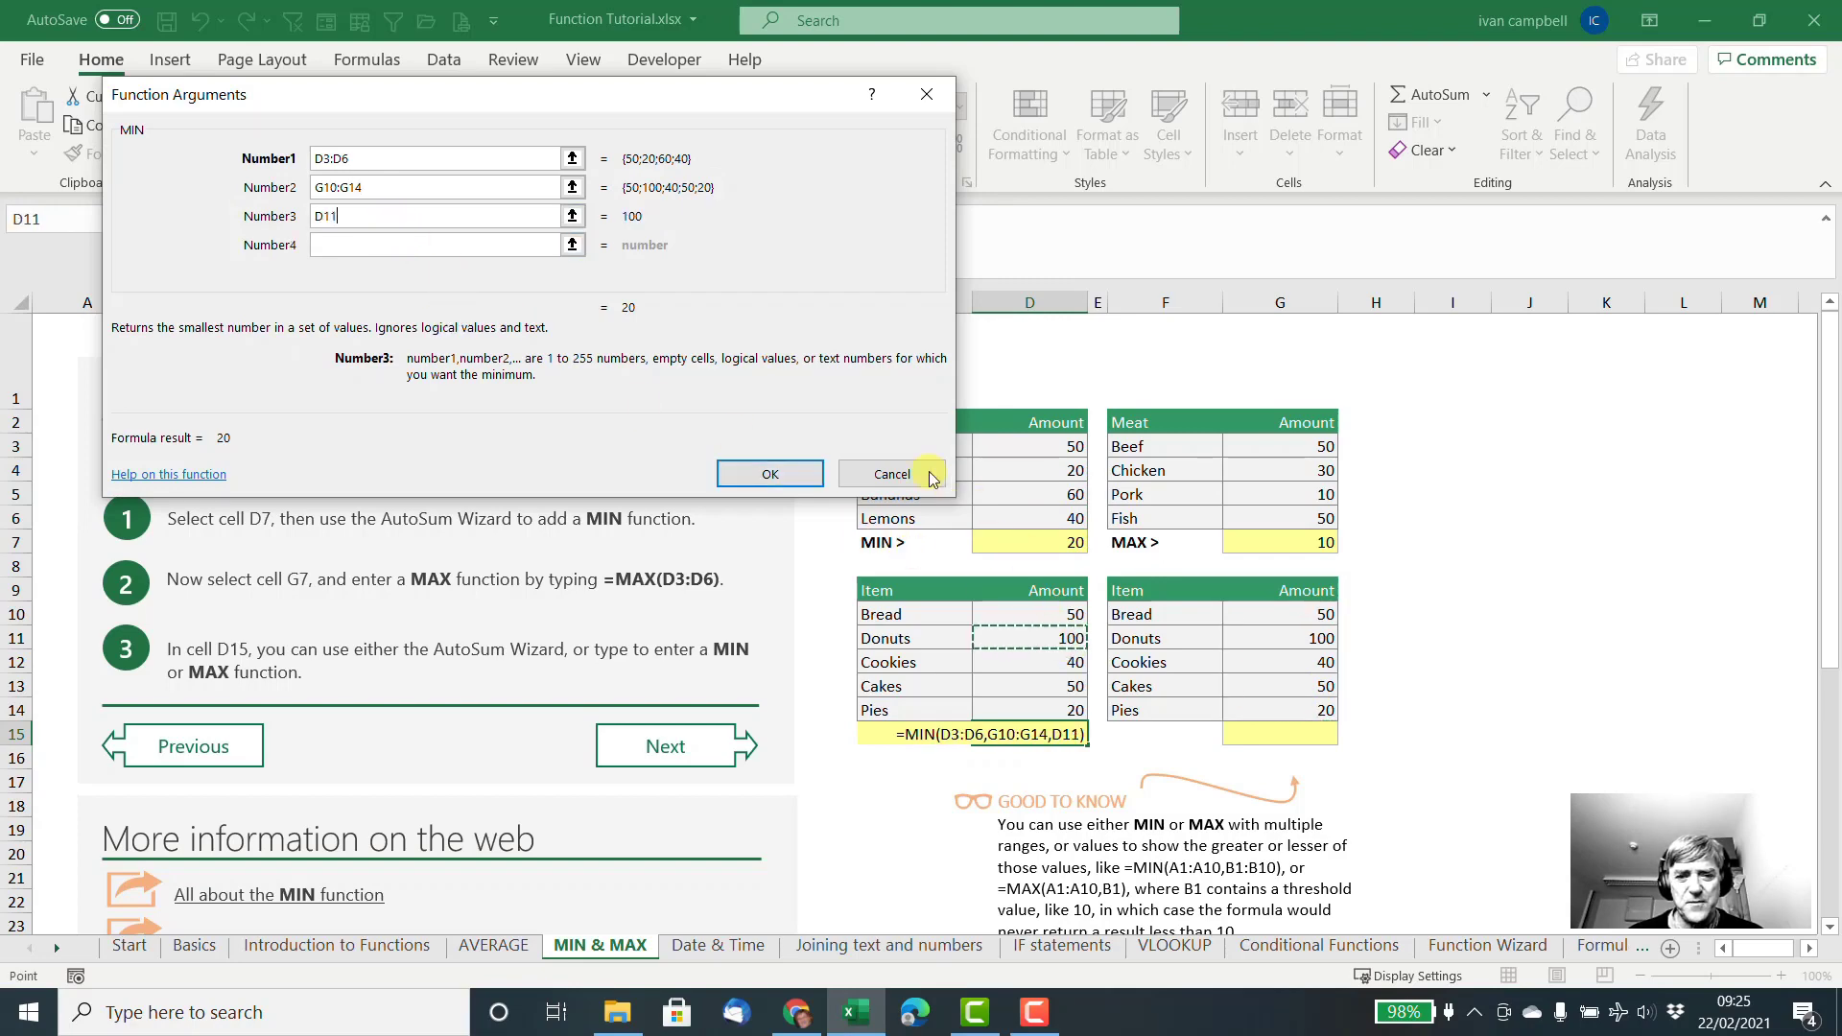
pyautogui.click(772, 474)
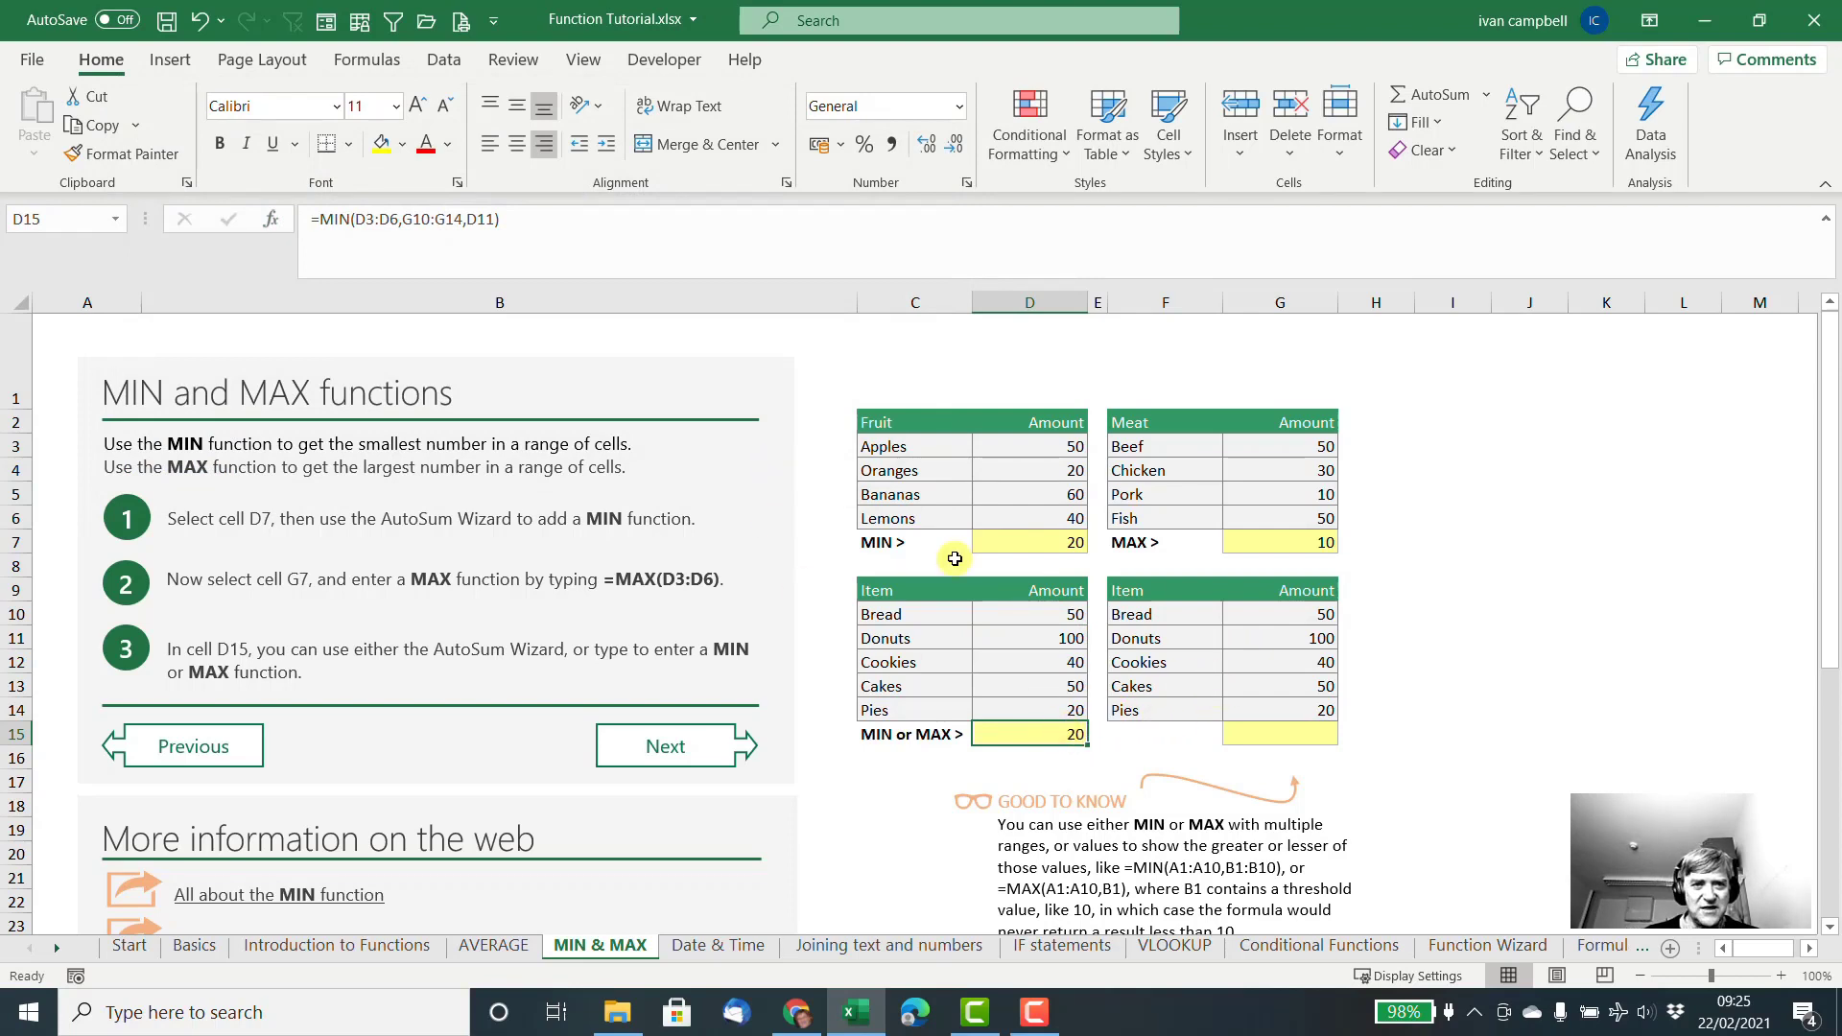
# Review the ranges in D15's MIN formula in the formula bar, leaving it unchanged.
pyautogui.moveTo(522, 220); pyautogui.dragTo(274, 216)
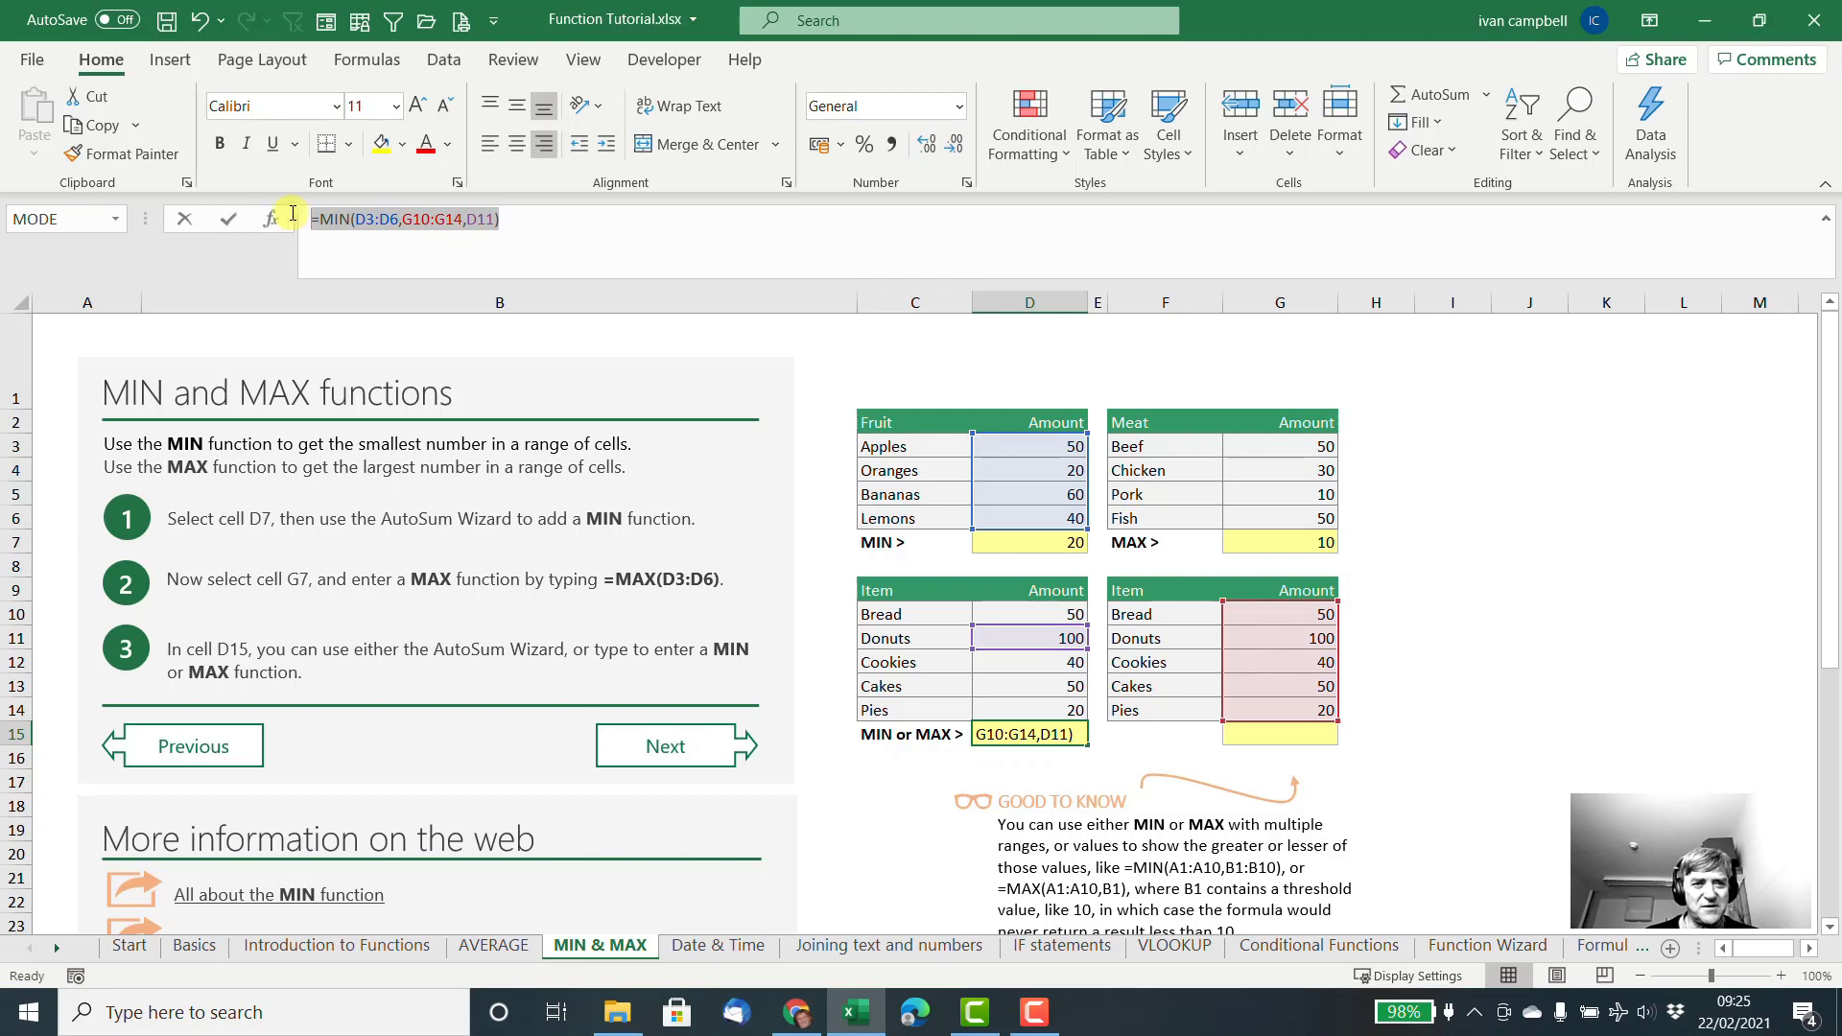
pyautogui.click(511, 219)
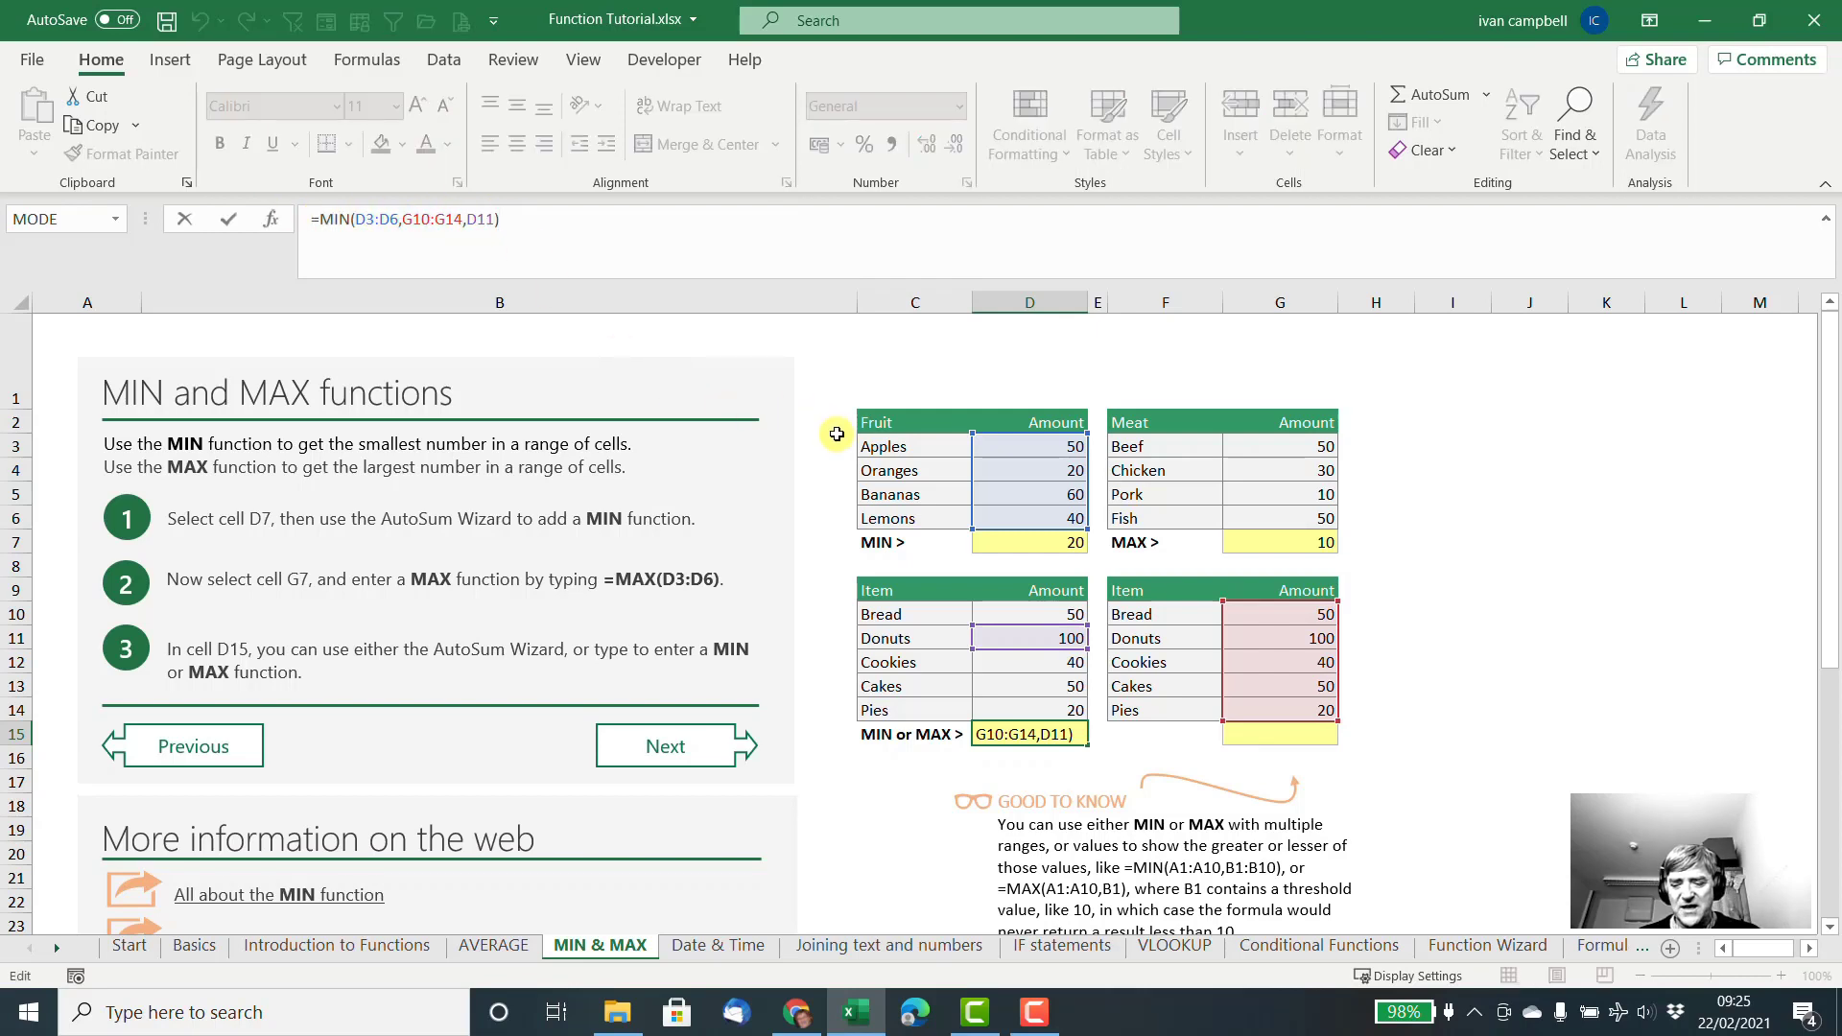
pyautogui.hotkey('ctrl', 'Return')
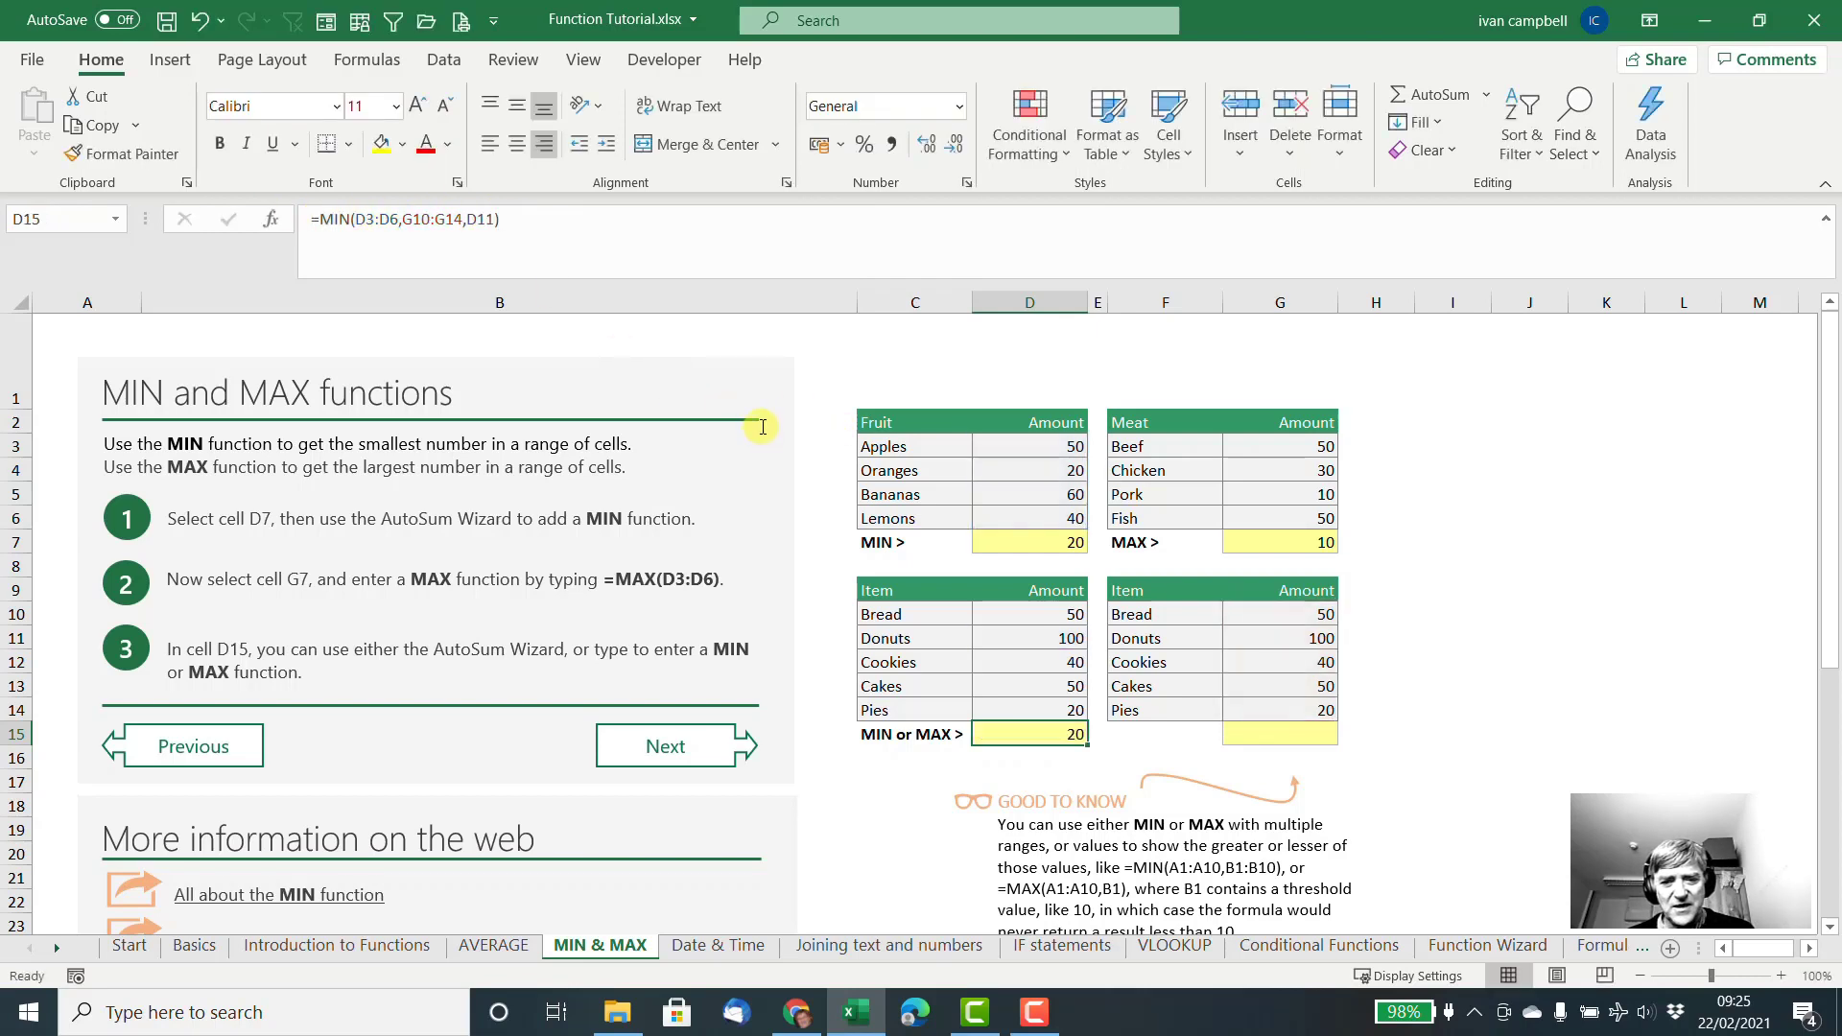
# Delete the MIN results in D15, G7 (meat) and D7 (fruit).
pyautogui.press('Delete')
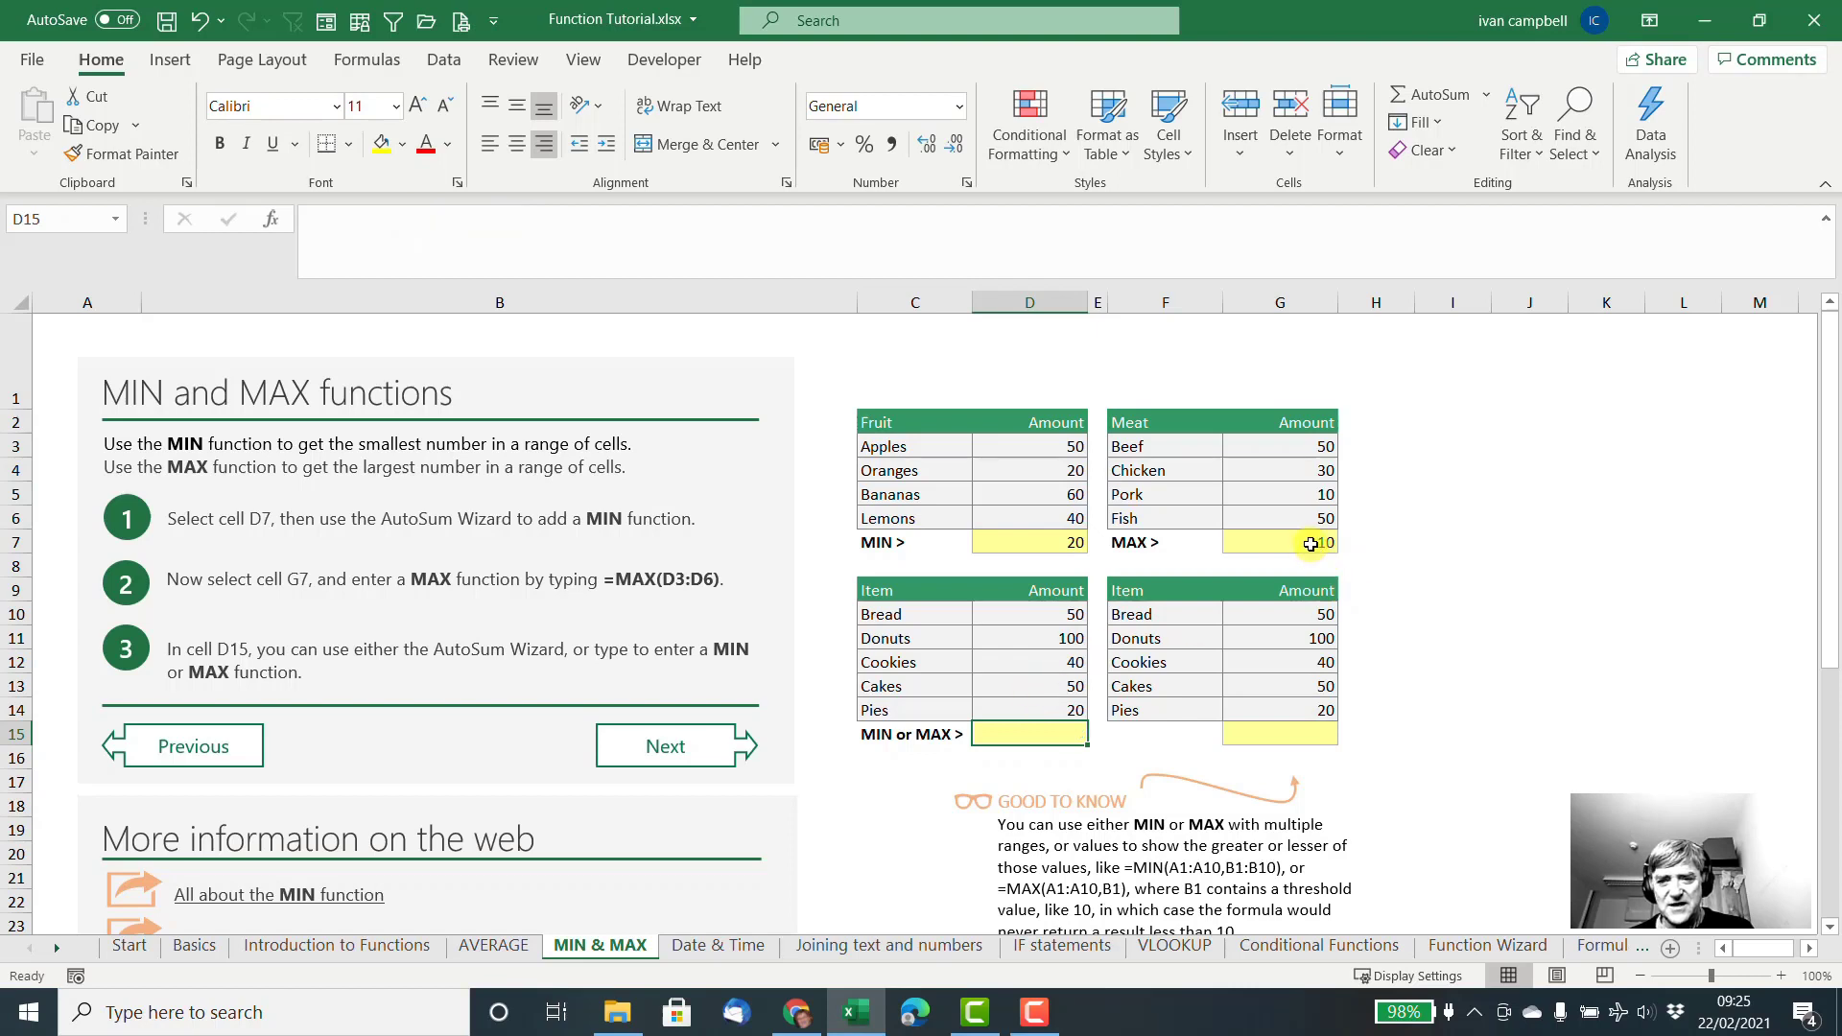
pyautogui.click(1314, 543)
pyautogui.press('Delete')
pyautogui.click(1066, 540)
pyautogui.press('Delete')
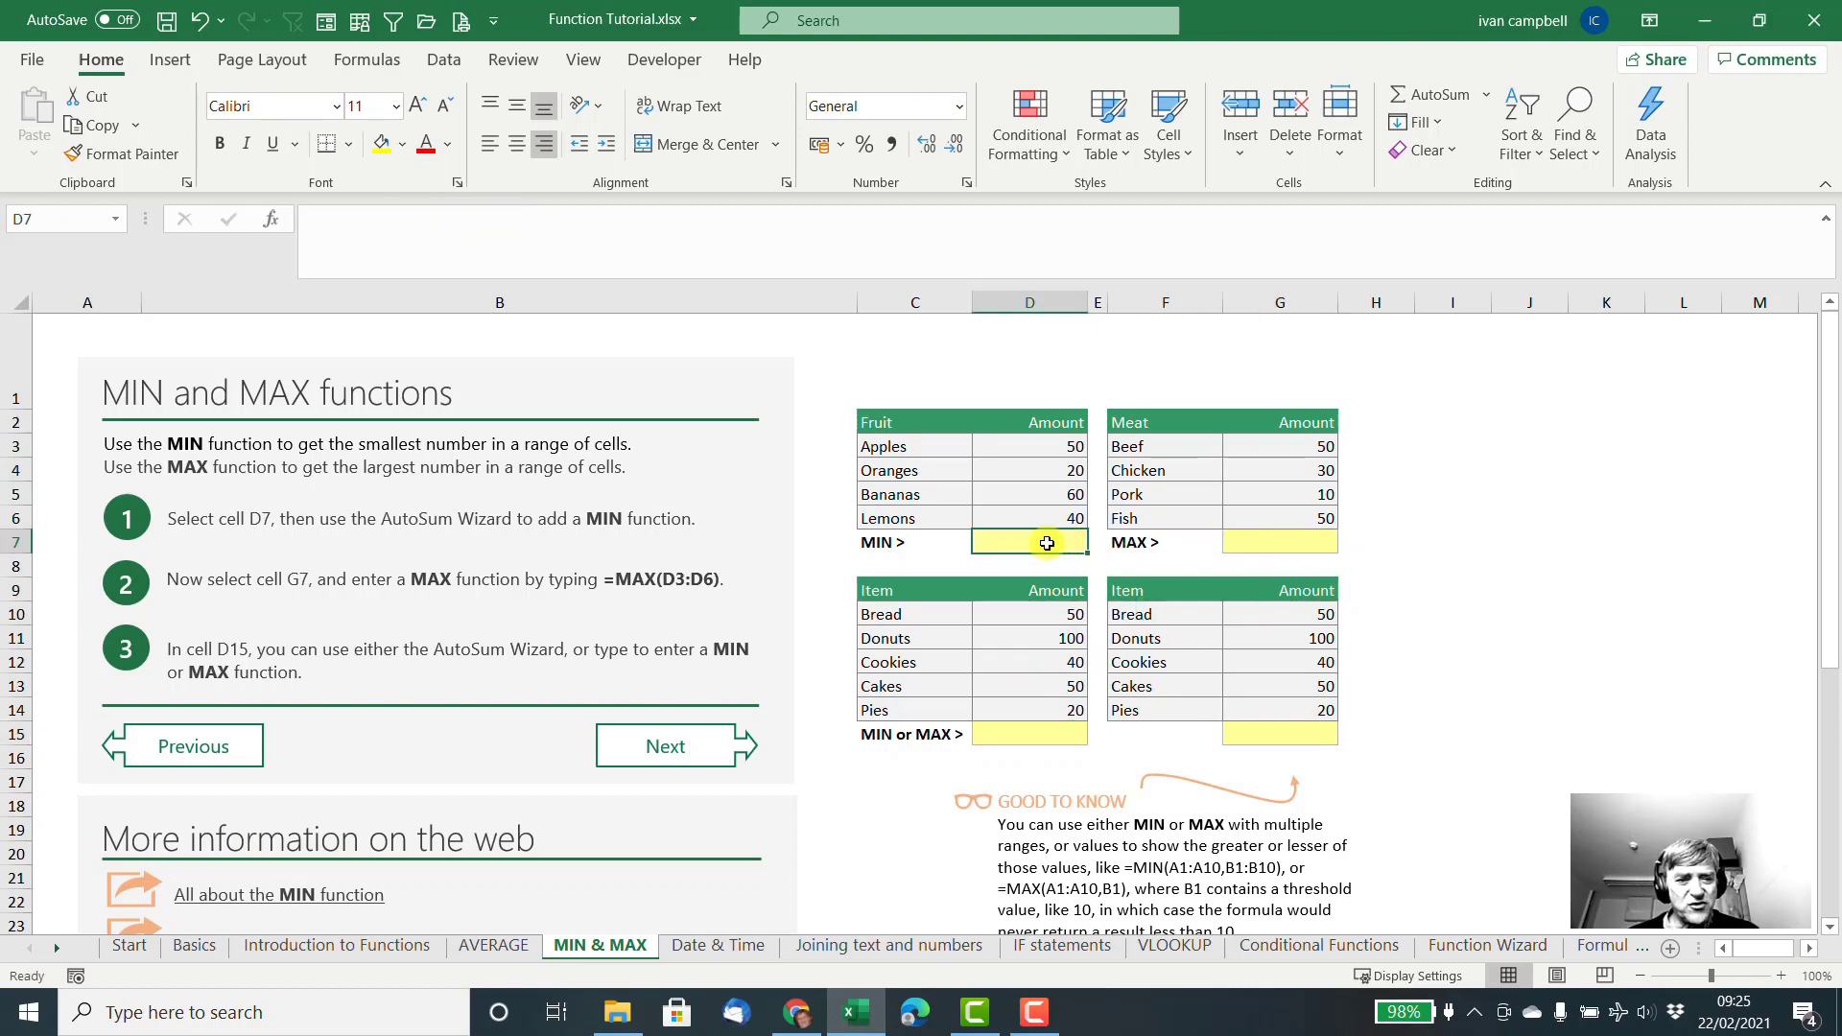